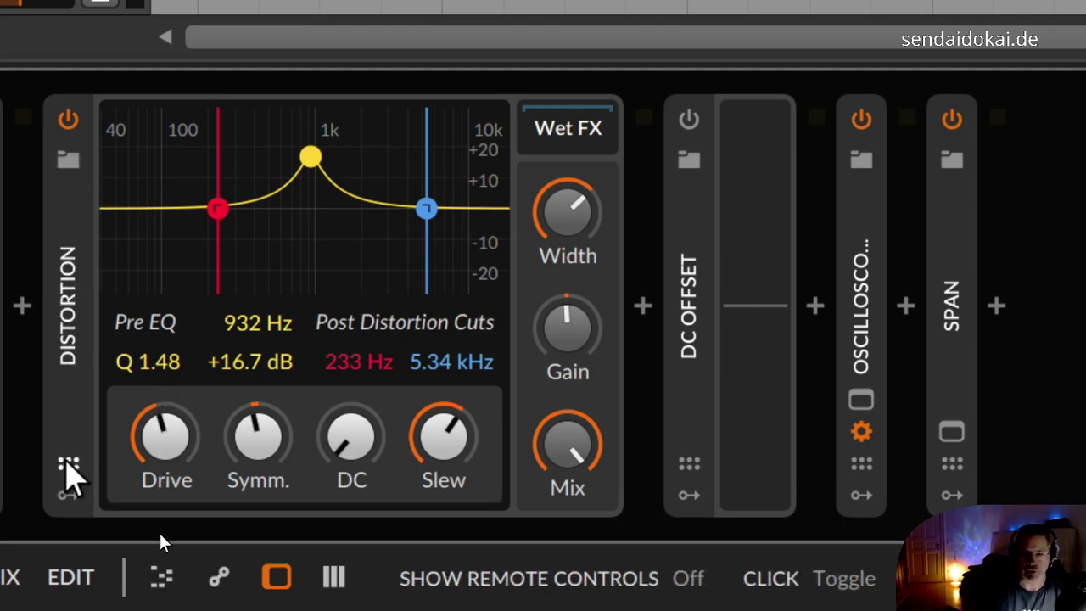
Show the Distortion device's remote controls and modulator slots one after the other, and hide them again.
left_click(68, 464)
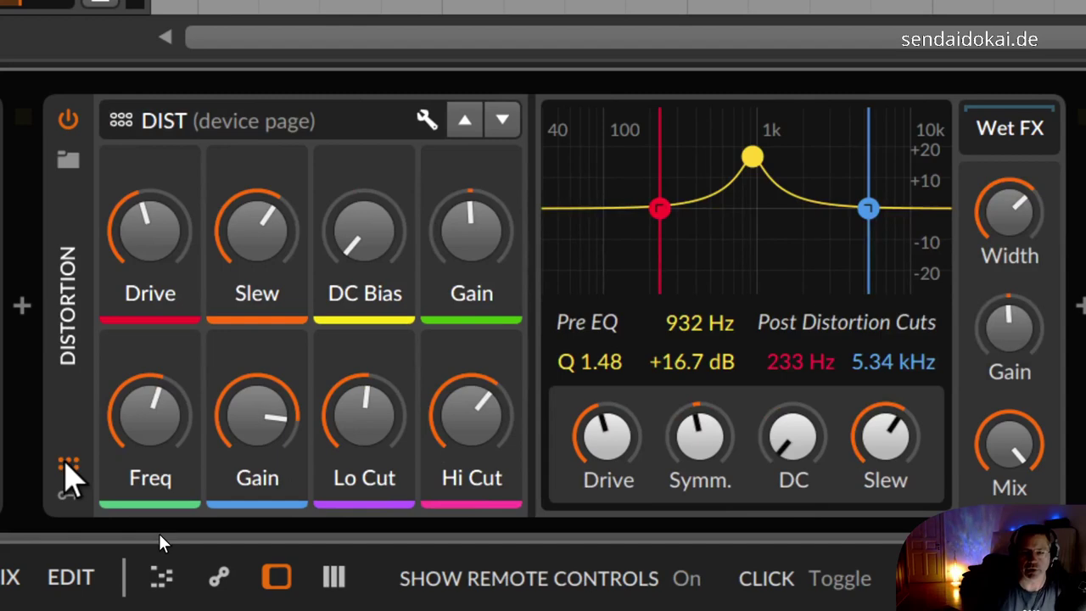
left_click(66, 464)
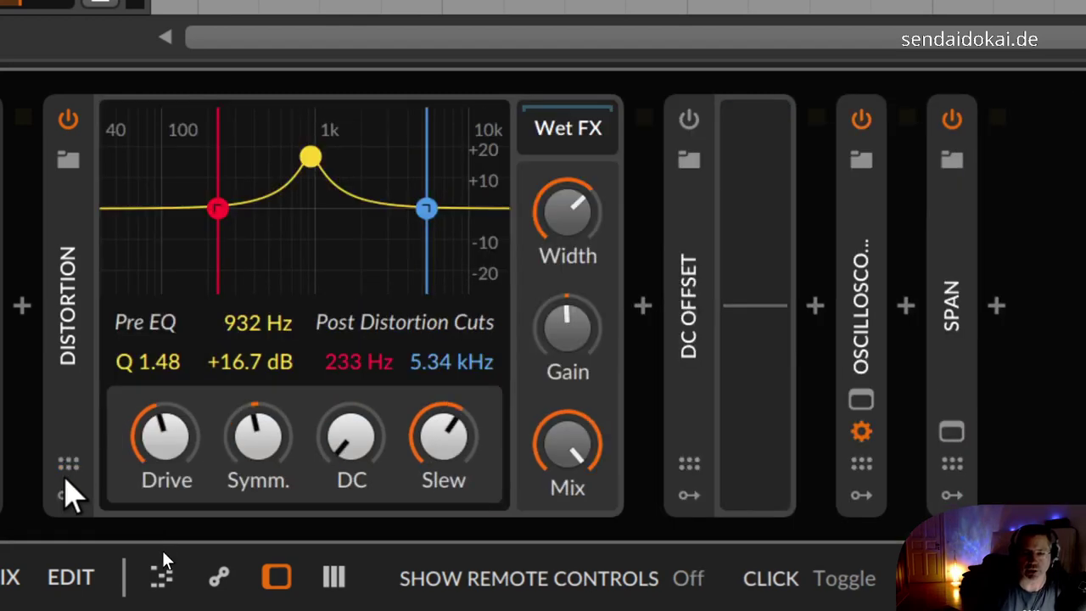
left_click(69, 499)
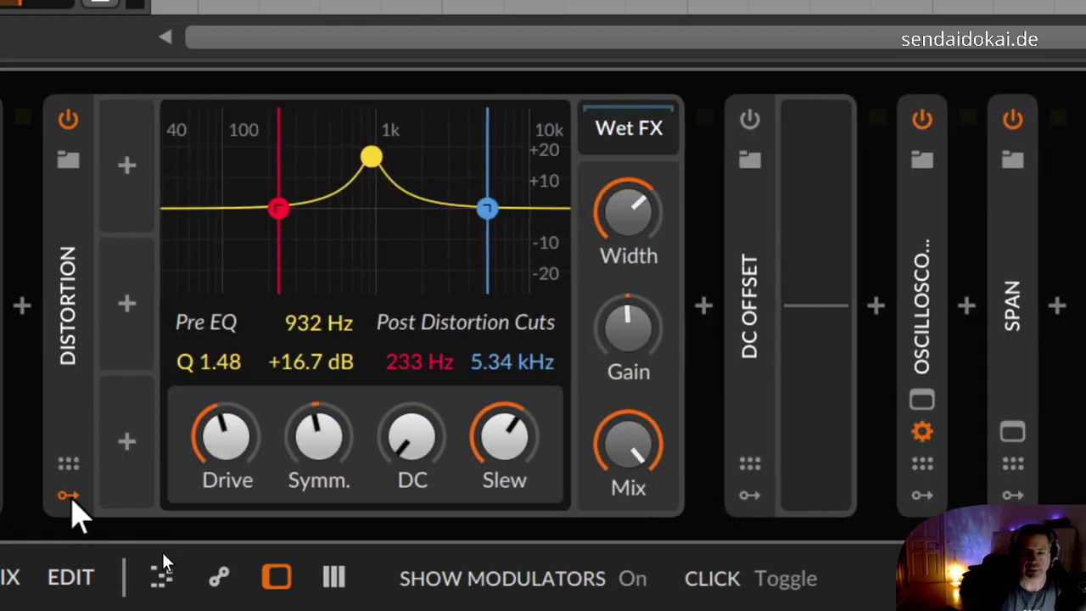
left_click(70, 497)
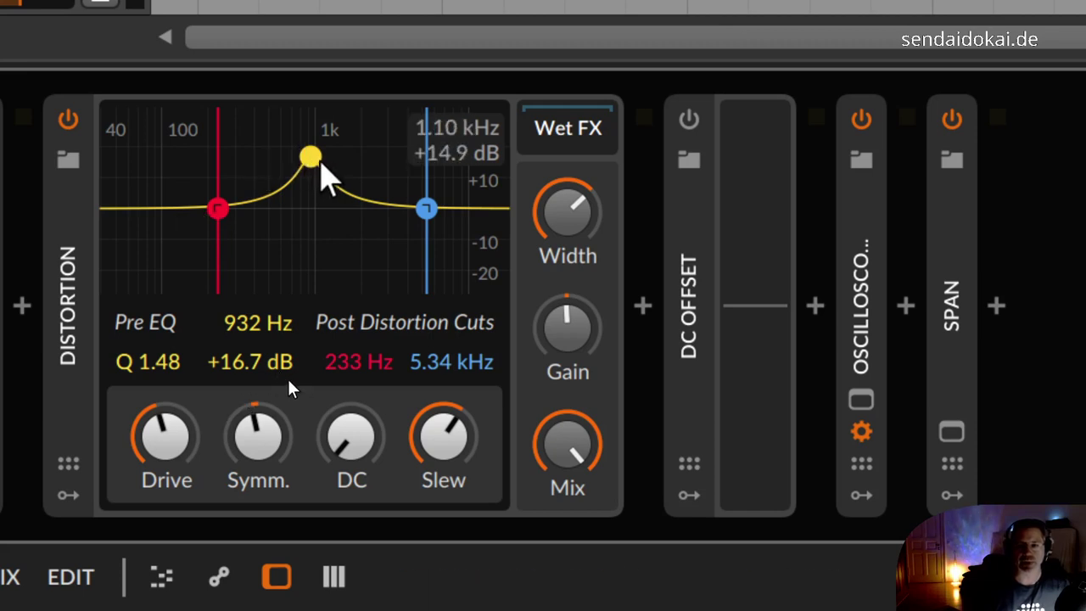
Set the Distortion device's pre-EQ bell filter to 846 Hz and +16.4 dB, with a Q of 1.46.
mouse_move(327, 175)
left_mouse_down()
mouse_move(314, 158)
mouse_move(327, 97)
mouse_move(331, 325)
mouse_move(327, 31)
mouse_move(324, 329)
mouse_move(325, 141)
mouse_move(137, 123)
mouse_move(436, 155)
mouse_move(262, 145)
mouse_move(95, 352)
mouse_move(87, 339)
mouse_move(126, 262)
mouse_move(133, 345)
mouse_move(74, 351)
mouse_move(199, 368)
mouse_move(259, 164)
mouse_move(339, 169)
left_mouse_up()
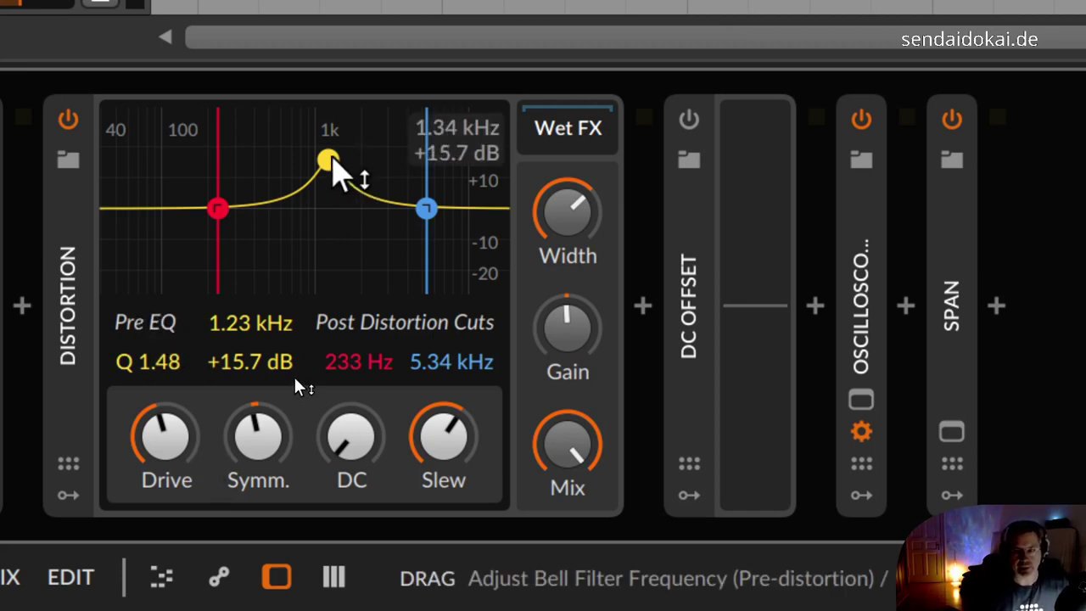
left_click_drag(333, 161, 332, 167)
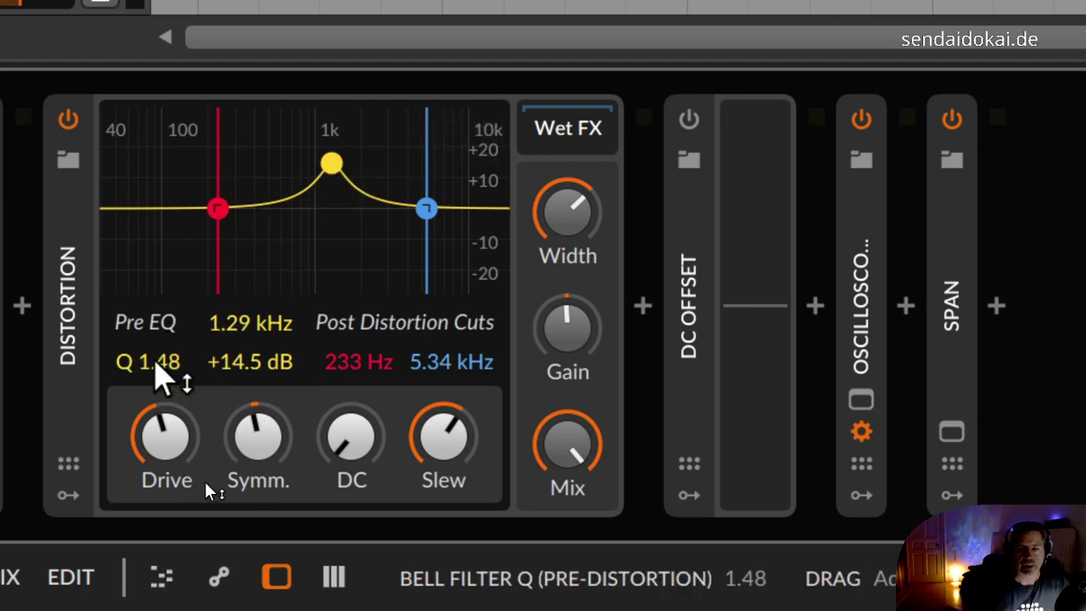
left_click_drag(158, 368, 195, 371)
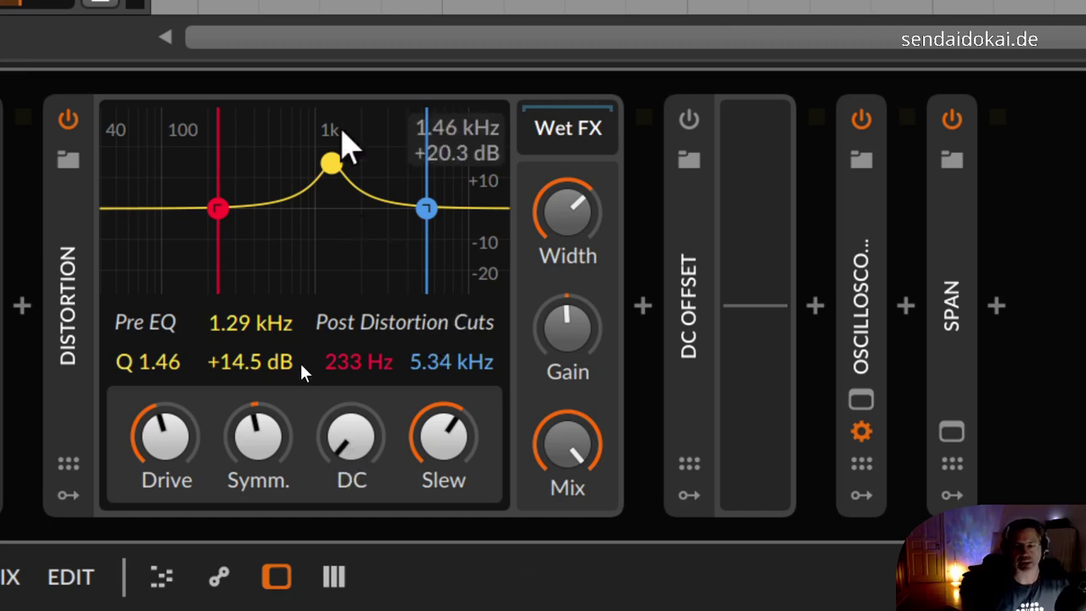
left_click_drag(333, 161, 313, 158)
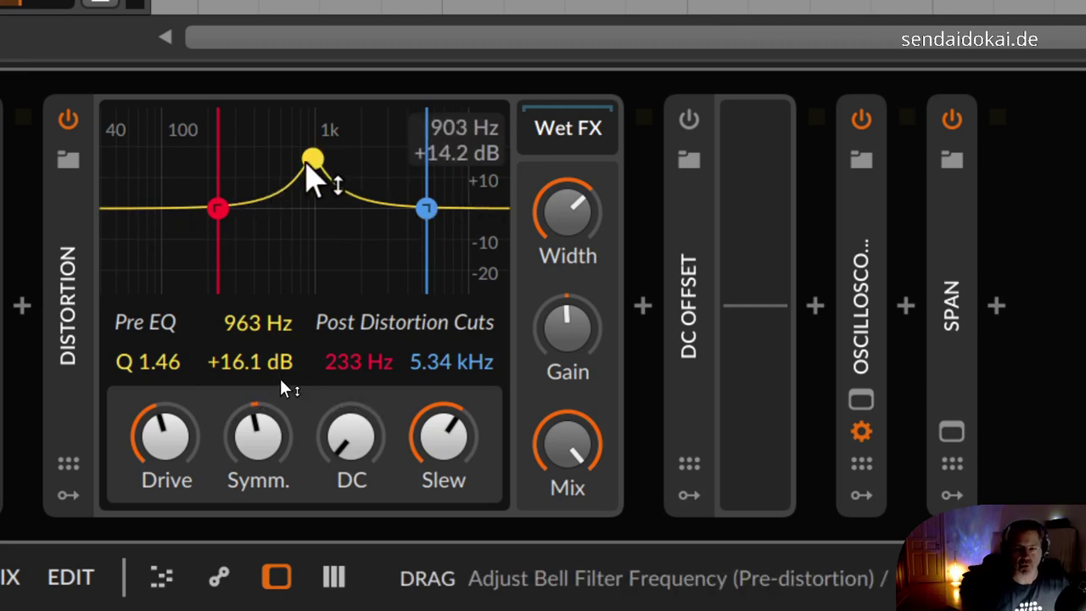
left_click_drag(311, 162, 302, 156)
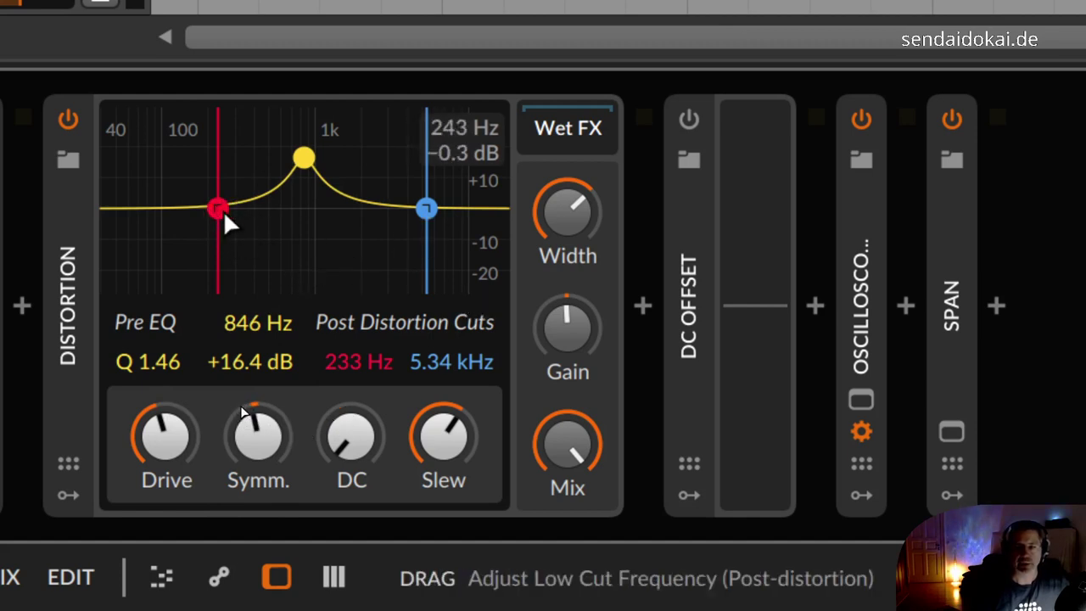
Sweep the post-distortion cuts, widening them to 68.3 Hz for the low cut and 9.25 kHz for the high cut.
mouse_move(223, 210)
left_mouse_down()
mouse_move(150, 207)
mouse_move(213, 209)
left_mouse_up()
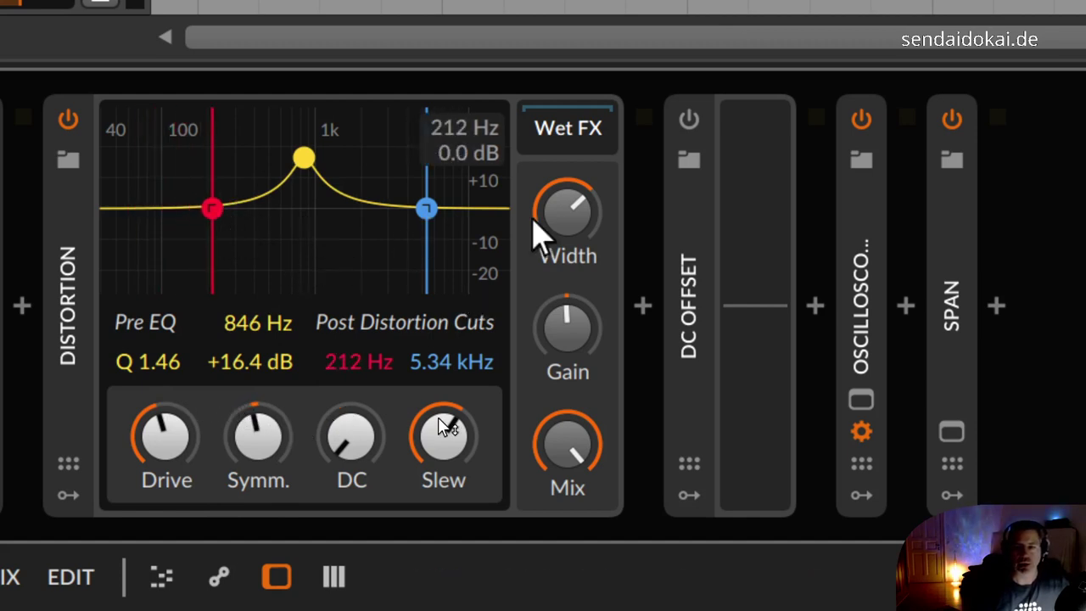
left_click_drag(429, 210, 376, 213)
left_click_drag(201, 212, 237, 217)
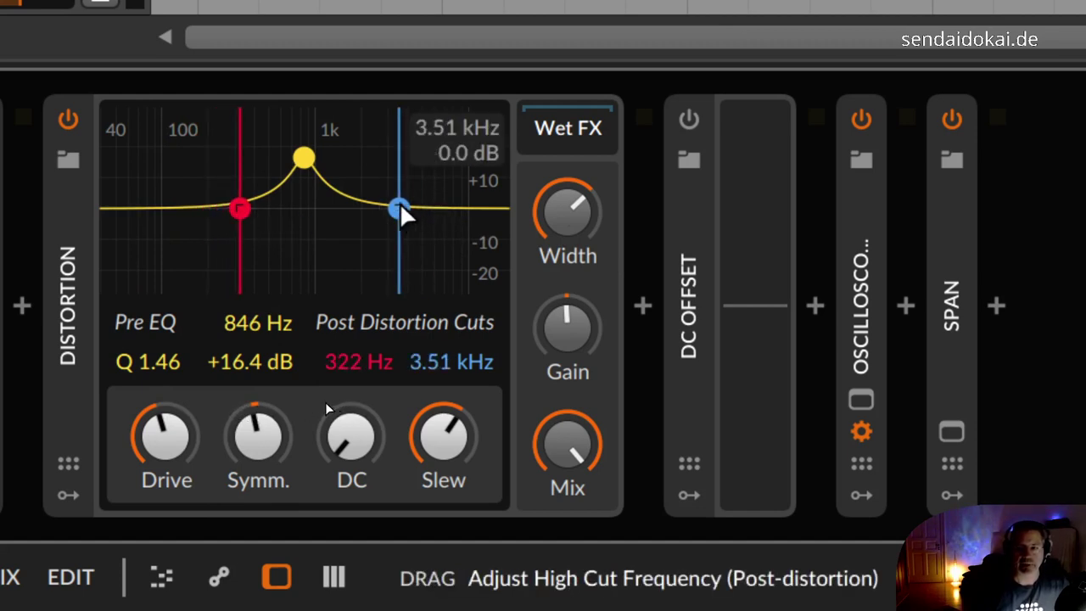
left_click_drag(405, 213, 356, 209)
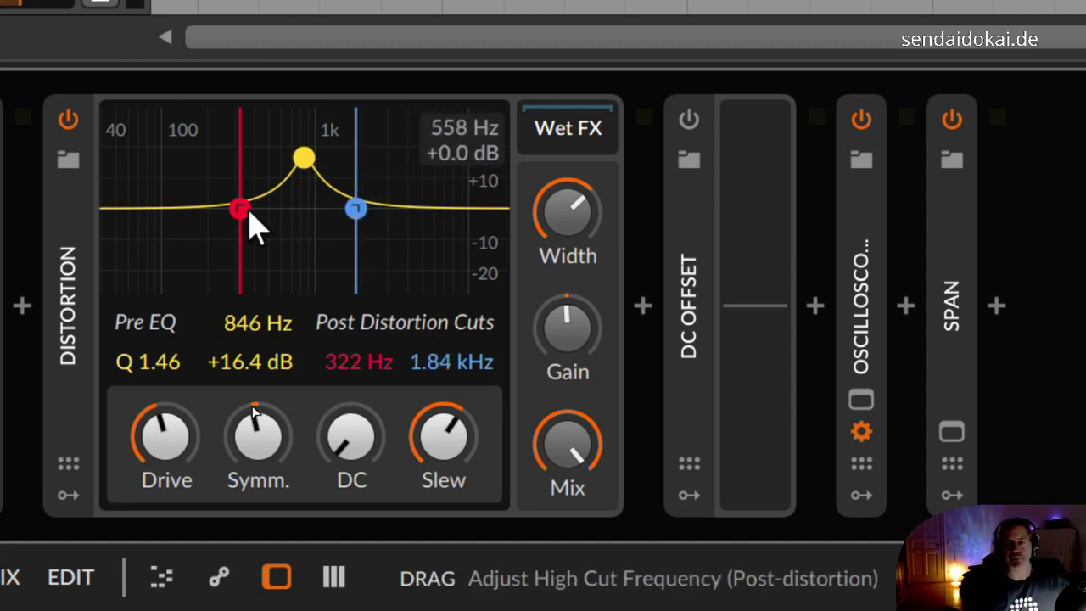
left_click_drag(249, 211, 137, 212)
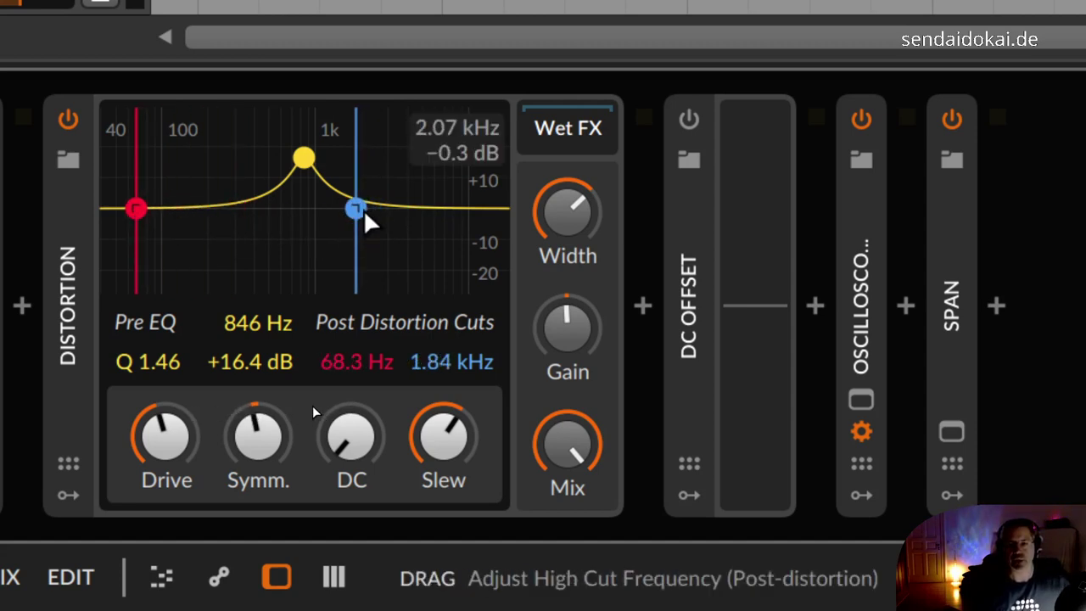
left_click_drag(364, 217, 463, 243)
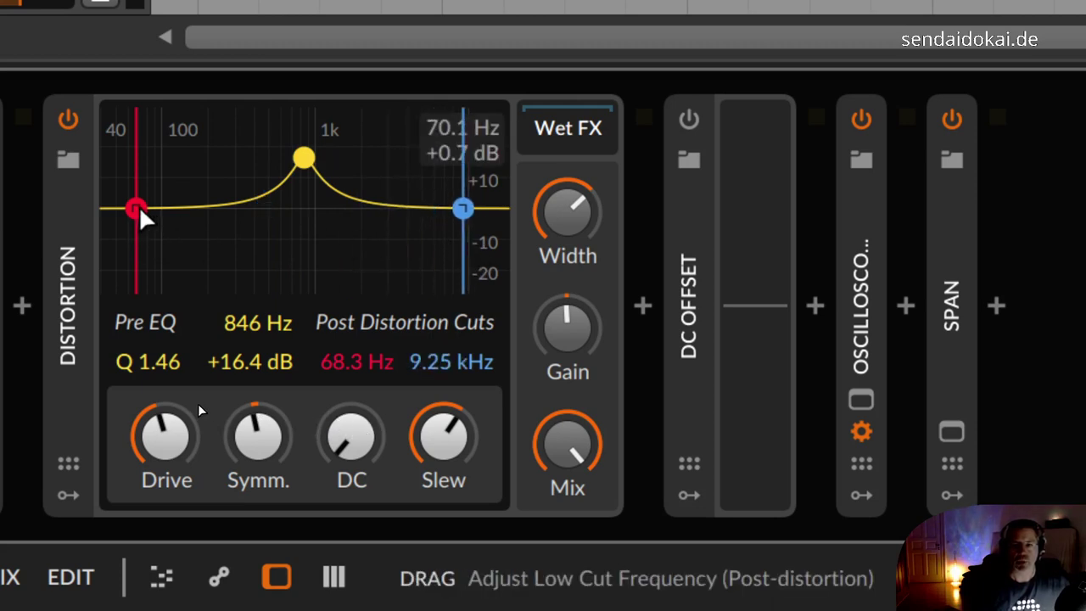
Set the post-distortion low cut to 161 Hz and the high cut to 3.69 kHz, and audition the sound.
left_click_drag(141, 213, 507, 170)
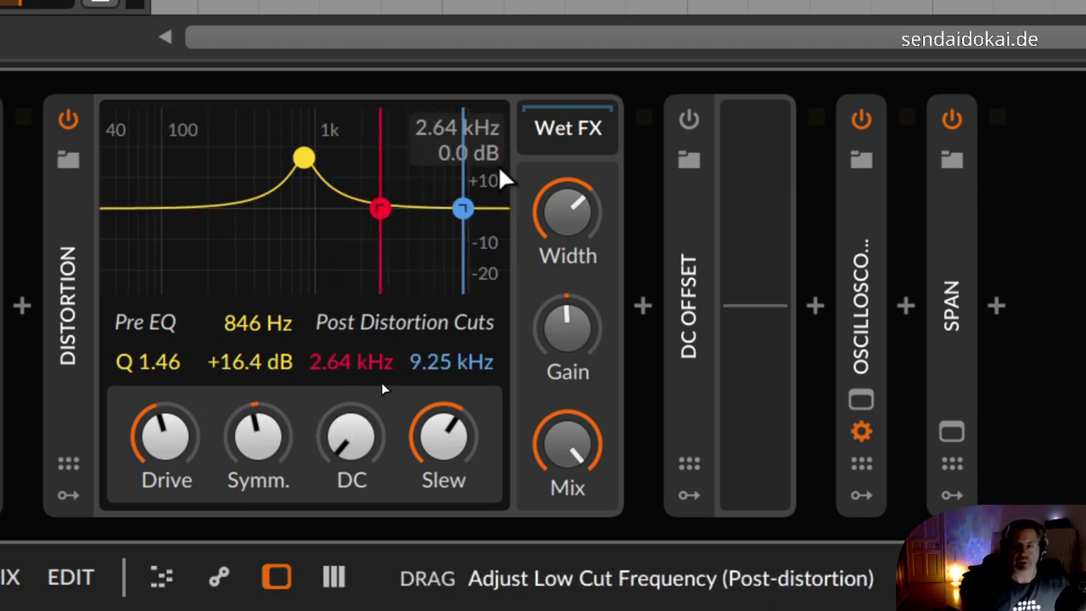
left_click_drag(380, 197, 200, 236)
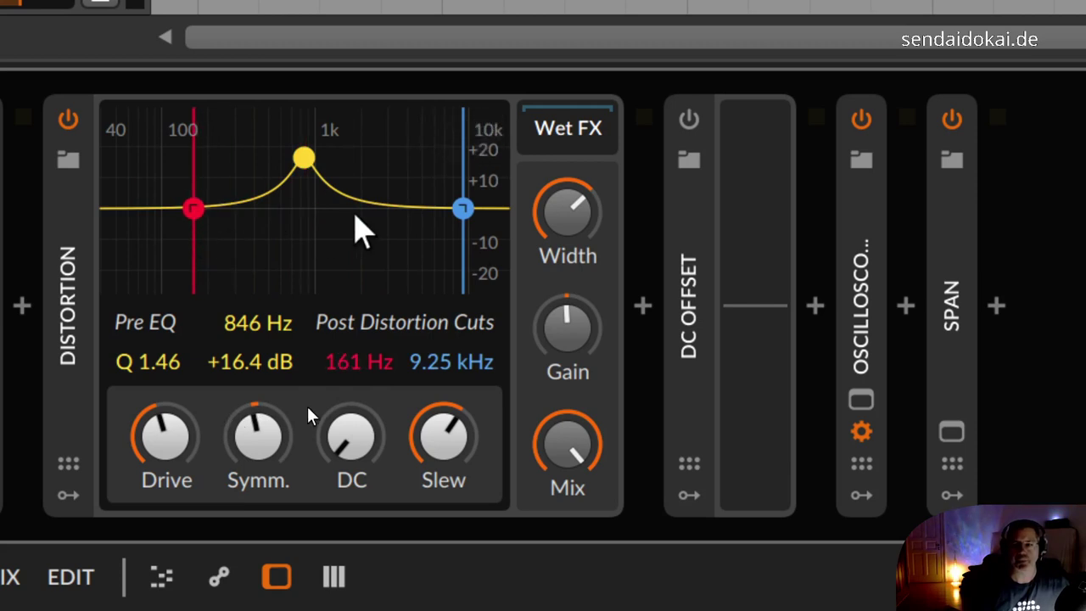
left_click_drag(462, 210, 394, 204)
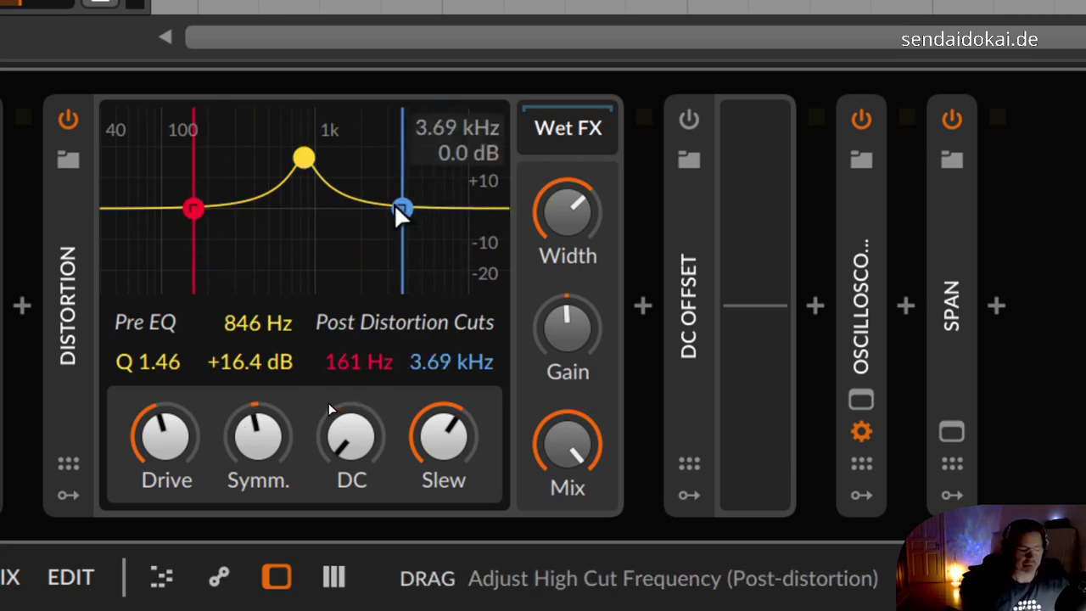
key("space")
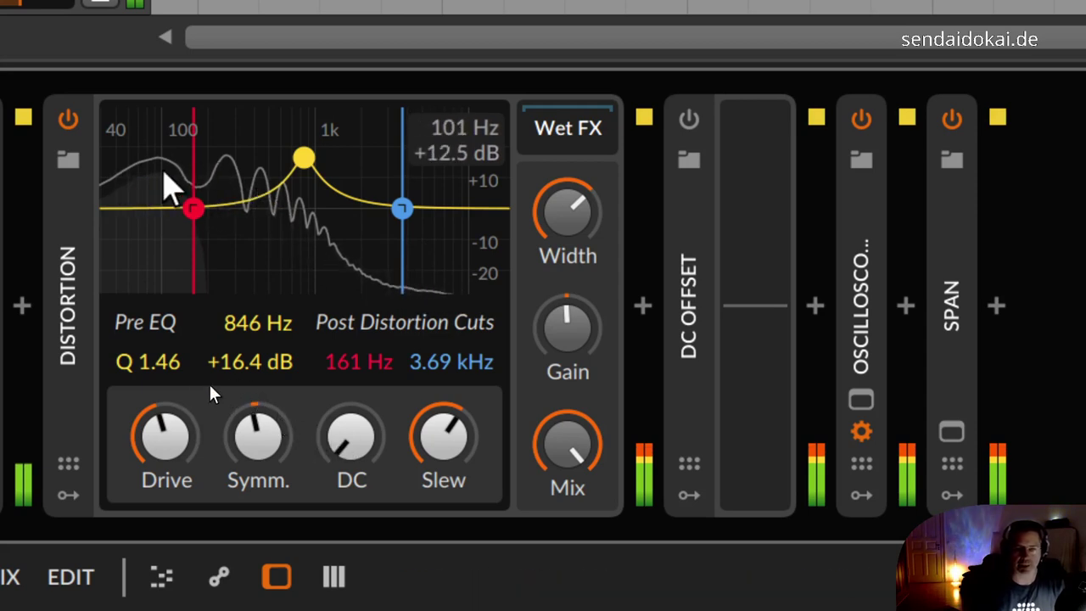
key("space")
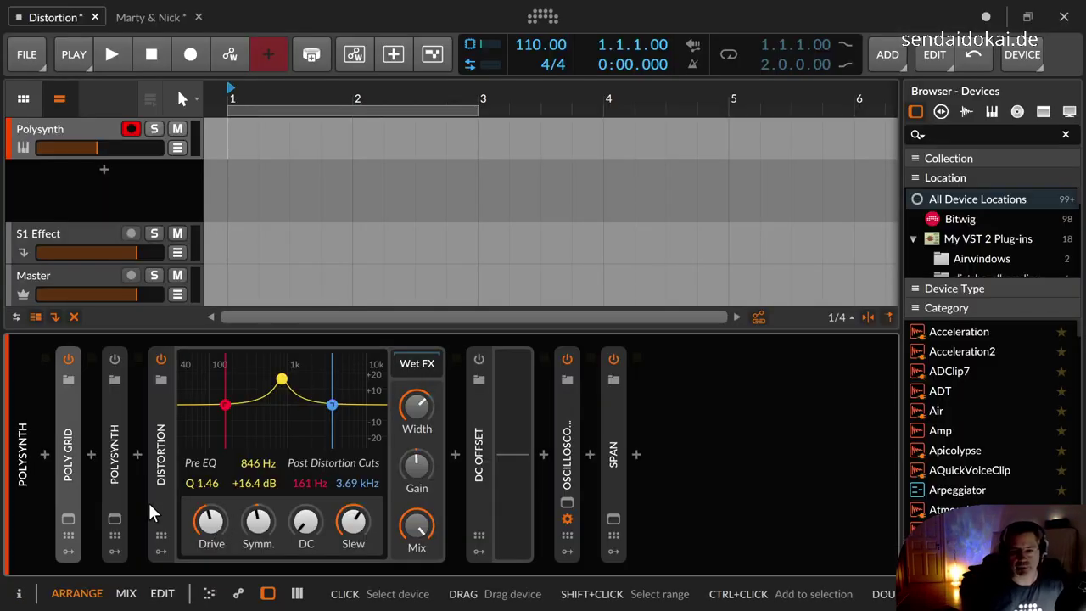
Open the Poly Grid's patch editor and display its Sine oscillator, Gain and oscilloscope modules.
left_click(113, 378)
left_click(122, 447)
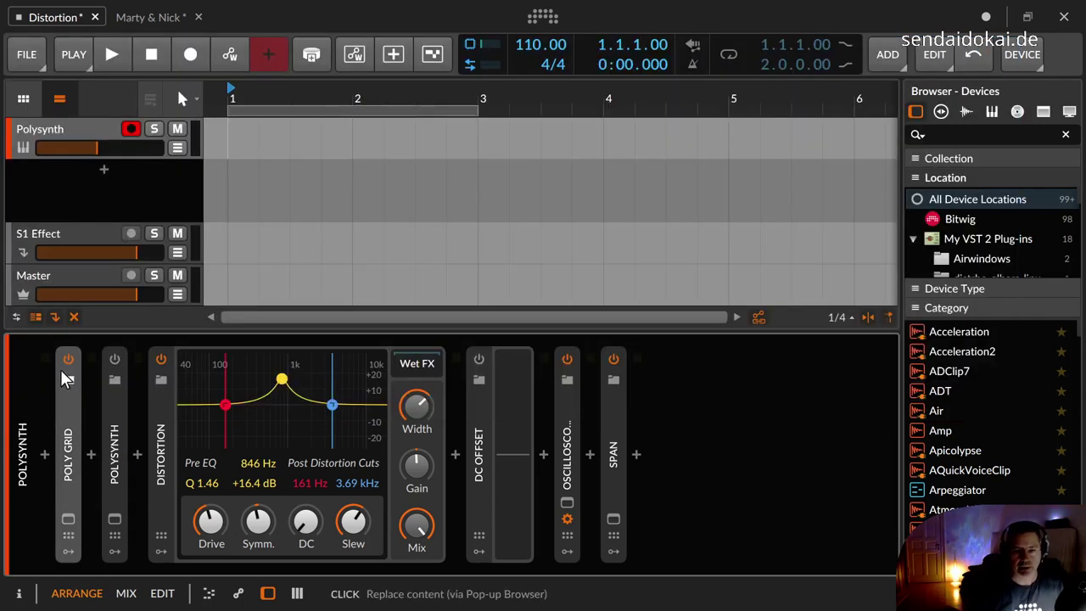
left_click(68, 517)
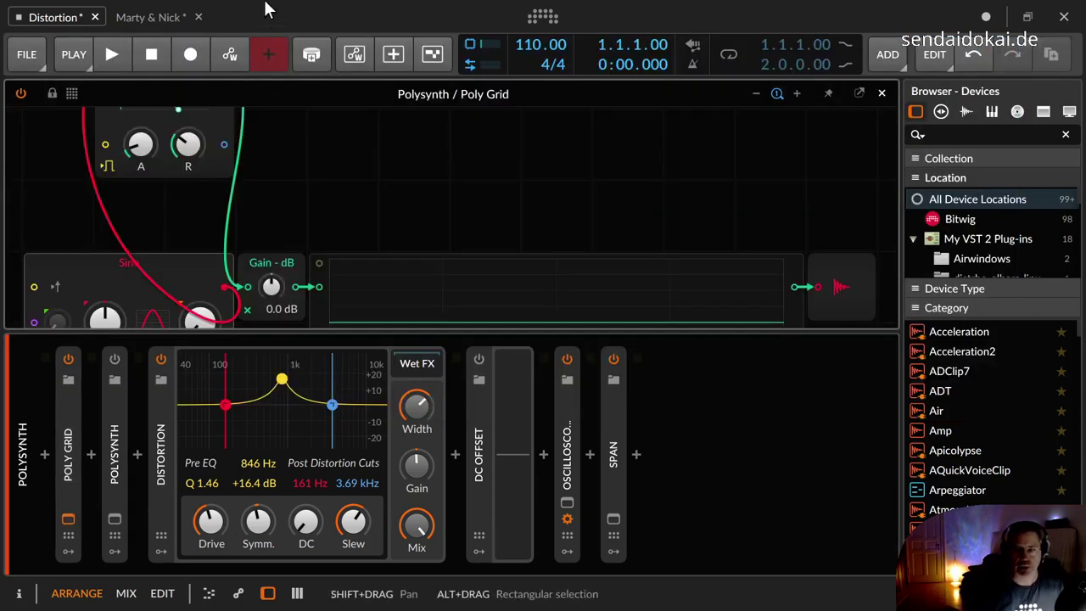
left_click_drag(392, 206, 395, 97)
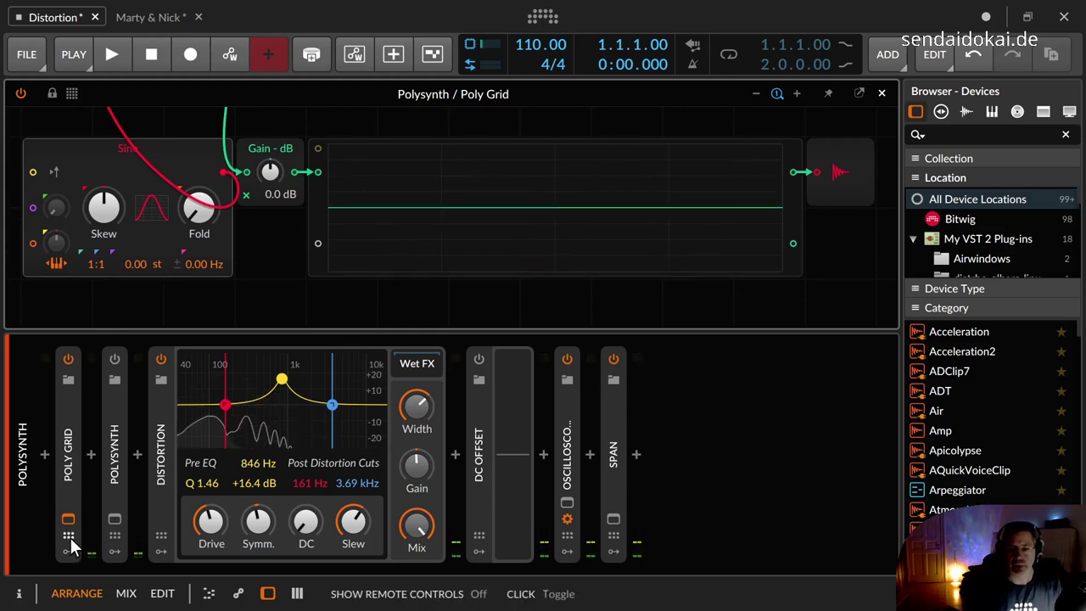
Expand the Poly Grid device, lower its output level to about -46.6 dB, and collapse it again.
double_click(67, 493)
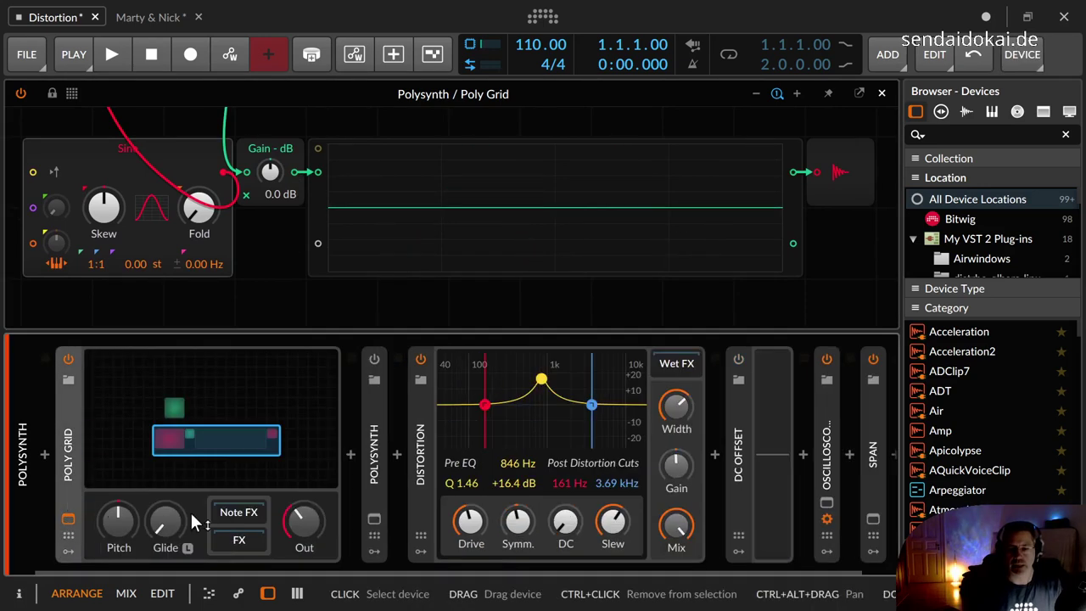
left_click_drag(288, 525, 288, 536)
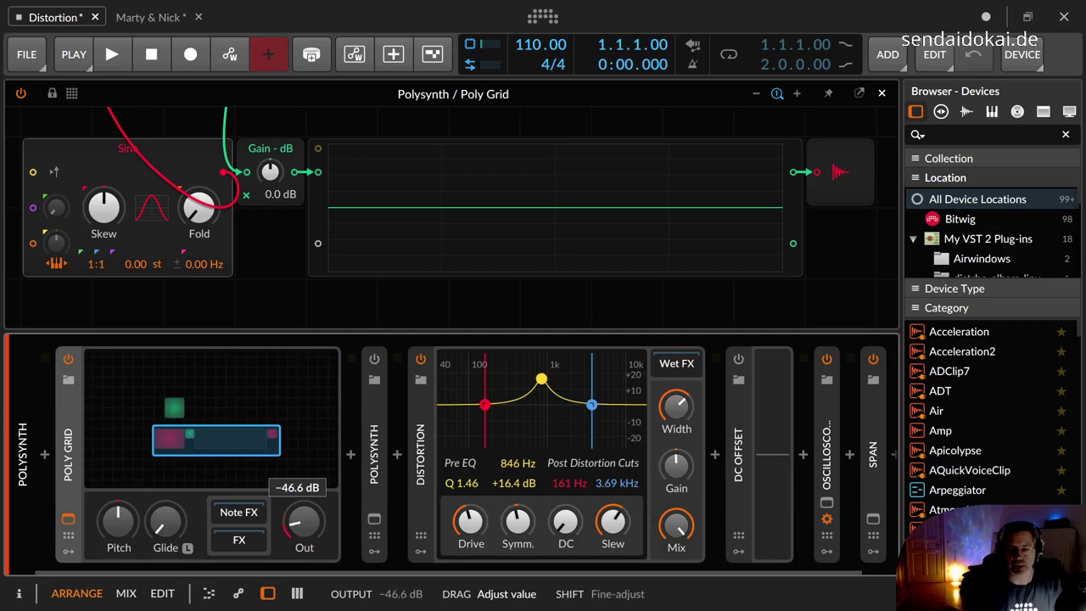
double_click(69, 475)
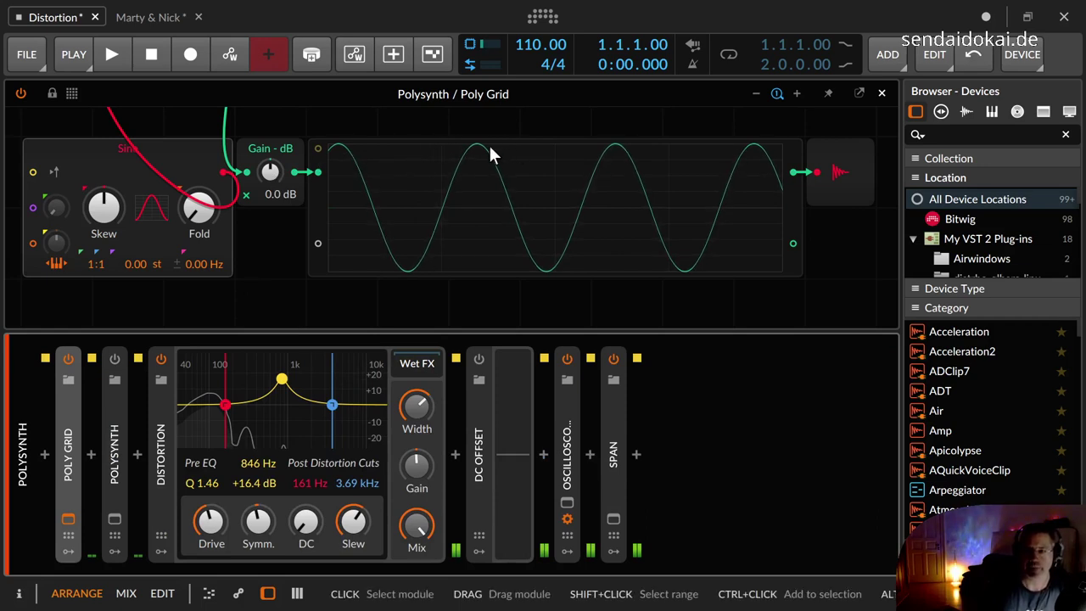
Raise the Gain - dB module to +4.8 dB to clip the sine wave, and switch off the Distortion device.
left_click_drag(274, 174, 274, 144)
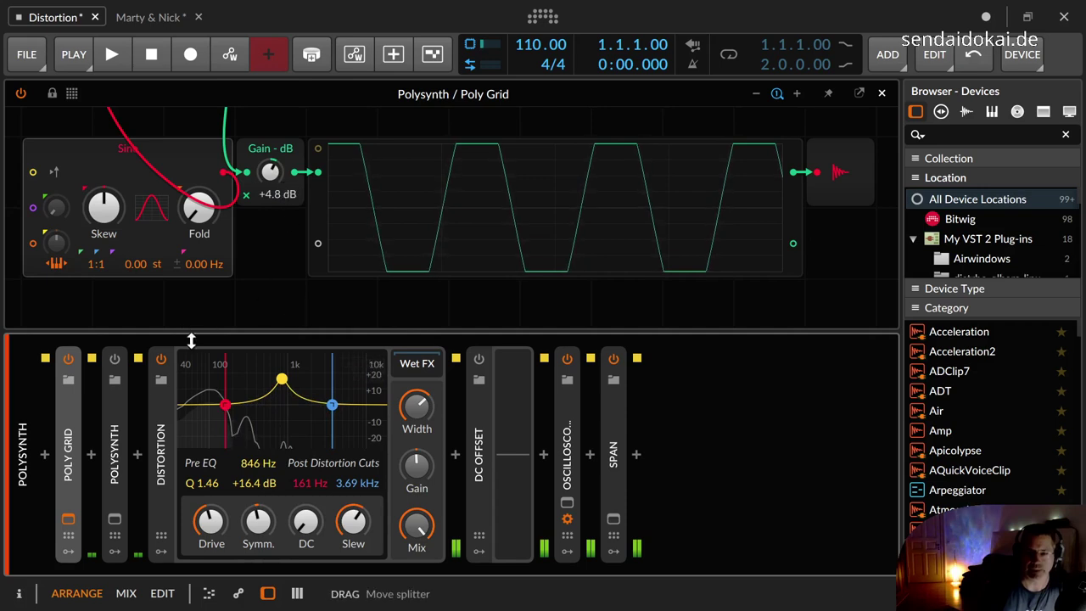
left_click(161, 358)
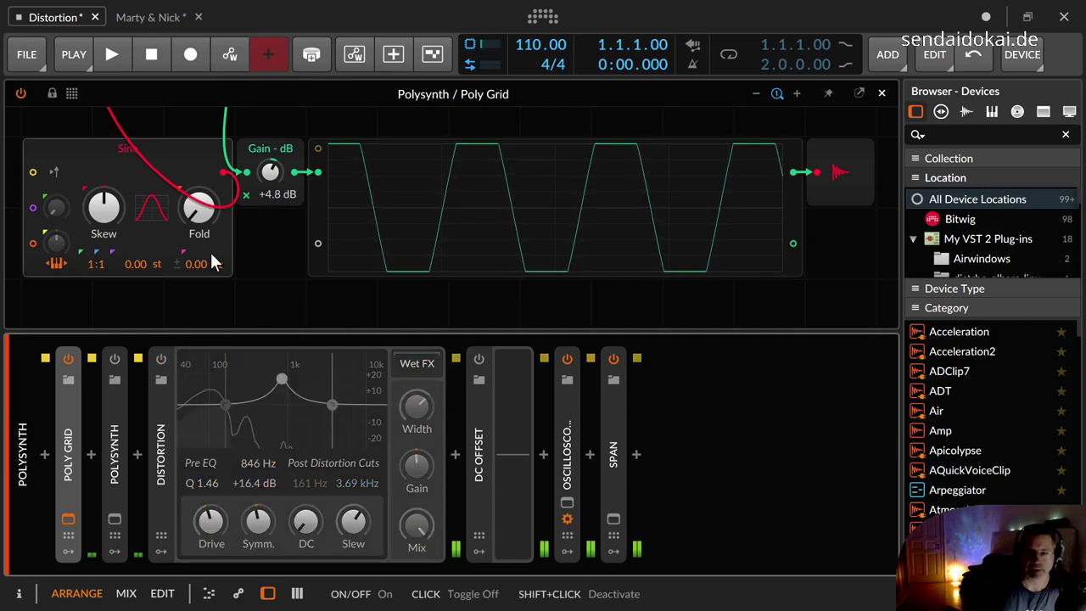
Reset the Gain - dB module to 0.0 dB and close the Poly Grid's patch editor.
mouse_move(274, 172)
left_mouse_down()
mouse_move(274, 117)
mouse_move(274, 184)
left_mouse_up()
double_click(275, 171)
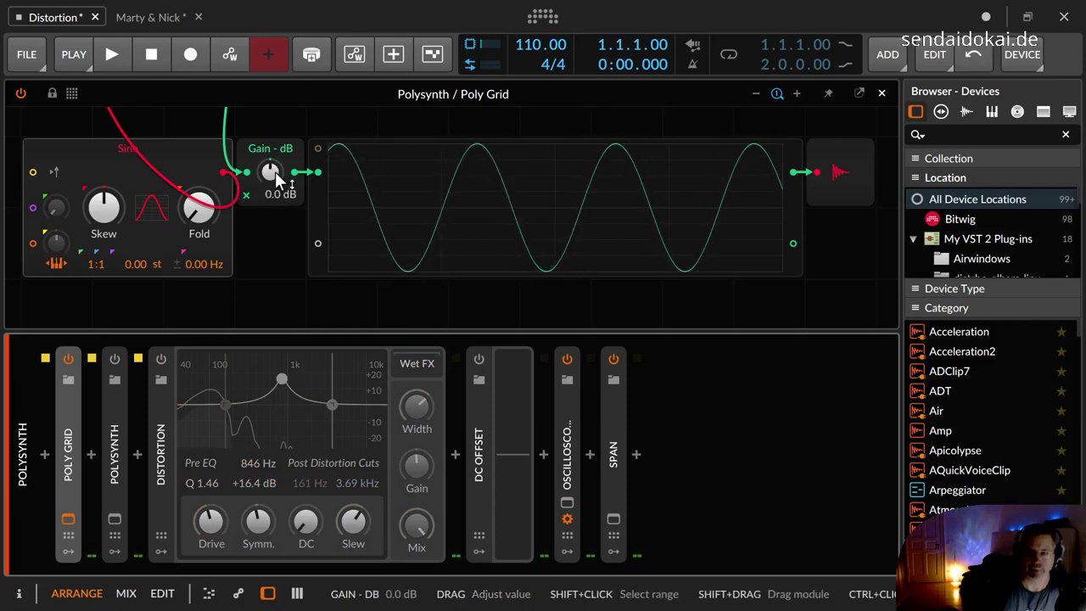
left_click(68, 518)
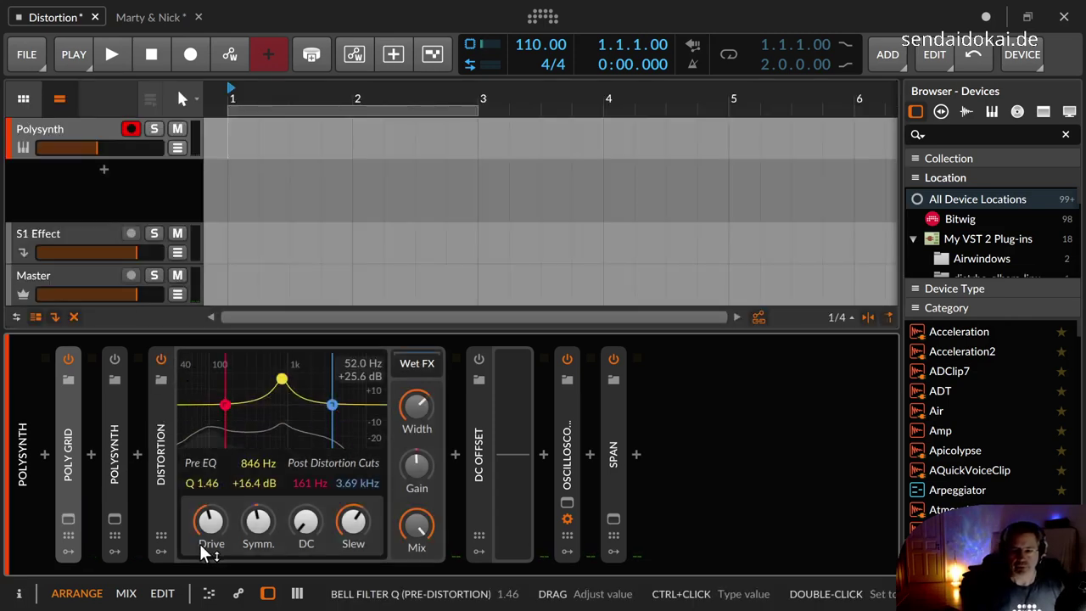
Switch the sound source from the Poly Grid to the Polysynth and lower the Distortion drive to about +15.9 dB.
left_click_drag(203, 548, 203, 538)
left_click(68, 359)
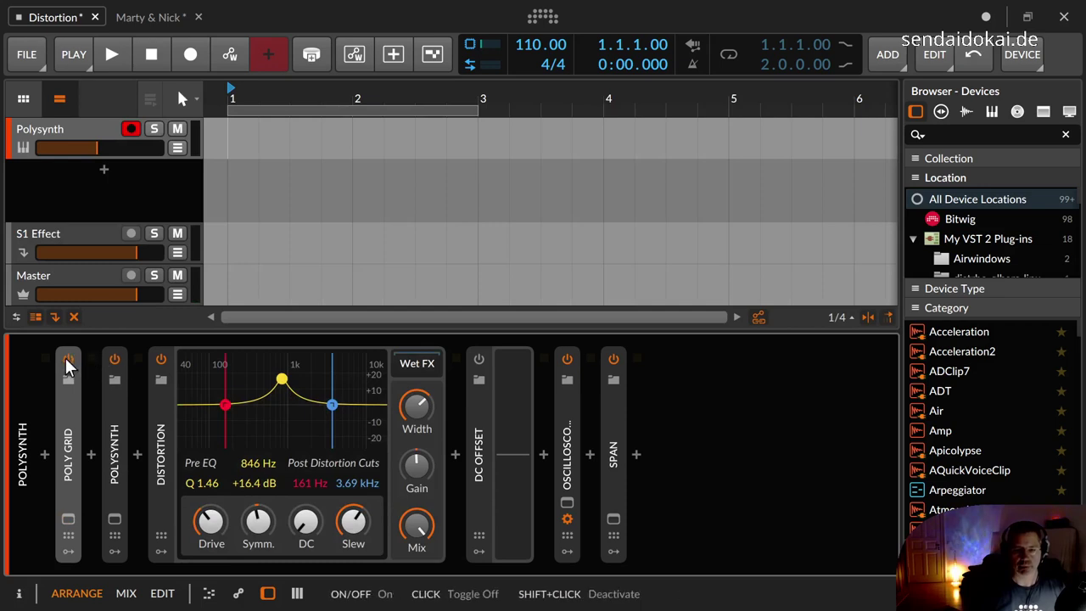
left_click_drag(229, 523, 210, 519)
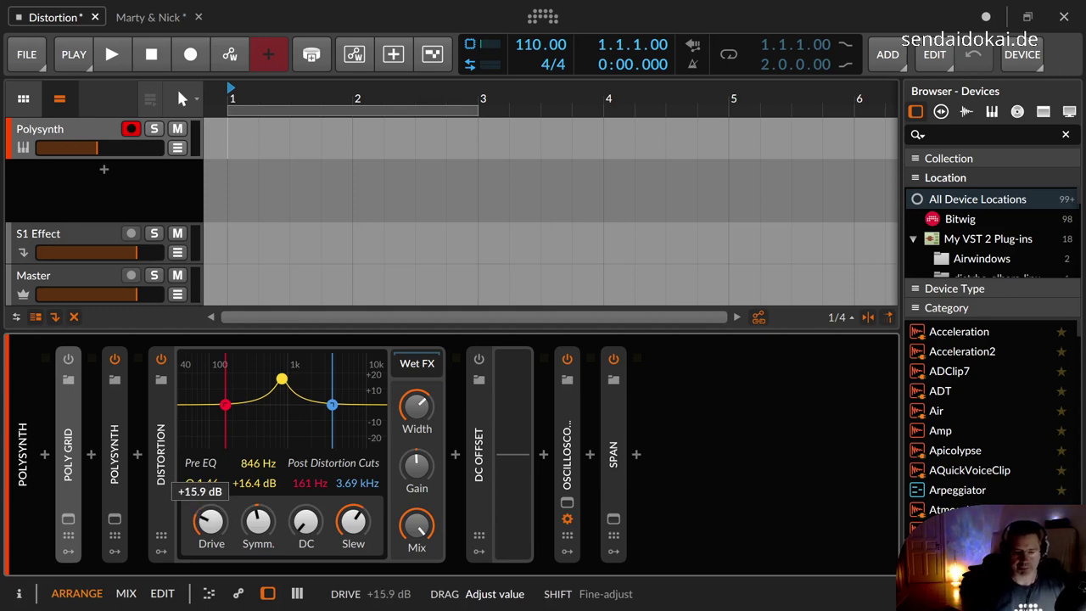
left_click_drag(217, 519, 217, 518)
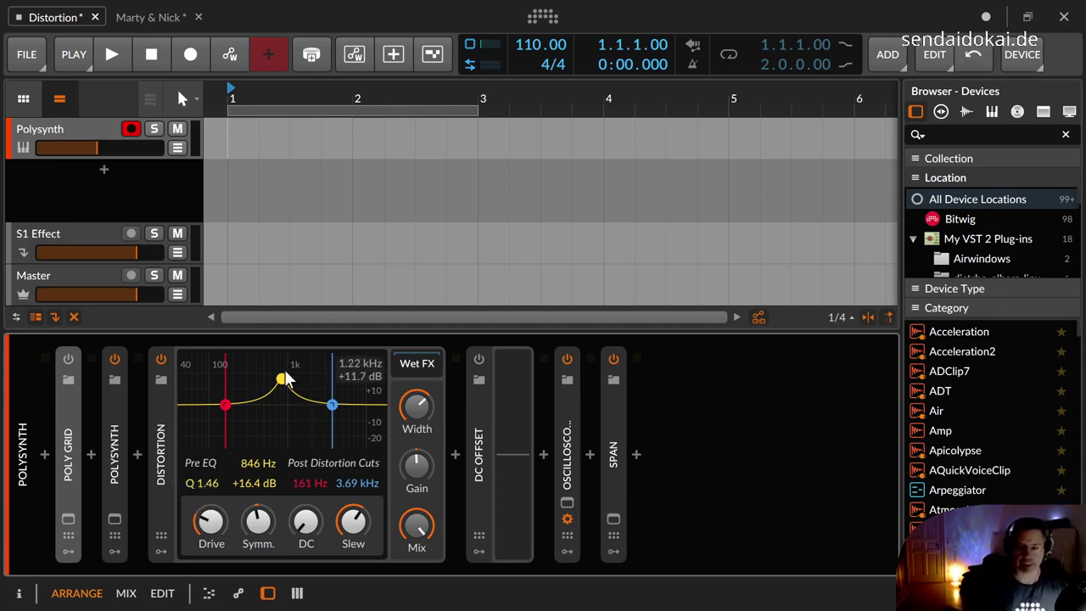
Retune the Distortion device's pre-EQ bell to 547 Hz and +15.4 dB, and its post cuts to 124 Hz and 2.76 kHz.
mouse_move(284, 380)
left_mouse_down()
mouse_move(284, 412)
mouse_move(287, 351)
mouse_move(354, 346)
mouse_move(280, 351)
mouse_move(267, 373)
mouse_move(255, 346)
mouse_move(263, 404)
mouse_move(267, 381)
left_mouse_up()
left_click_drag(223, 413, 190, 412)
mouse_move(325, 407)
left_mouse_down()
mouse_move(348, 406)
mouse_move(240, 411)
mouse_move(322, 404)
left_mouse_up()
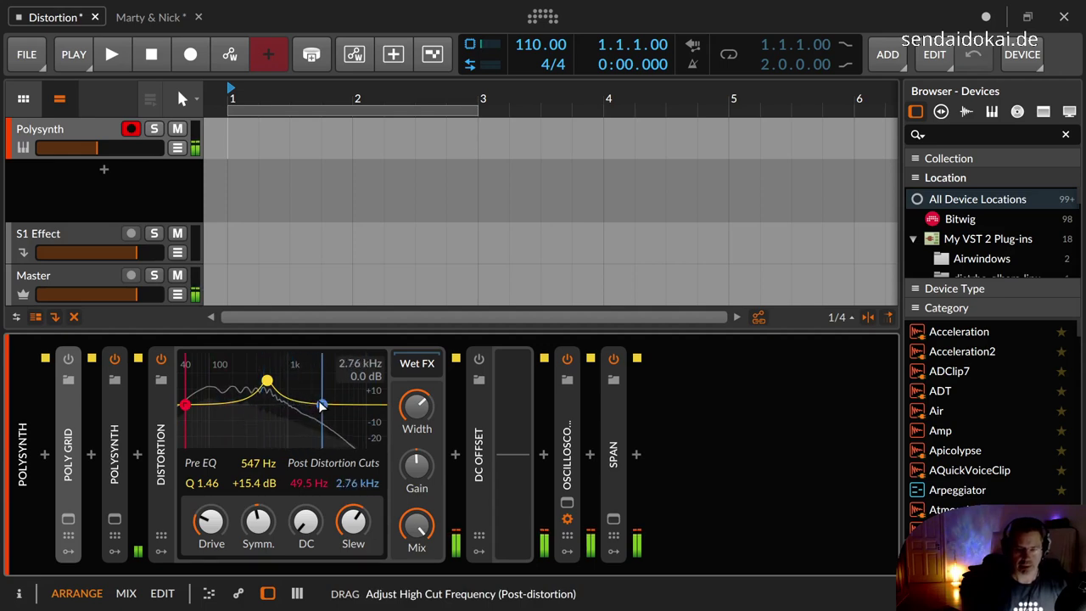
left_click_drag(184, 409, 217, 406)
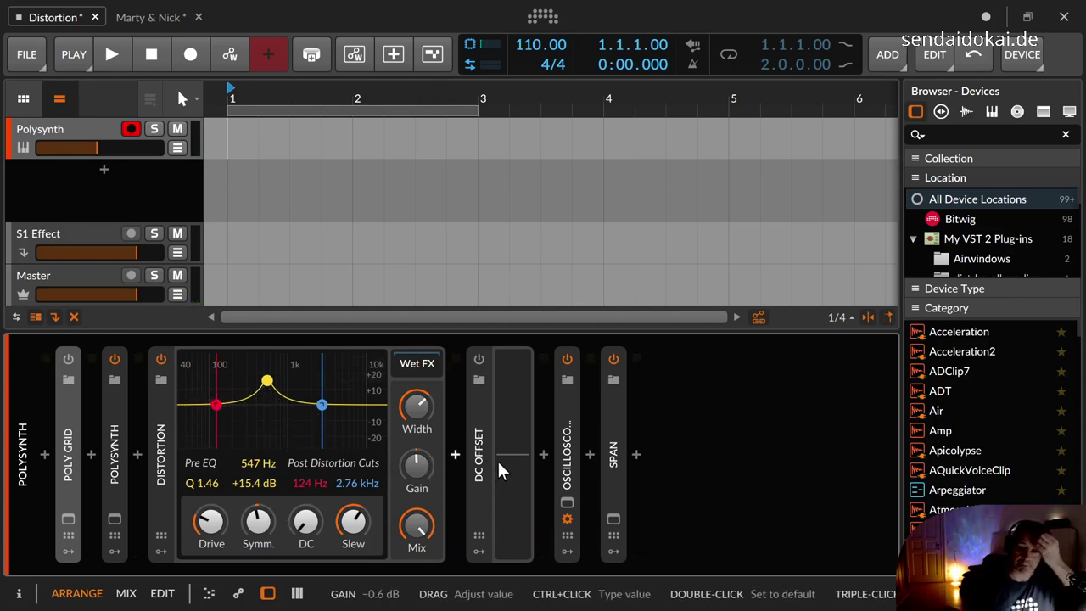
Switch the sound source from the Polysynth to the Poly Grid and open the SPAN spectrum analyzer beside the device controls.
left_click(68, 359)
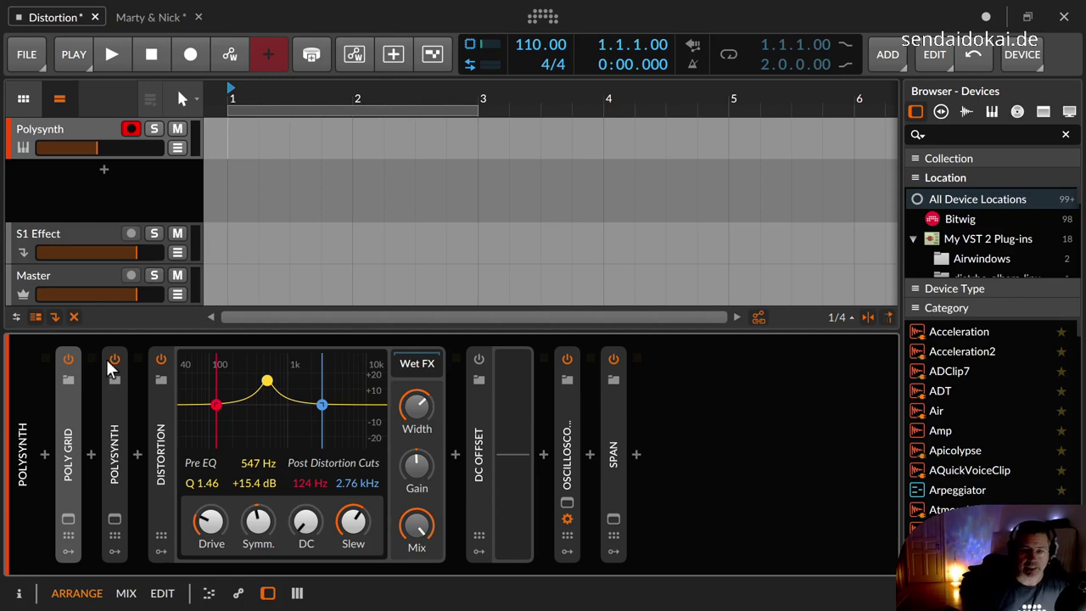
left_click(613, 519)
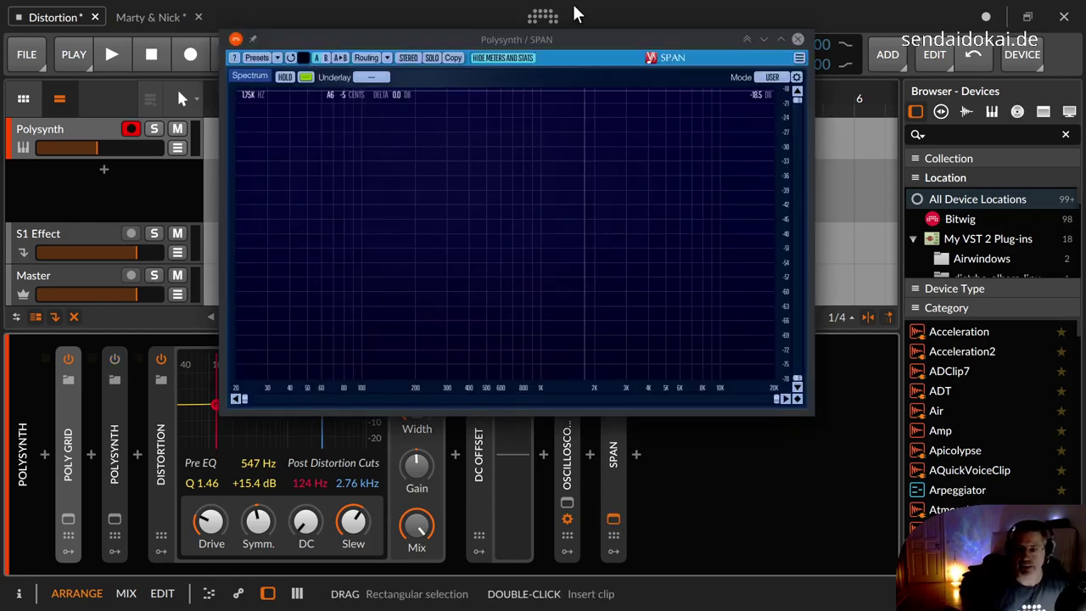
left_click_drag(558, 38, 639, 28)
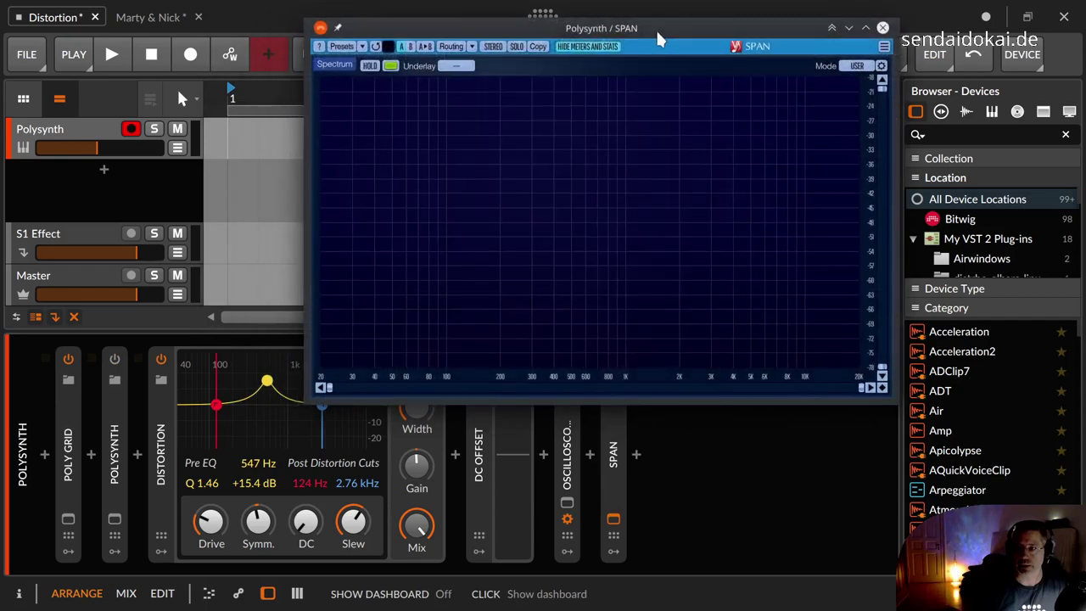
Reset the Distortion's pre-EQ bell to 988 Hz and 0.0 dB, and set its output gain to about +0.3 dB.
double_click(270, 382)
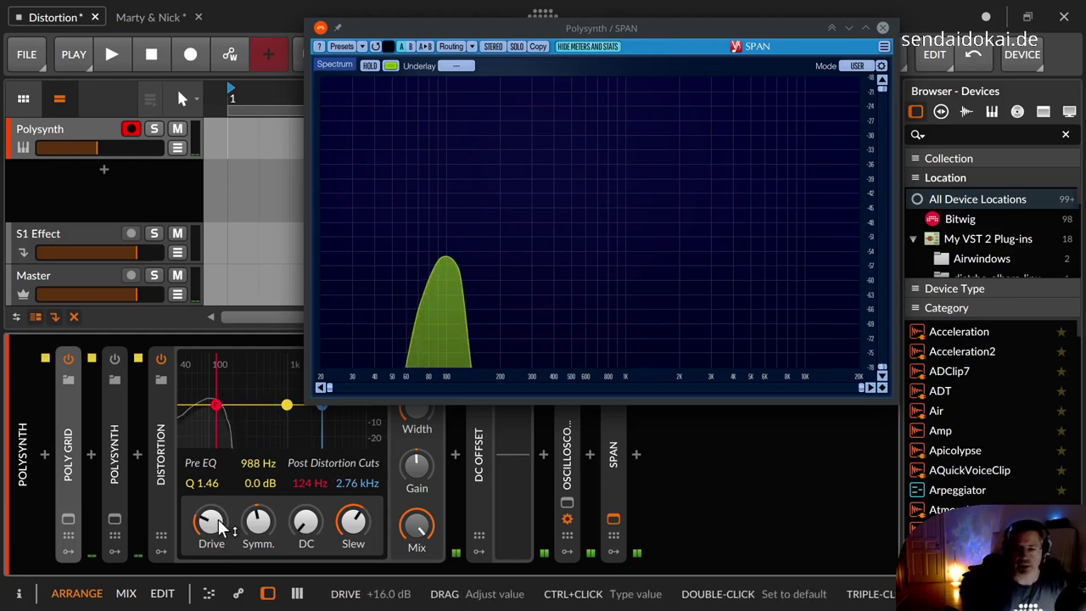
left_click_drag(428, 485, 425, 470)
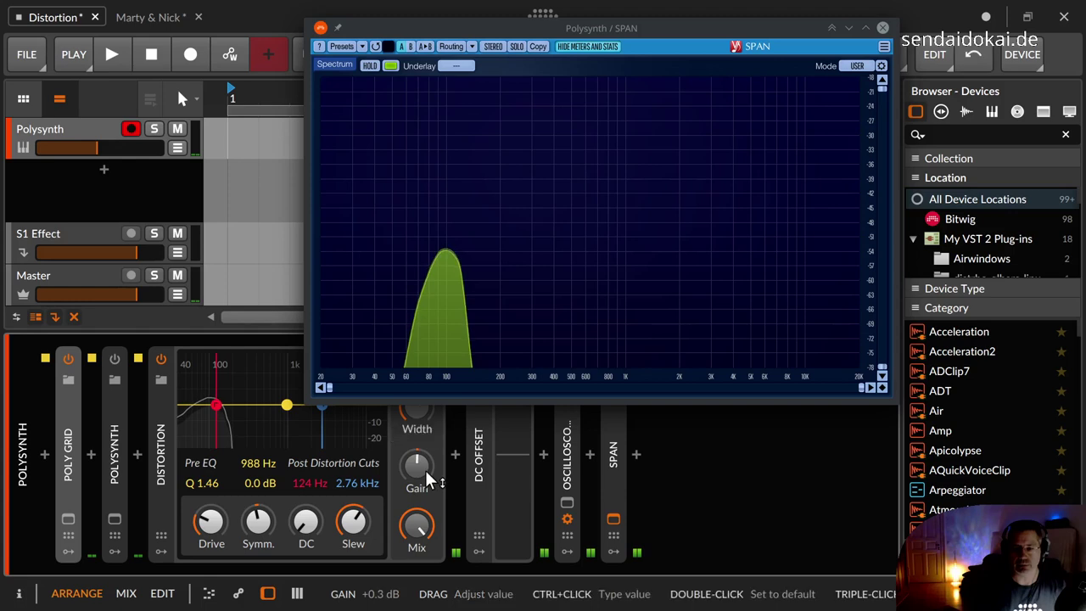
Raise the Poly Grid's output level and lower the Polysynth track's volume to −30.6 dB.
left_click(76, 456)
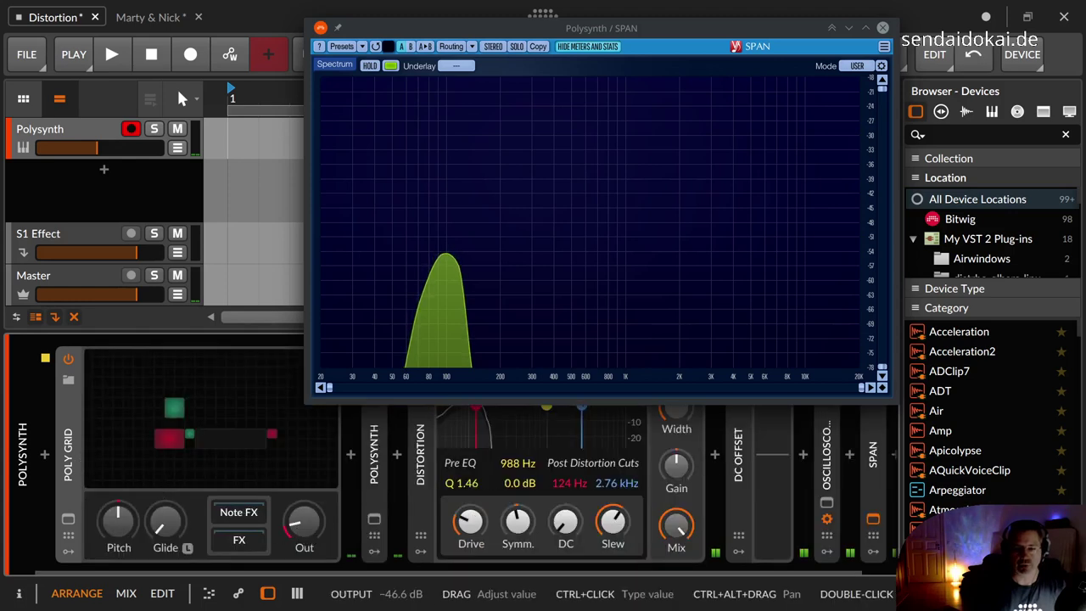
left_click_drag(302, 522, 301, 516)
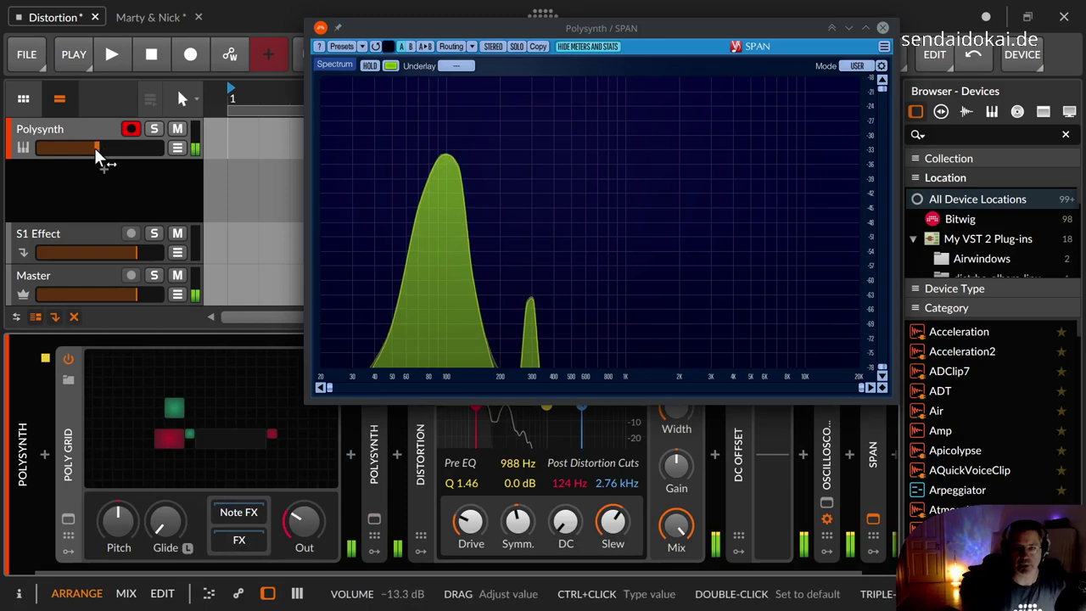
left_click_drag(95, 148, 67, 146)
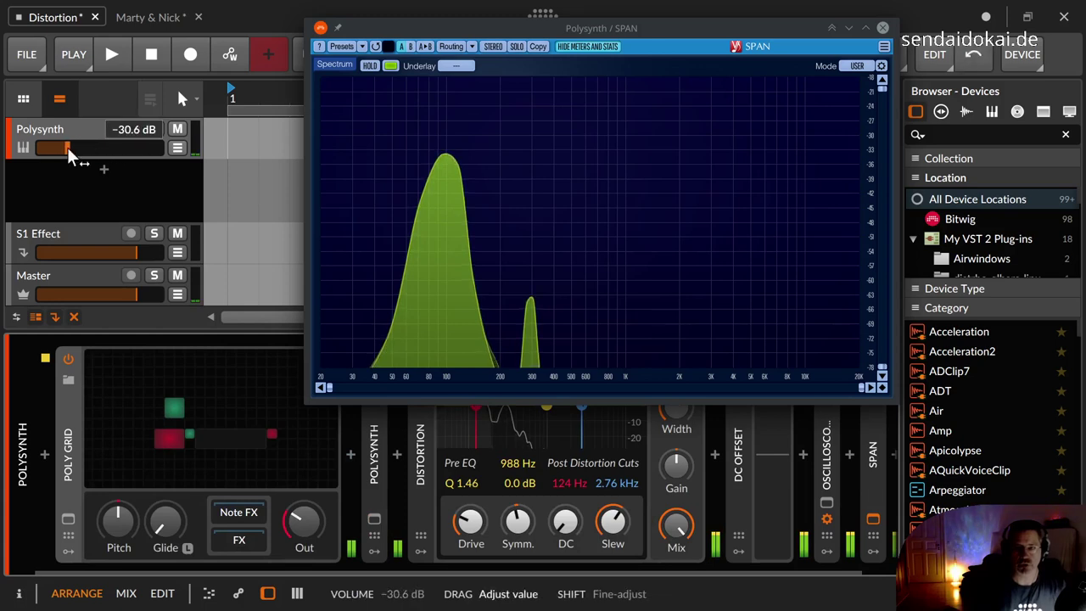
mouse_move(296, 530)
left_mouse_down()
mouse_move(296, 492)
mouse_move(296, 510)
left_mouse_up()
double_click(59, 479)
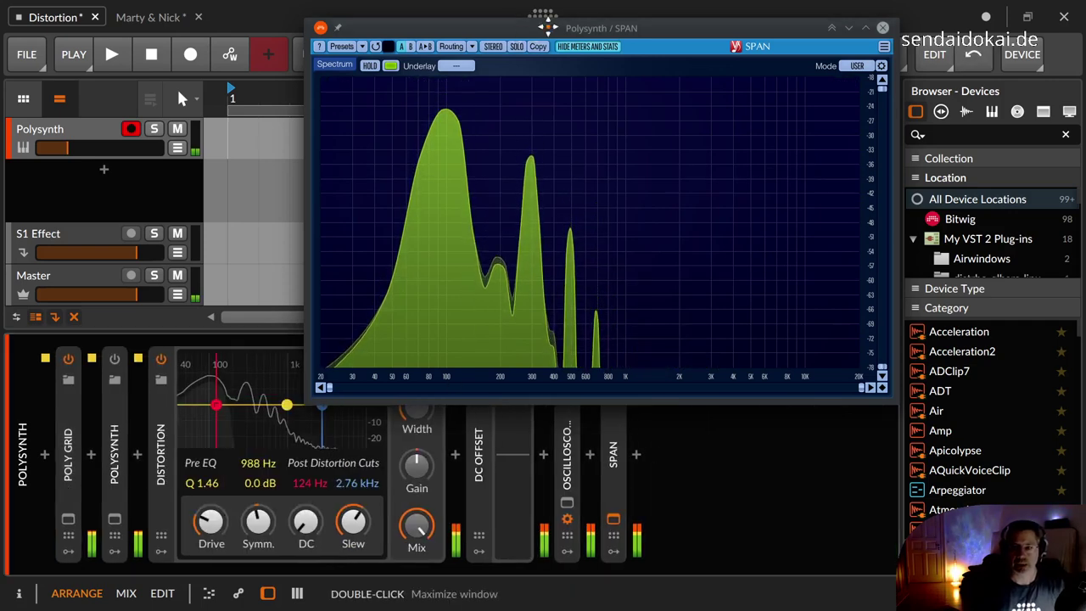
Uncover the Distortion controls, raise the slew to its maximum and set the drive to about +25.5 dB.
left_click_drag(517, 21, 579, 25)
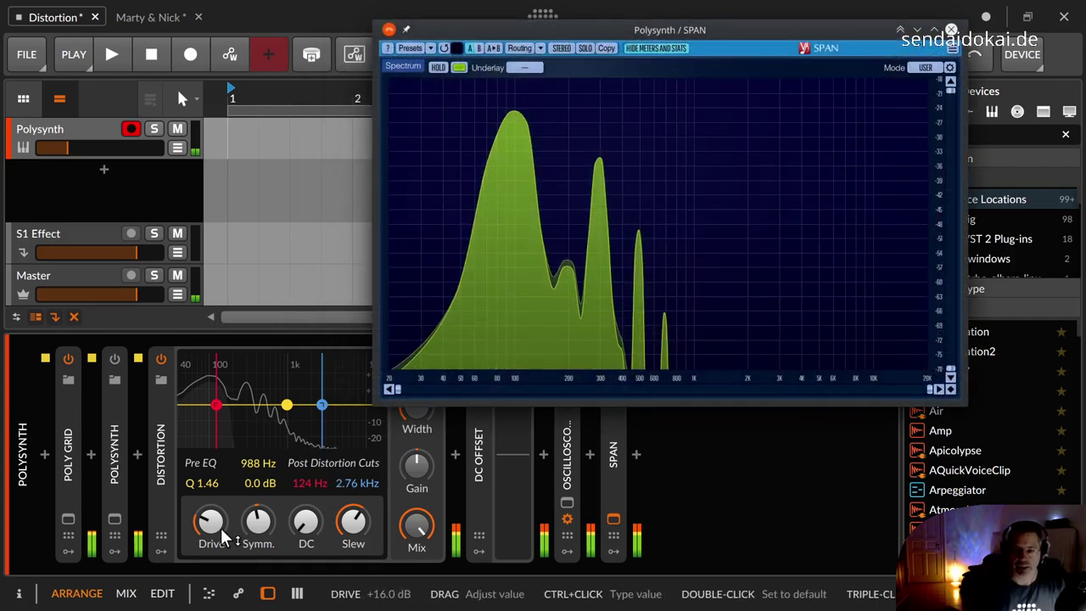
mouse_move(211, 521)
left_mouse_down()
mouse_move(211, 505)
mouse_move(211, 517)
left_mouse_up()
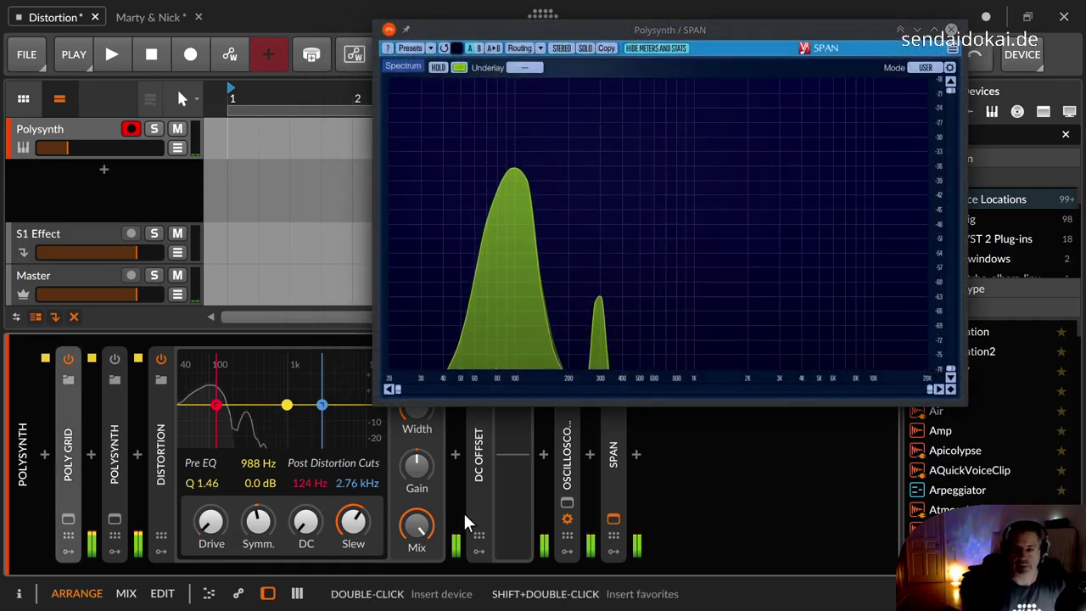
mouse_move(351, 520)
left_mouse_down()
mouse_move(351, 501)
mouse_move(351, 521)
left_mouse_up()
left_click_drag(206, 519, 207, 426)
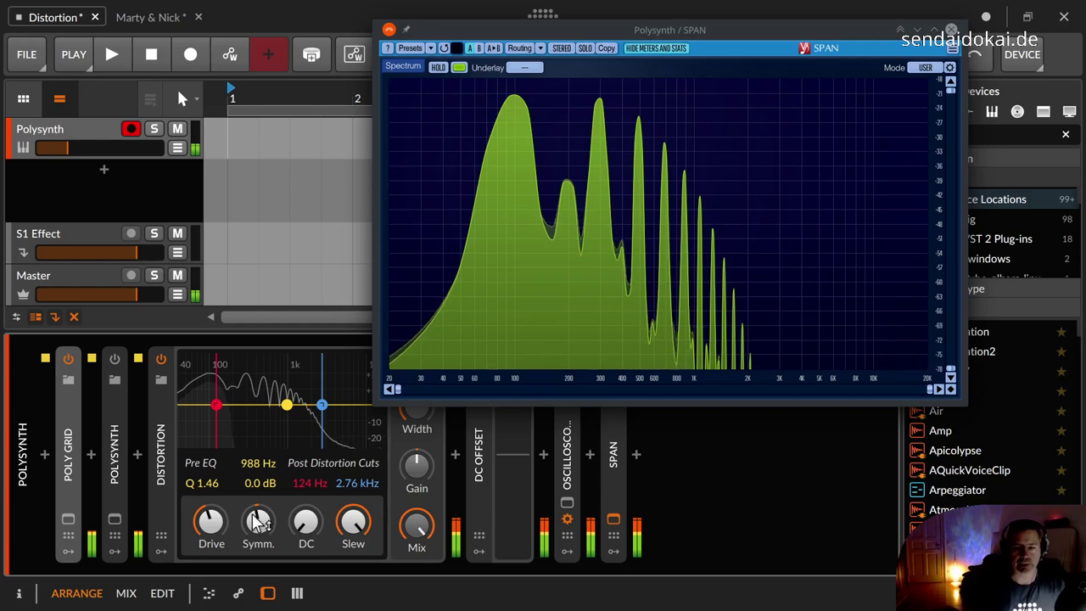
Sweep the Distortion's symmetry between about −54.7 % and 63.0 %, and raise its DC bias to about −51.2 dB.
left_click_drag(257, 519, 257, 549)
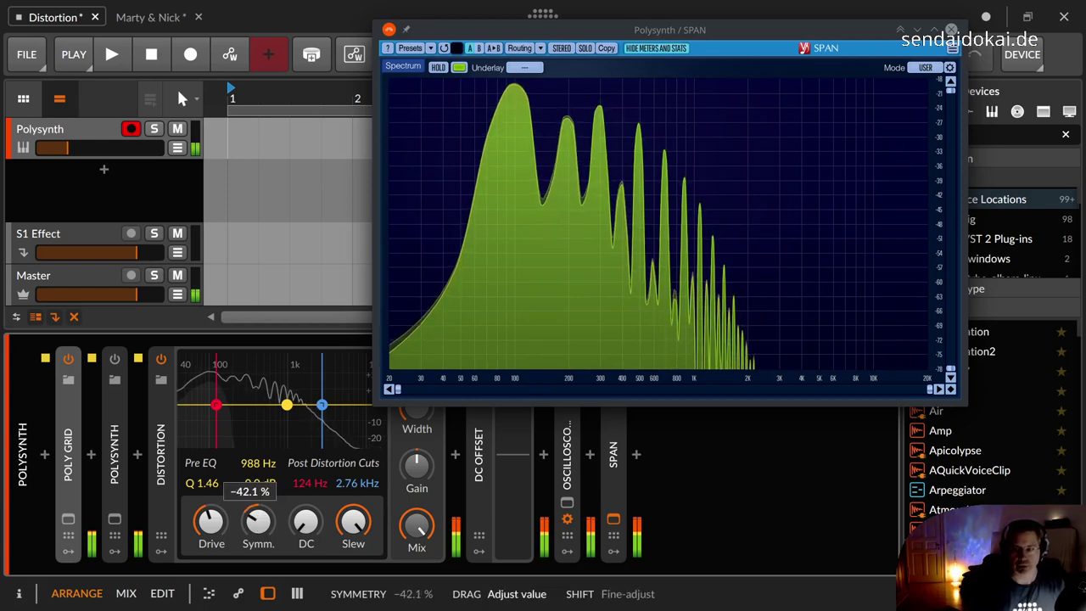
mouse_move(257, 550)
left_mouse_down()
mouse_move(257, 560)
mouse_move(257, 535)
mouse_move(257, 554)
left_mouse_up()
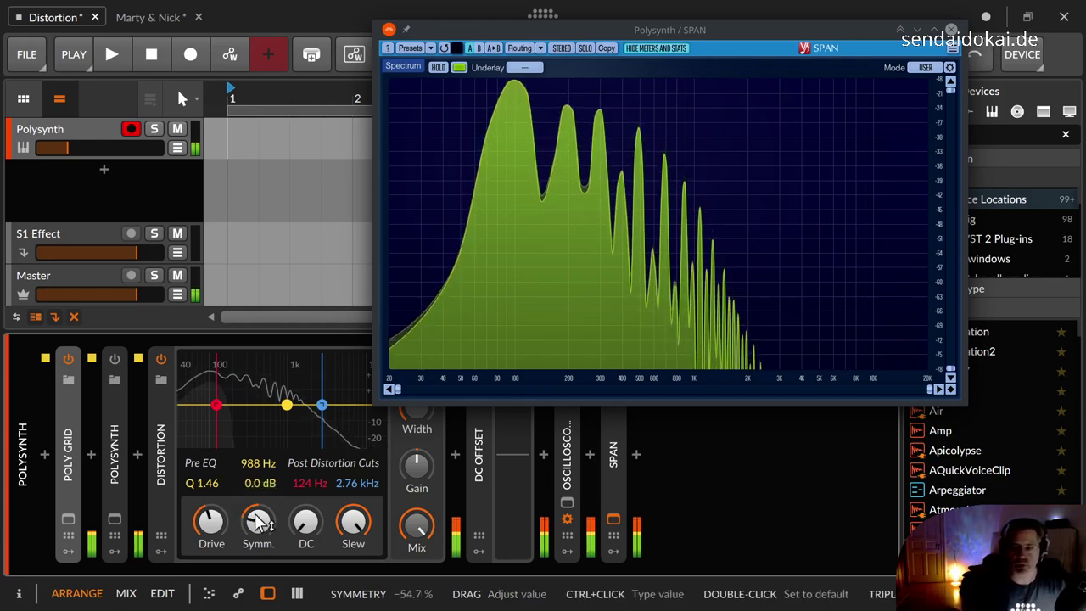
left_click_drag(258, 522, 259, 498)
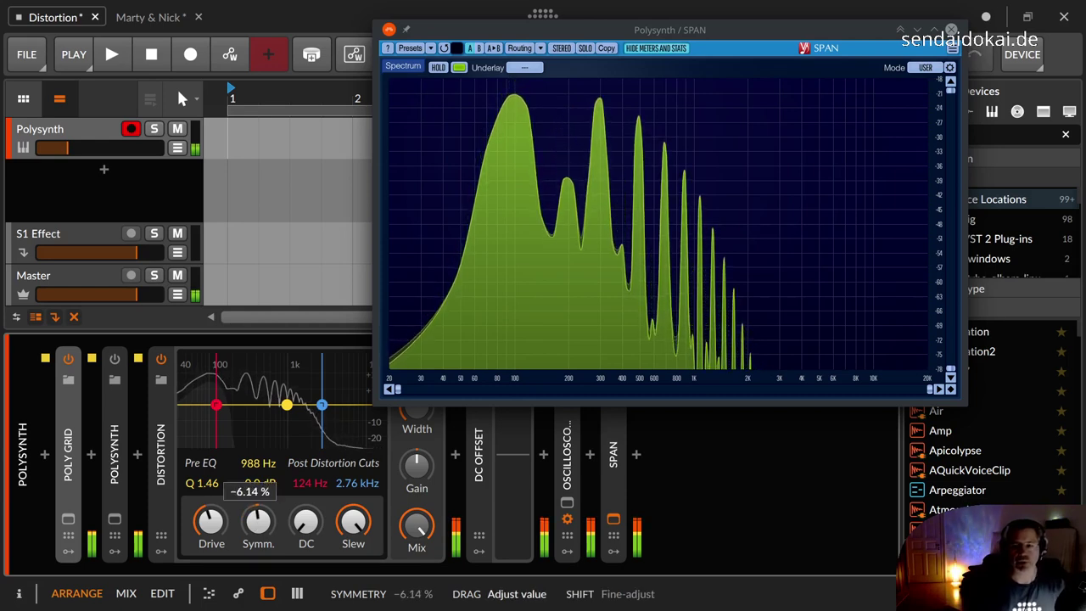
left_click_drag(259, 492, 259, 487)
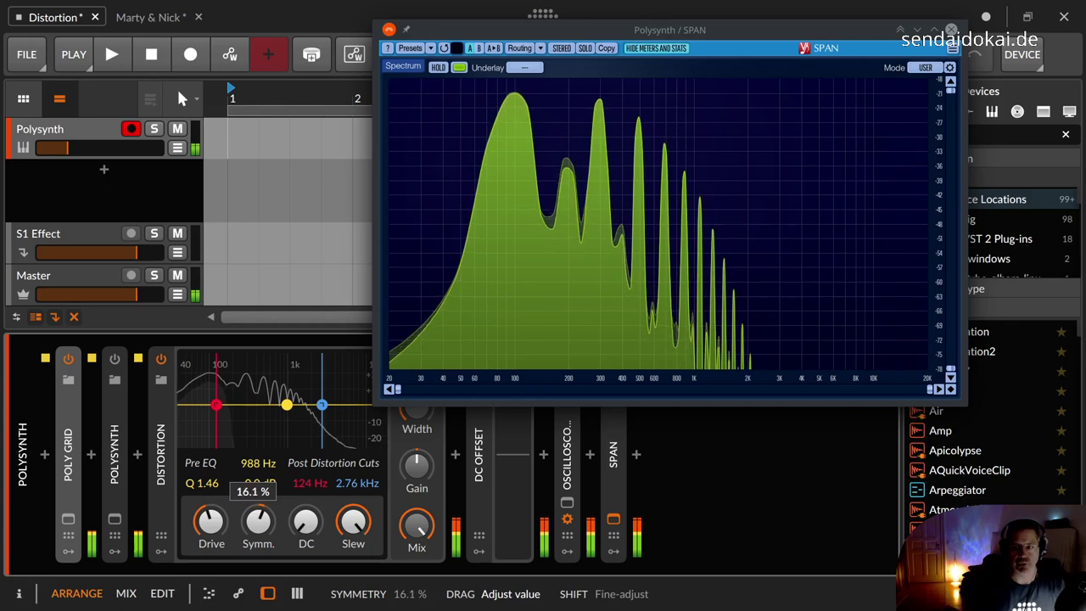
left_click_drag(258, 459, 259, 442)
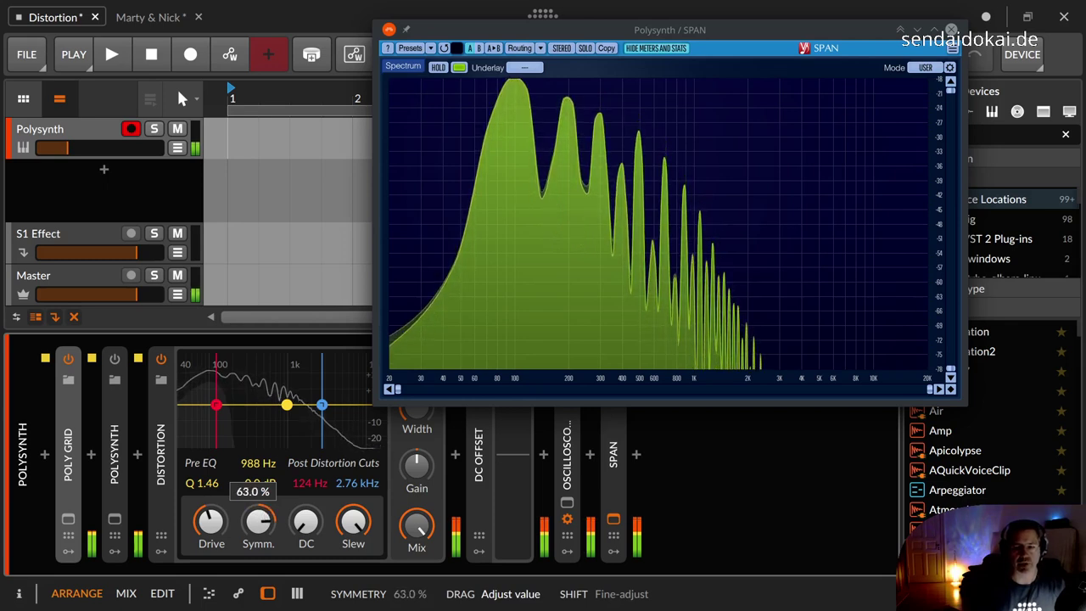
left_click_drag(259, 438, 306, 537)
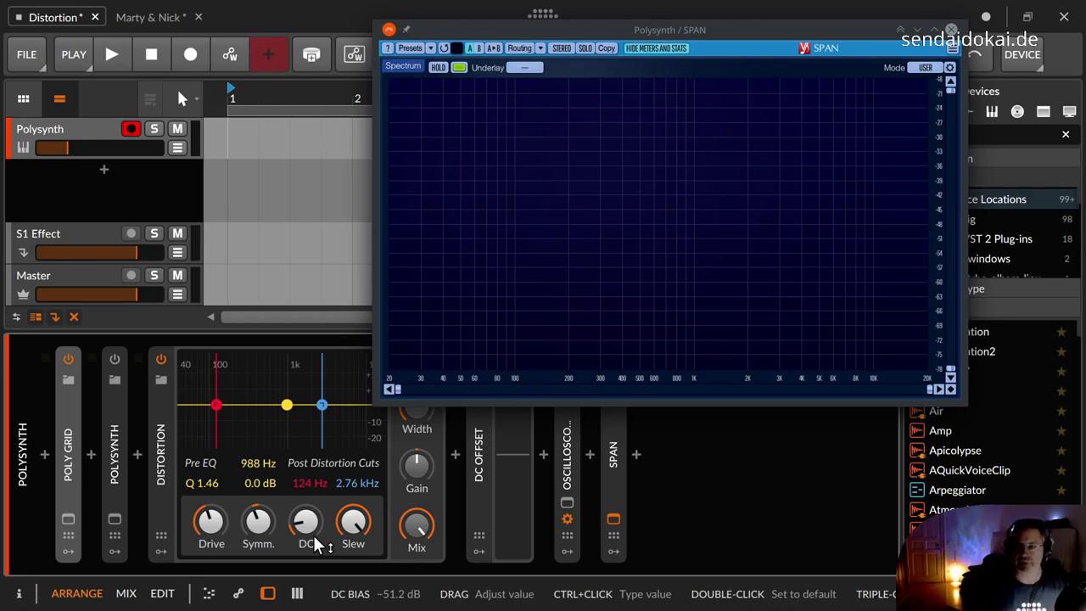
Replace the SPAN window with the Oscilloscope's expanded view and switch on the DC Offset device.
left_click_drag(618, 32, 578, 172)
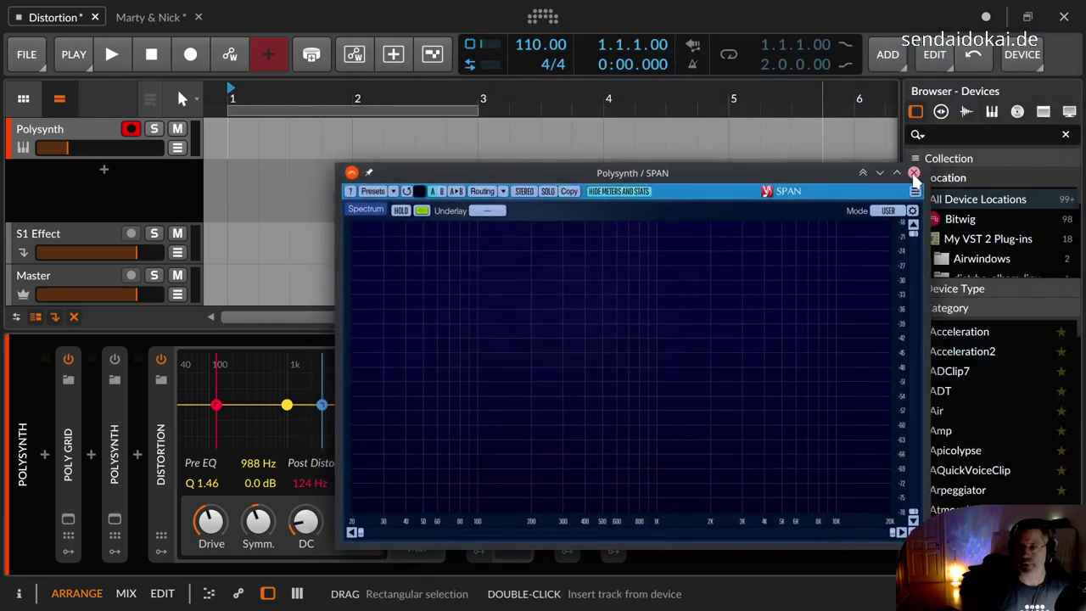
left_click(913, 174)
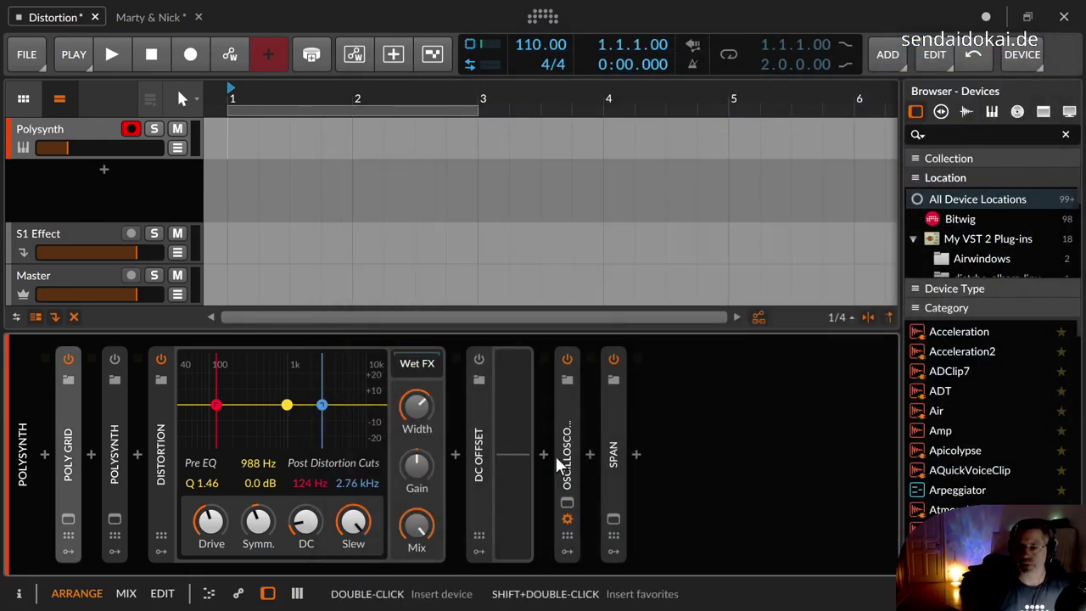
left_click(567, 505)
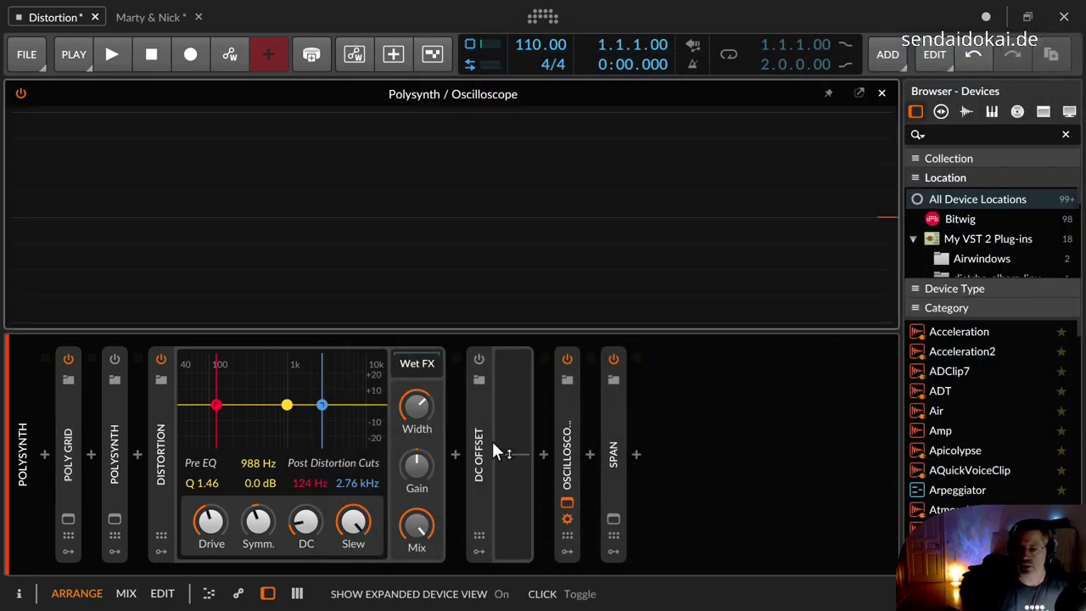
left_click(480, 359)
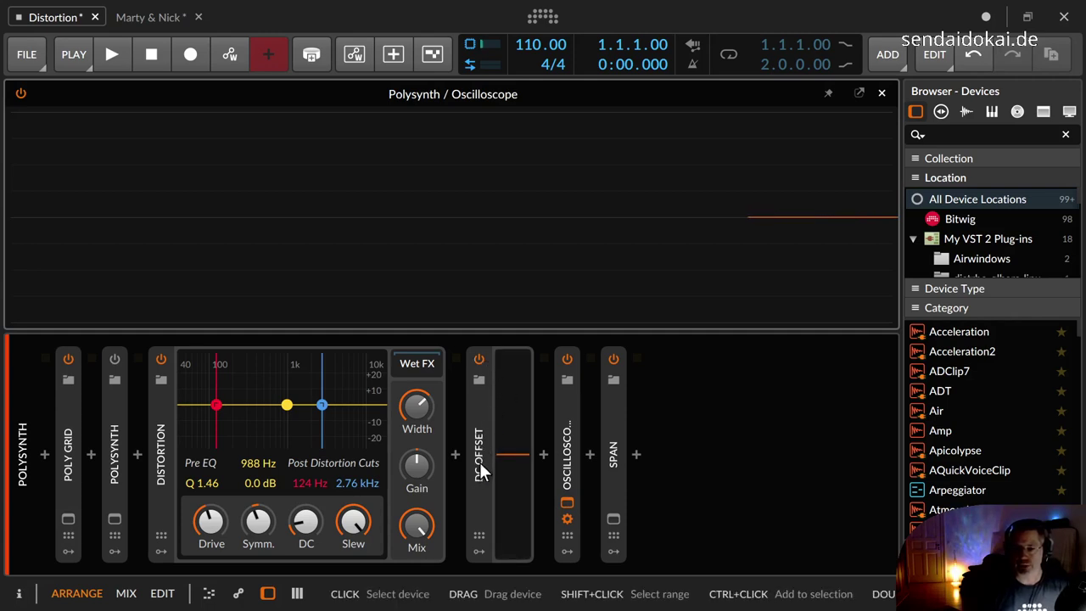
Reset the Distortion's DC bias to −∞ dB and reduce its drive while watching the waveform level.
left_click(306, 523)
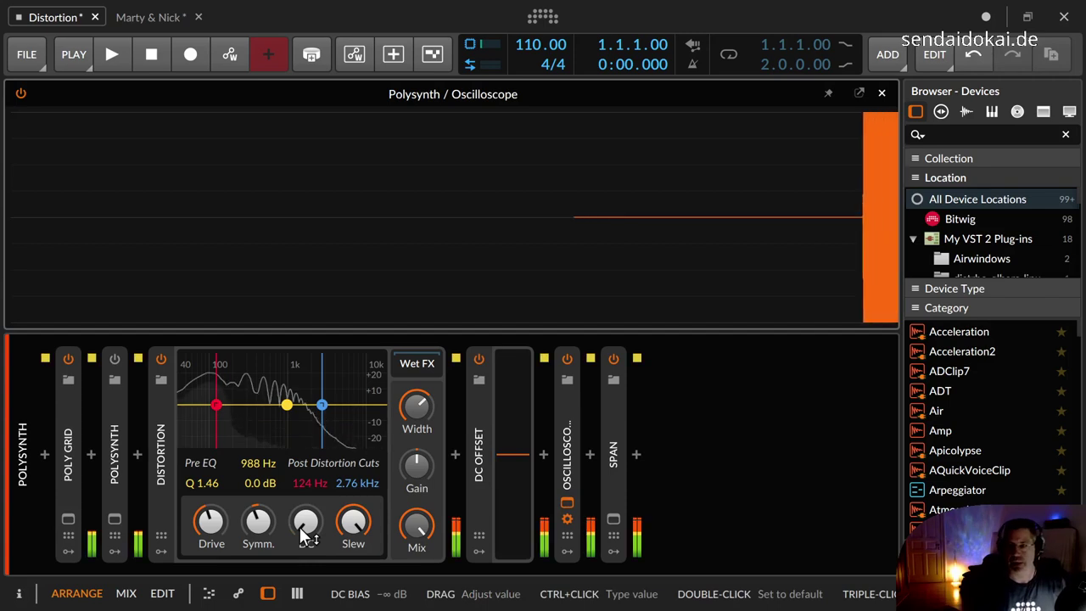
left_click(211, 523)
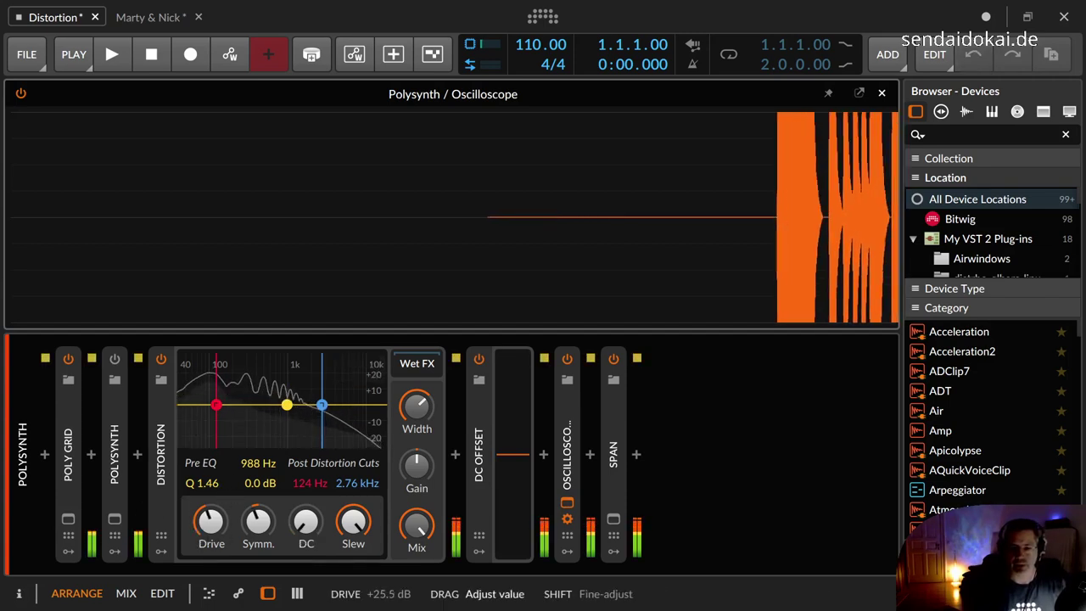
left_click_drag(211, 522, 211, 558)
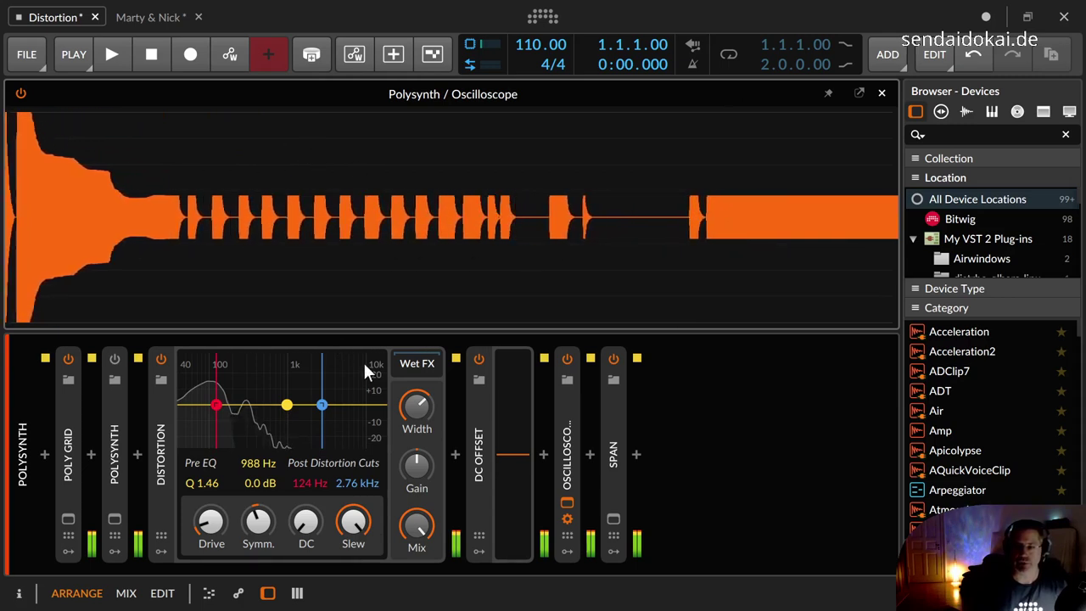
Examine the sine waveform in the Poly Grid's patch editor, and close the editor.
left_click(68, 518)
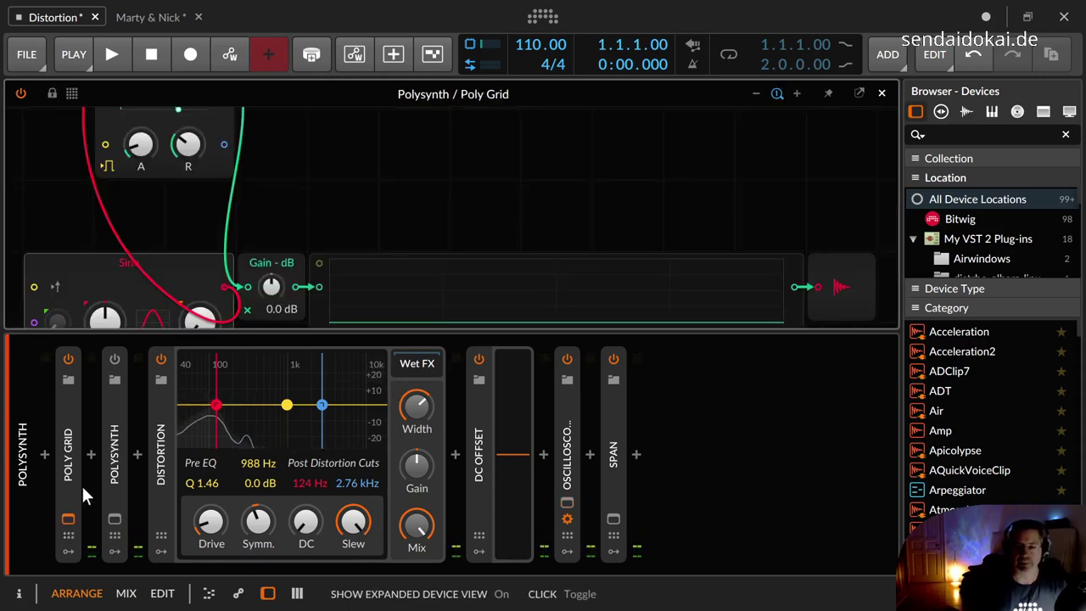
scroll(840, 206, "down", 2)
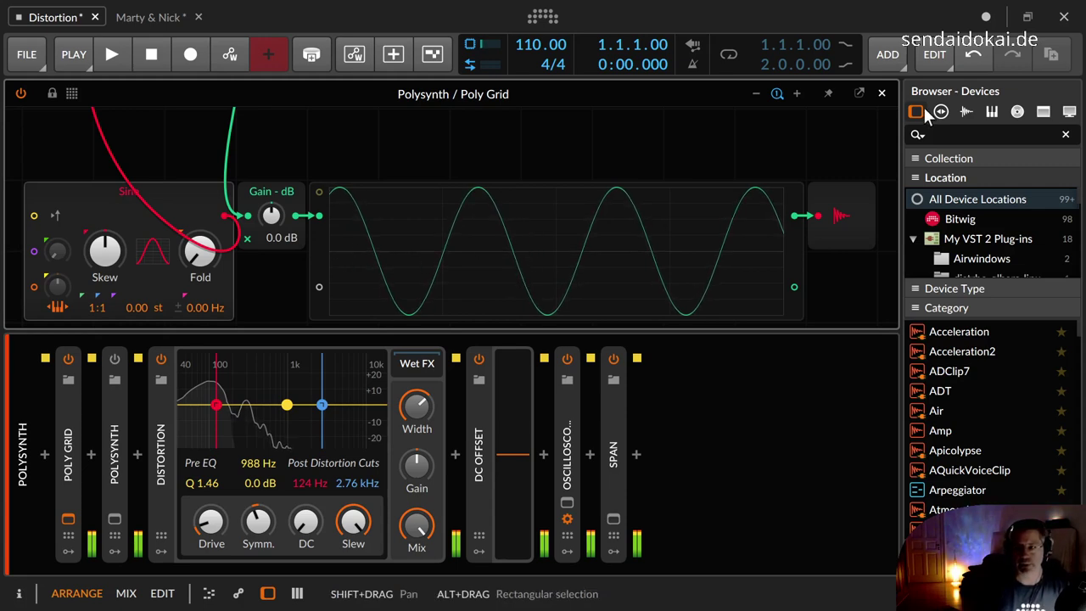
left_click(882, 93)
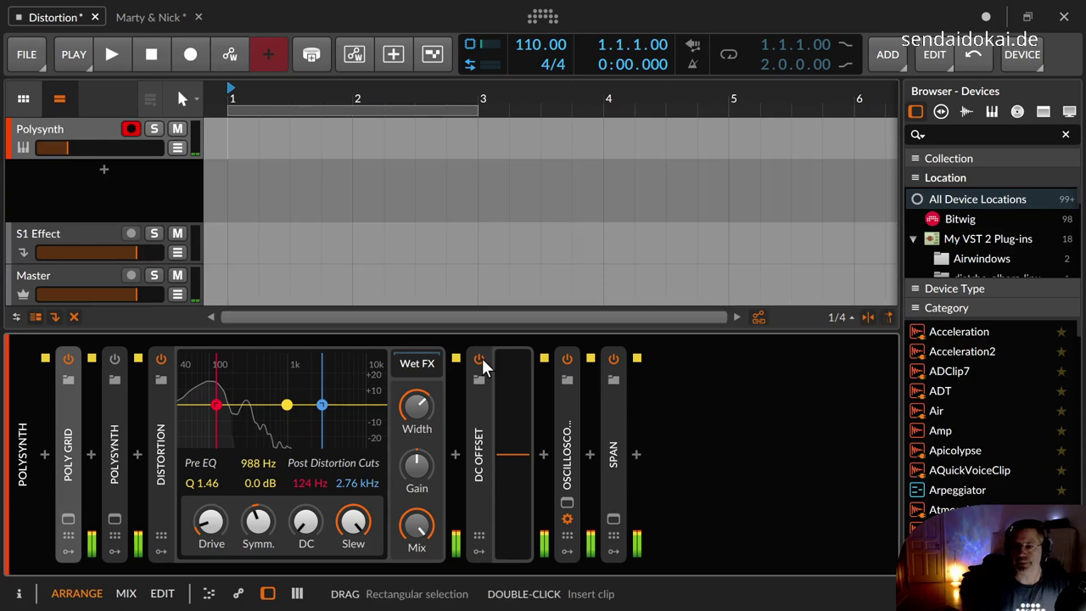
With the Oscilloscope open, shift the DC Offset device up and down, including to 0.08, and try the Distortion's DC bias.
left_click(567, 506)
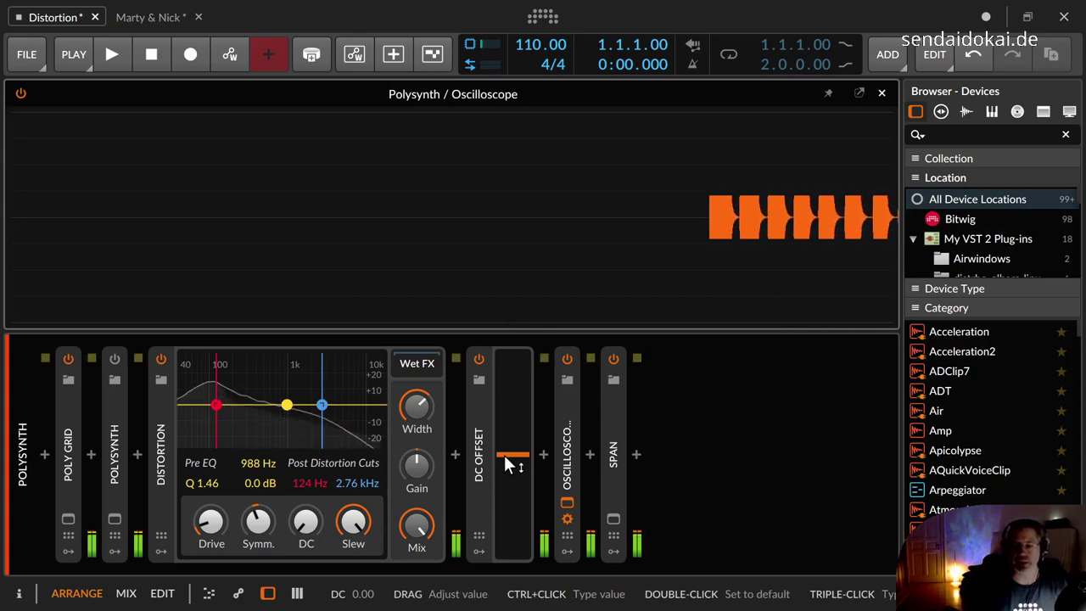
mouse_move(503, 454)
left_mouse_down()
mouse_move(504, 406)
mouse_move(504, 509)
mouse_move(504, 359)
mouse_move(504, 521)
mouse_move(504, 441)
mouse_move(512, 458)
left_mouse_up()
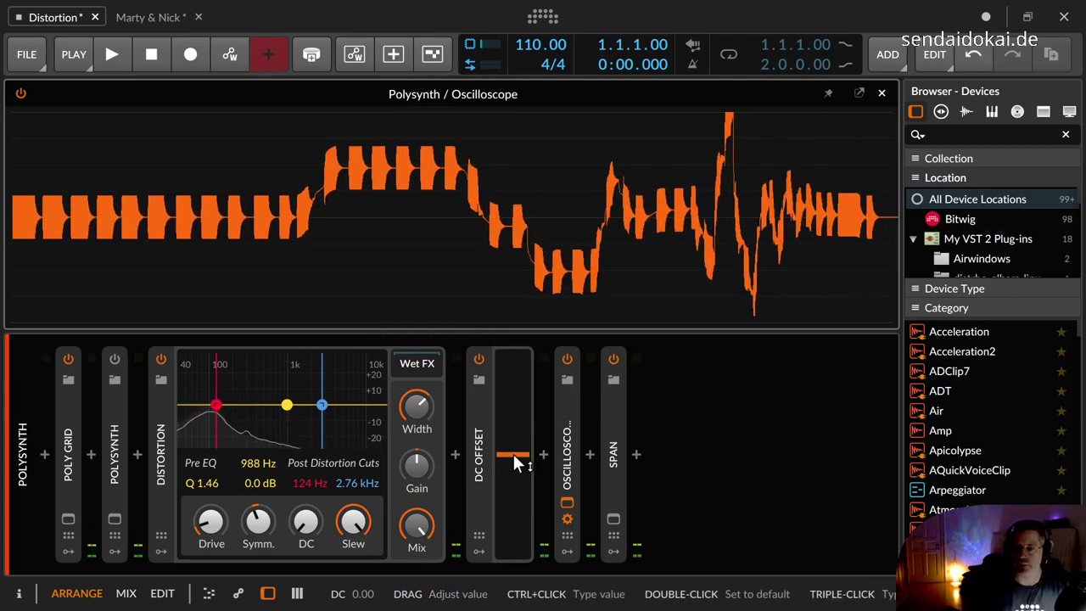
left_click(513, 456, "ctrl")
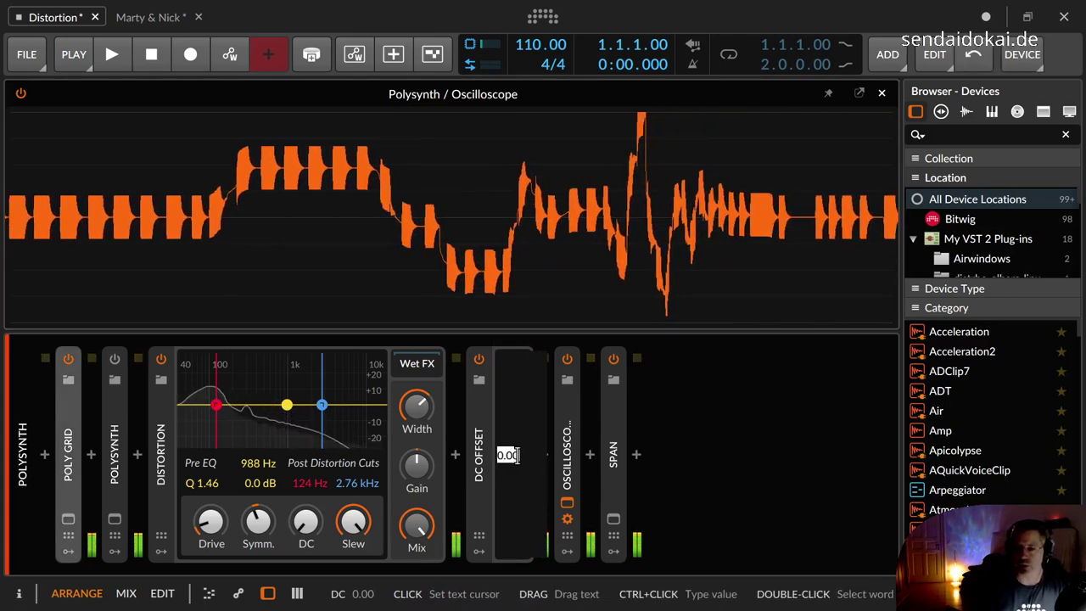
left_click(517, 483)
left_click_drag(517, 482, 514, 447)
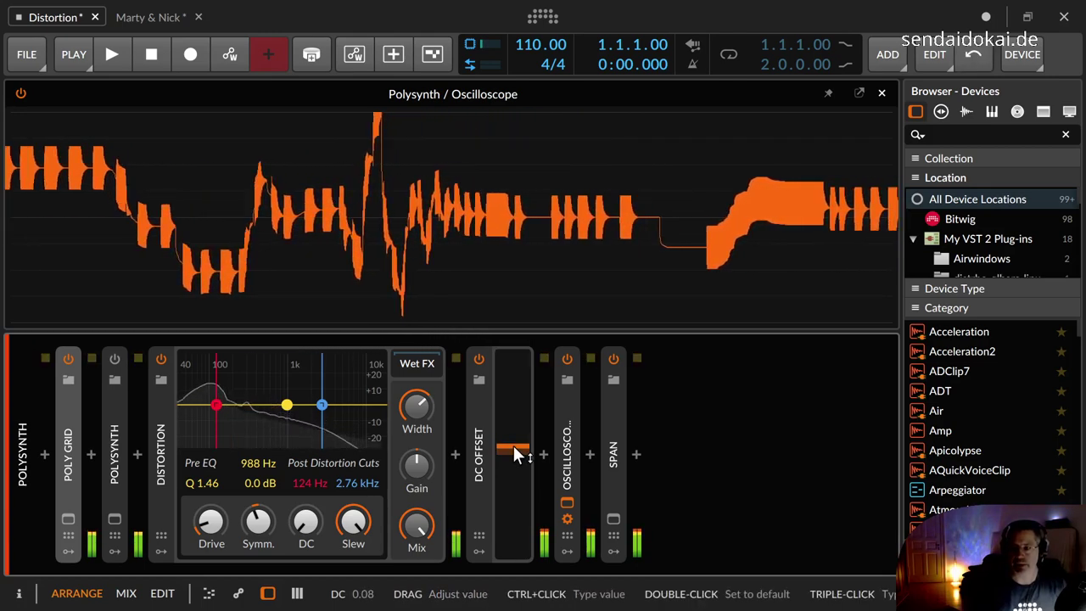
left_click_drag(313, 518, 313, 498)
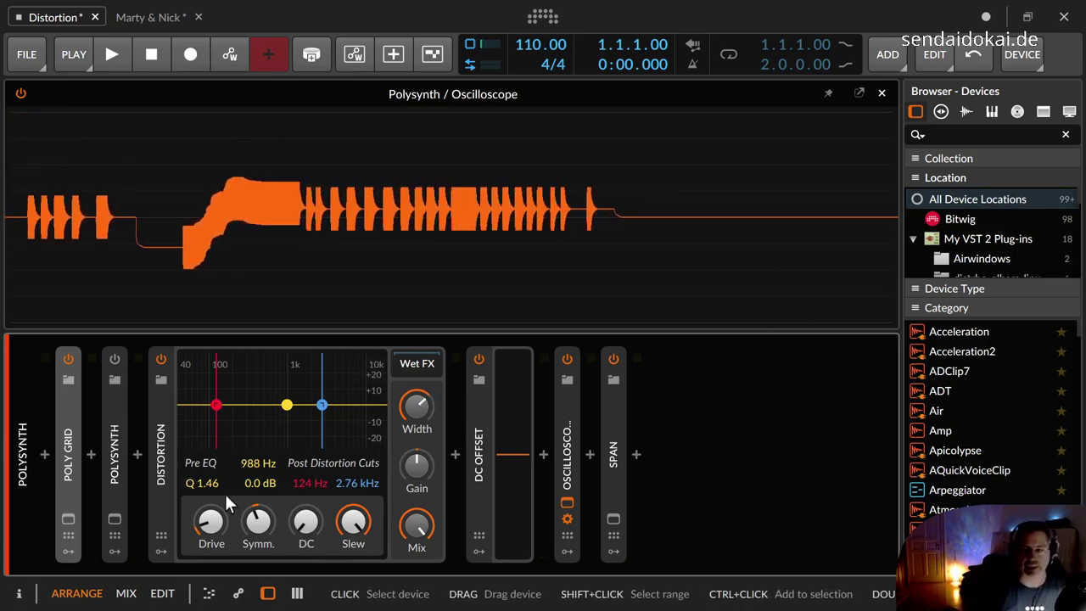
Switch off the DC Offset device and lower the Distortion's slew to about +32.0 dB.
left_click(478, 358)
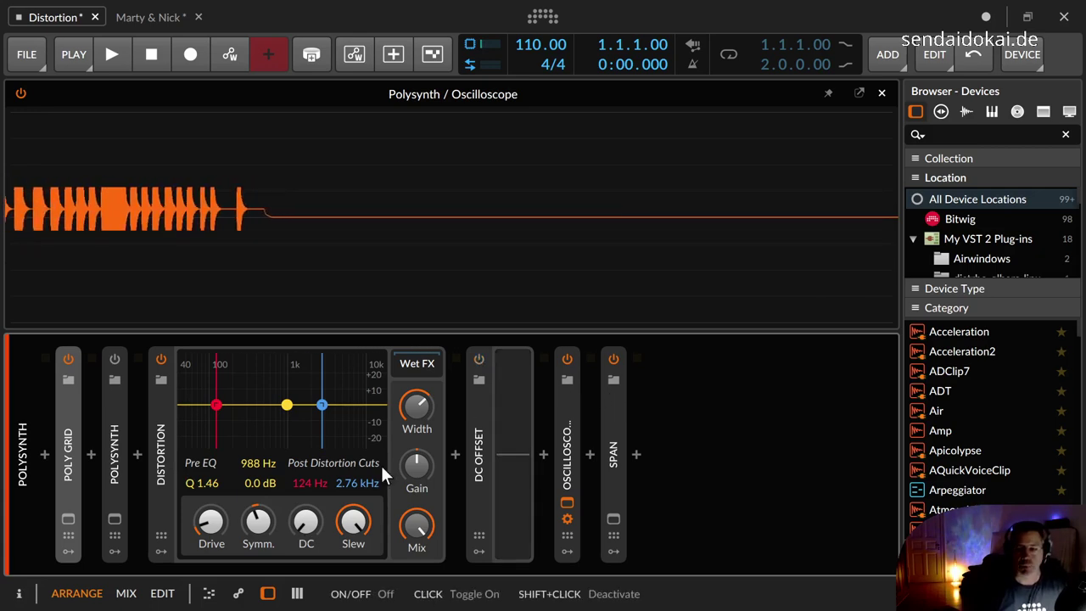
left_click_drag(355, 521, 354, 587)
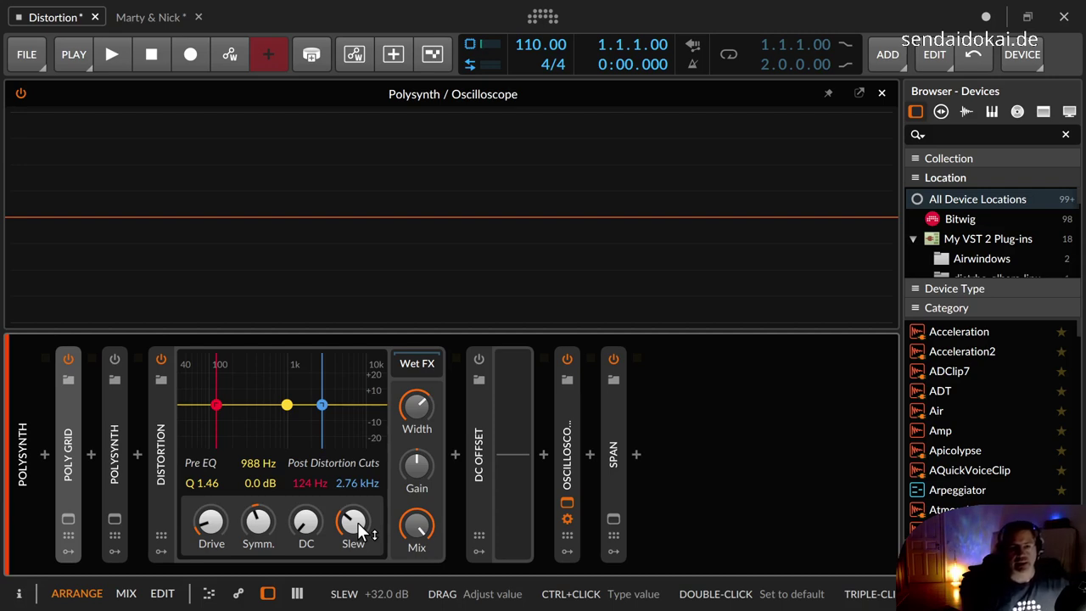
Sweep the Distortion's slew from 0.0 dB through about +32.6 dB to about +87.1 dB on the Oscilloscope, and close the Oscilloscope.
left_click_drag(357, 522, 357, 585)
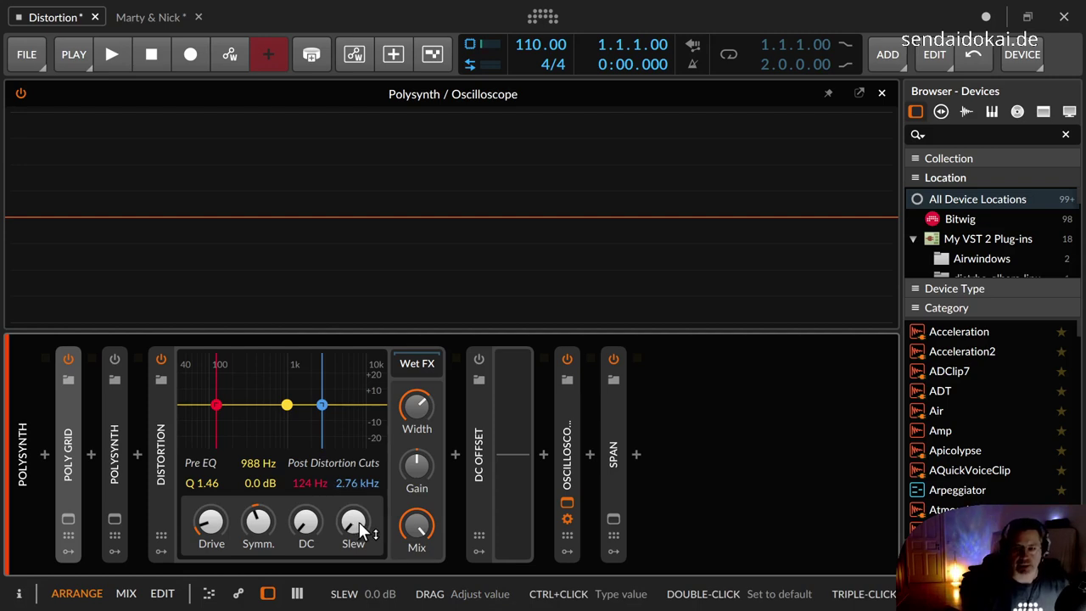
mouse_move(359, 522)
left_mouse_down()
mouse_move(358, 506)
mouse_move(359, 521)
left_mouse_up()
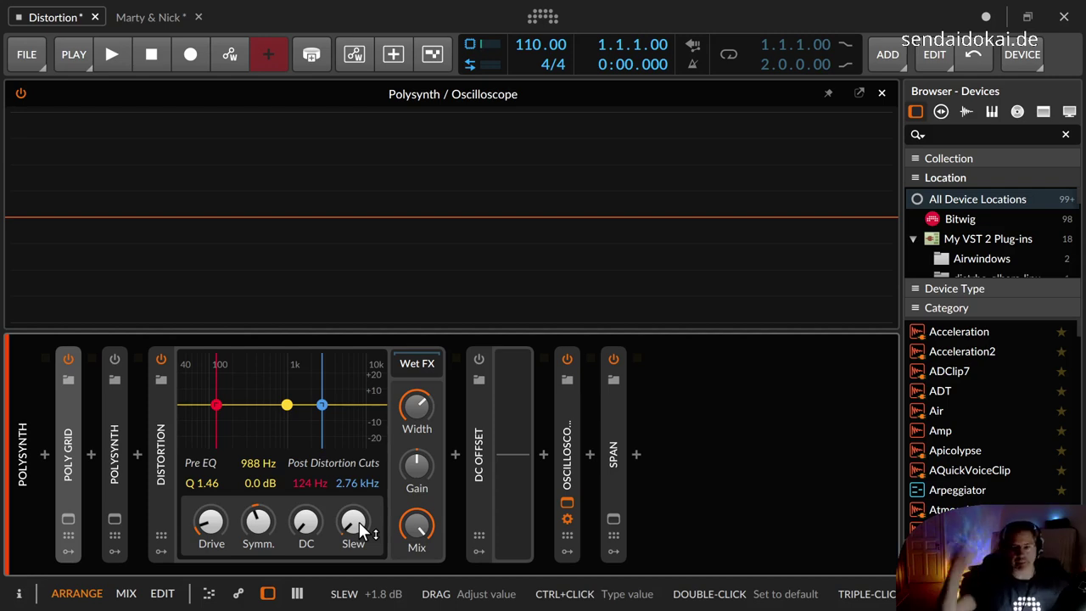
mouse_move(356, 526)
left_mouse_down()
mouse_move(358, 505)
mouse_move(358, 543)
mouse_move(358, 526)
left_mouse_up()
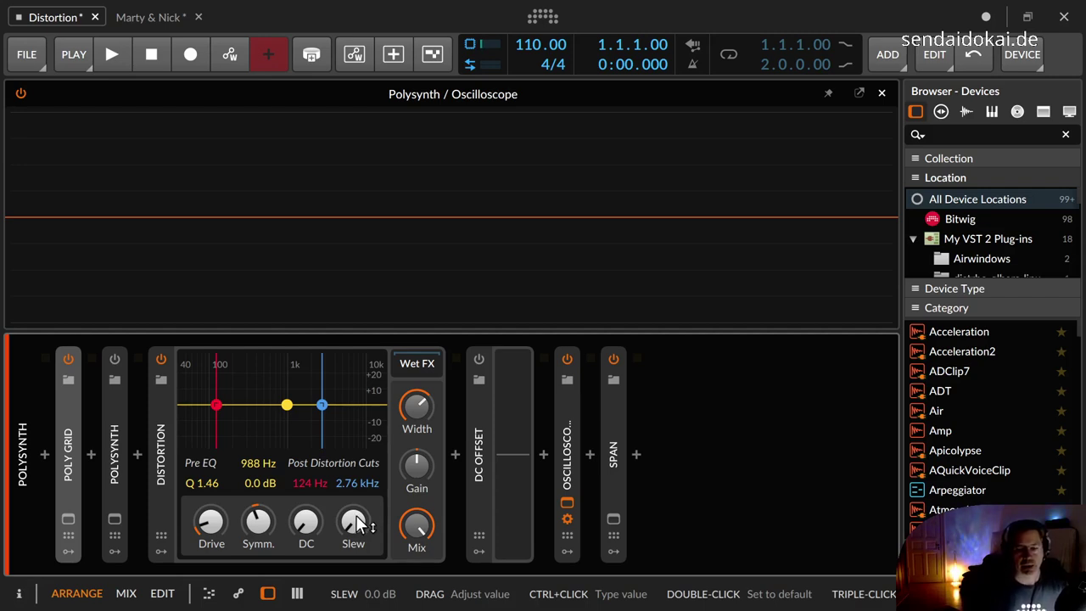
left_click_drag(357, 524, 356, 497)
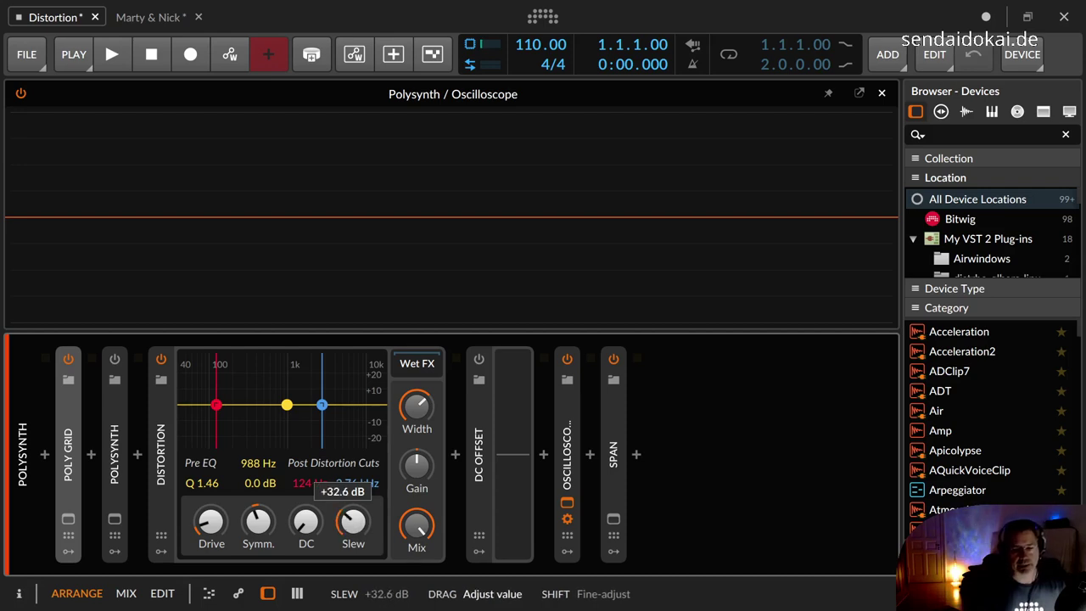
mouse_move(353, 523)
left_mouse_down()
mouse_move(353, 552)
mouse_move(357, 525)
left_mouse_up()
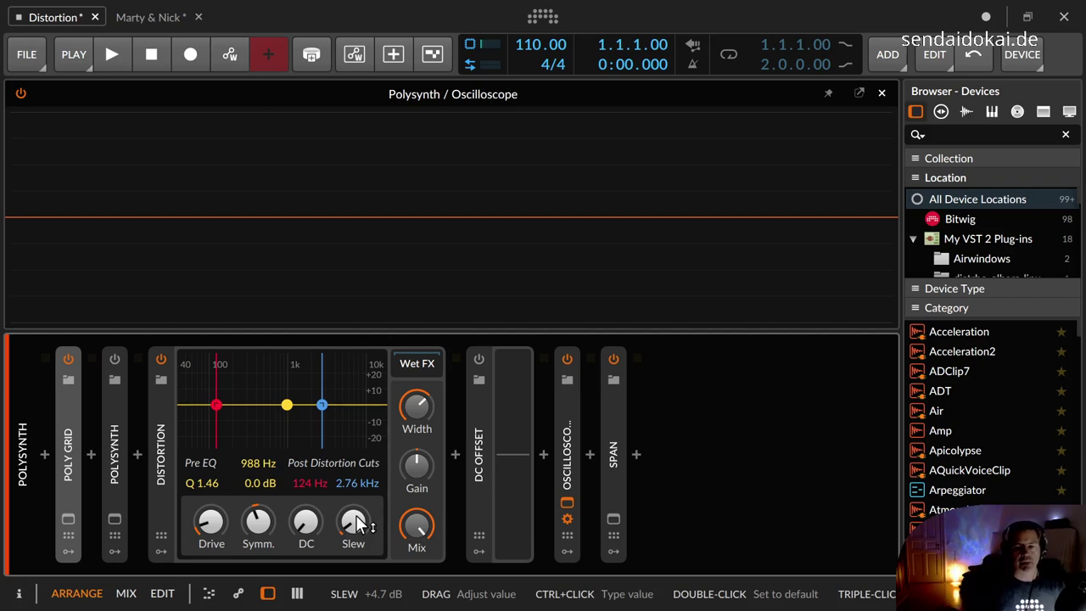
mouse_move(355, 524)
left_mouse_down()
mouse_move(356, 505)
mouse_move(357, 521)
left_mouse_up()
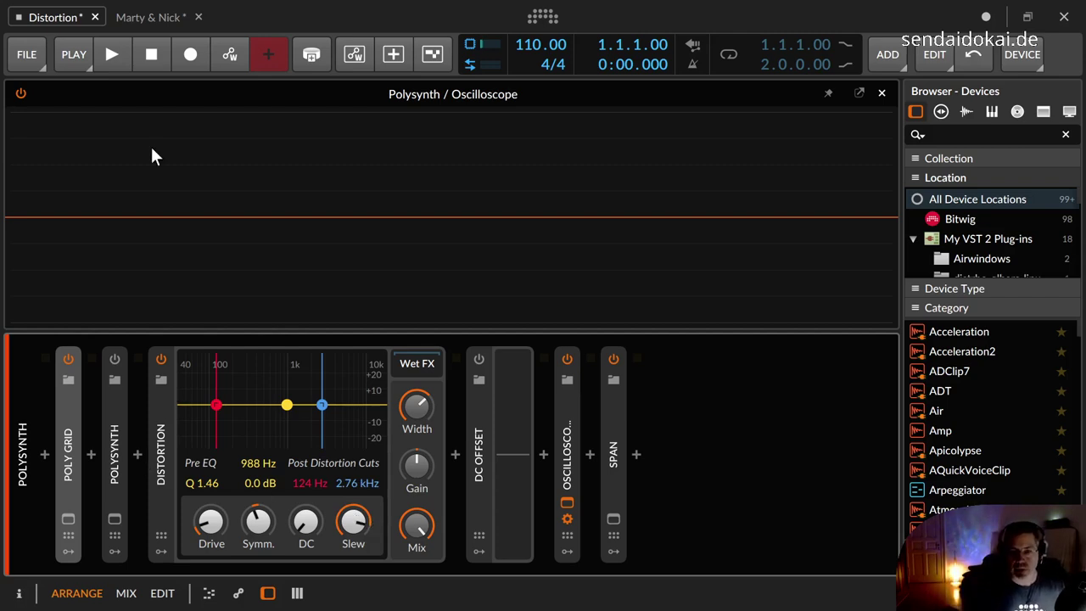
left_click(882, 94)
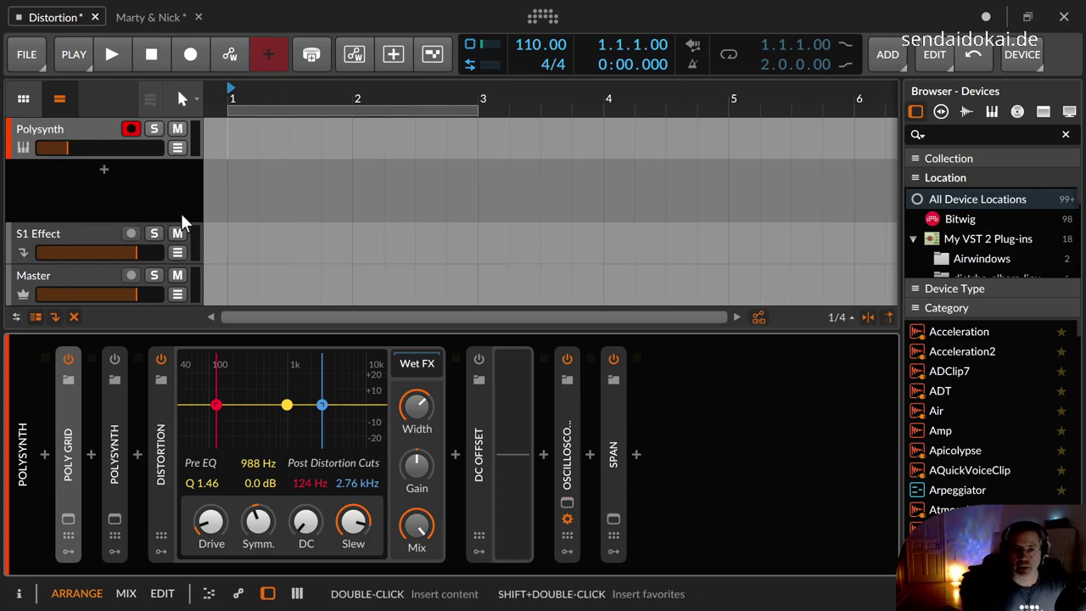
Raise the Polysynth track's volume to about −2.4 dB, and increase the Distortion's drive with its slew kept low.
left_click_drag(63, 148, 118, 148)
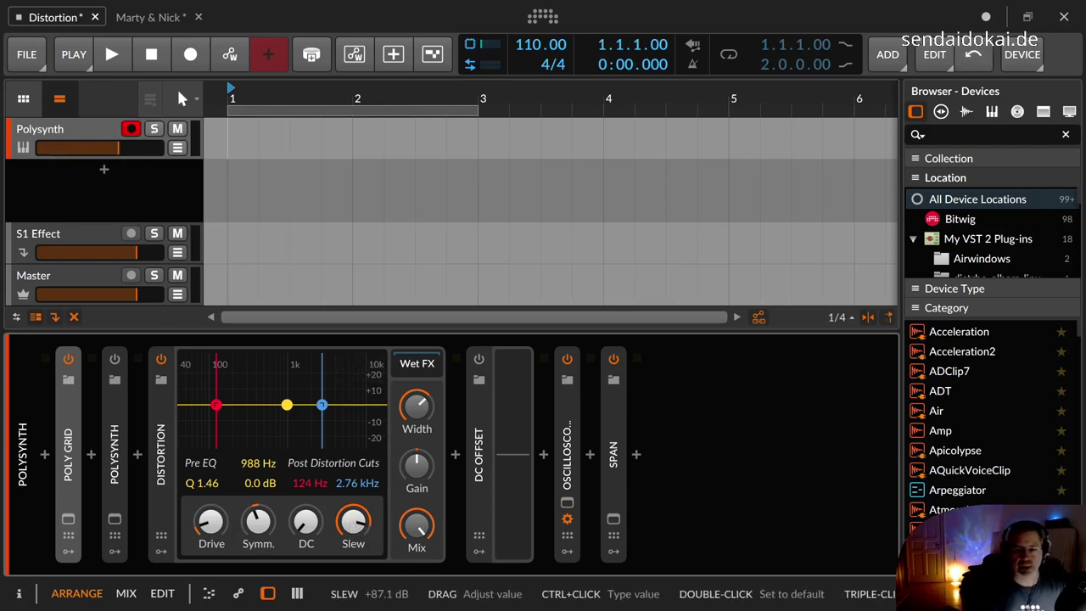
left_click_drag(353, 522, 353, 563)
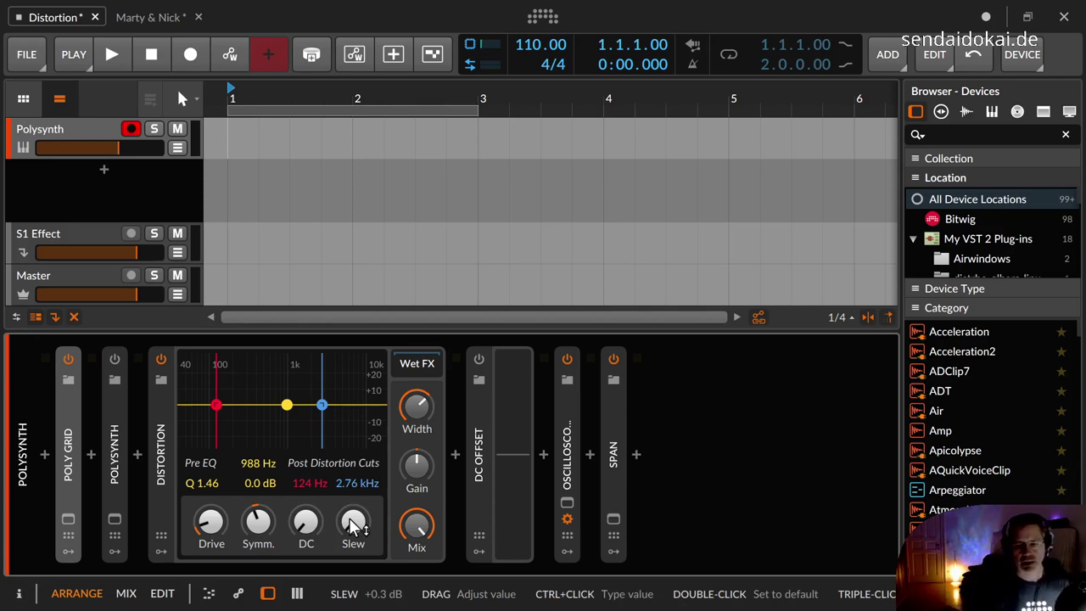
left_click_drag(353, 526, 353, 522)
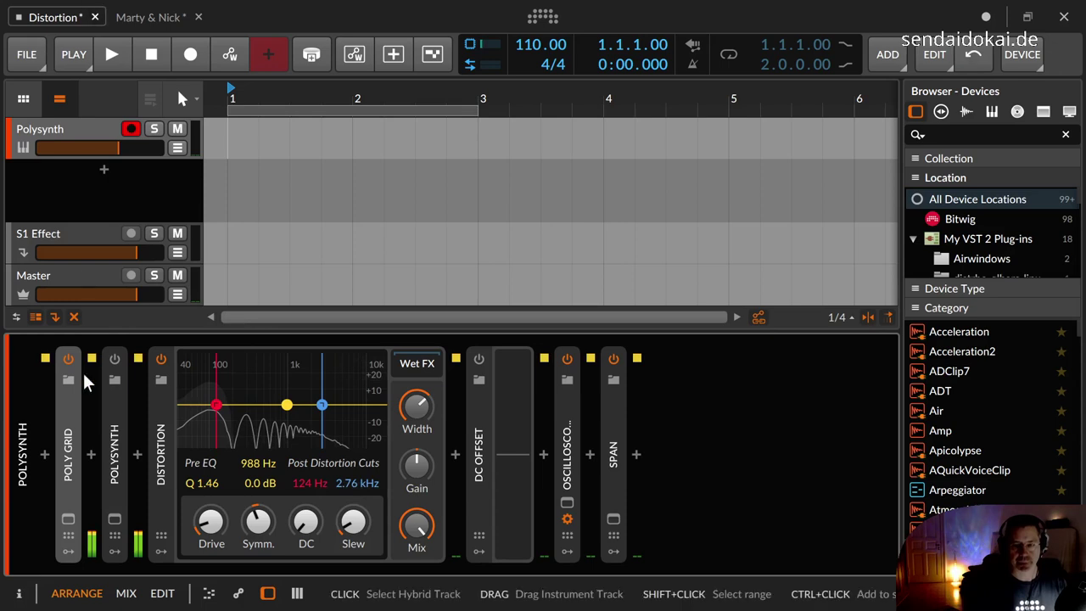
left_click_drag(211, 530, 210, 520)
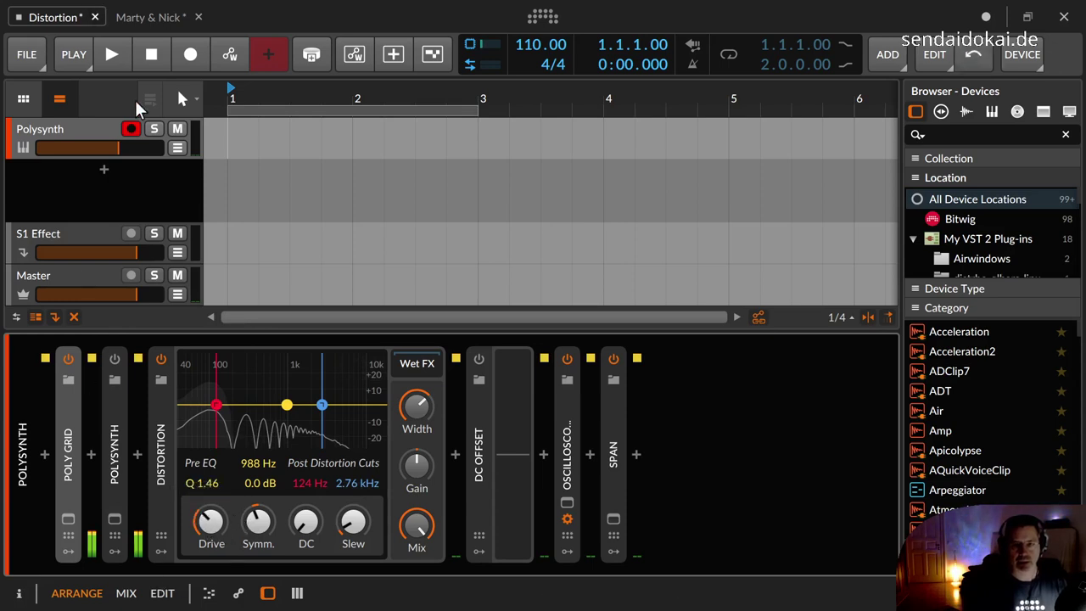
left_click_drag(117, 145, 127, 145)
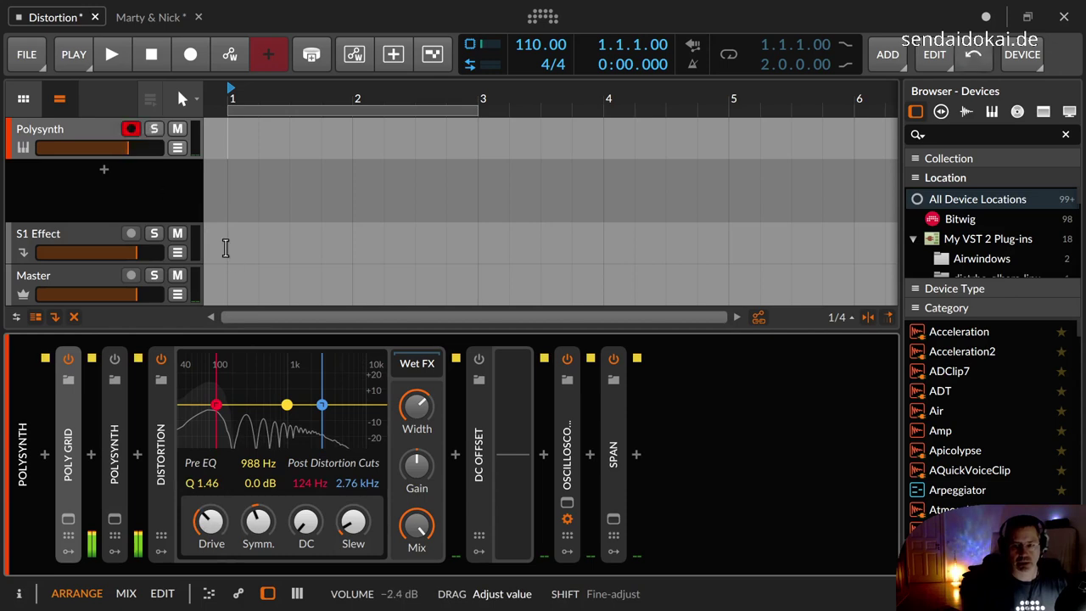
Try the Distortion's slew at about +27.7 dB and higher, and swap the sound source from Poly Grid to Polysynth.
left_click_drag(356, 537, 357, 526)
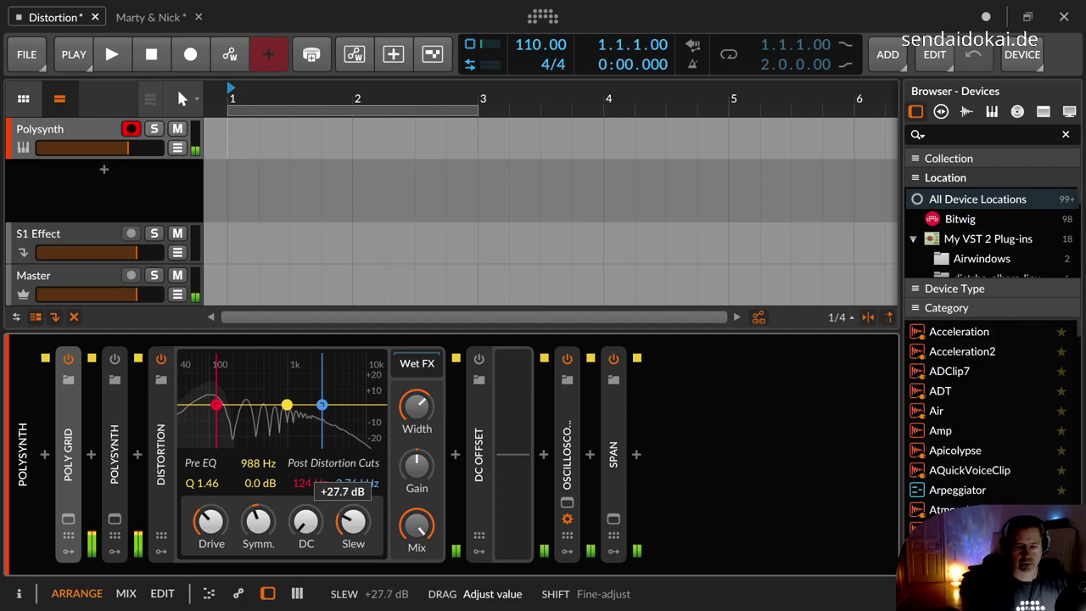
left_click_drag(356, 521, 356, 504)
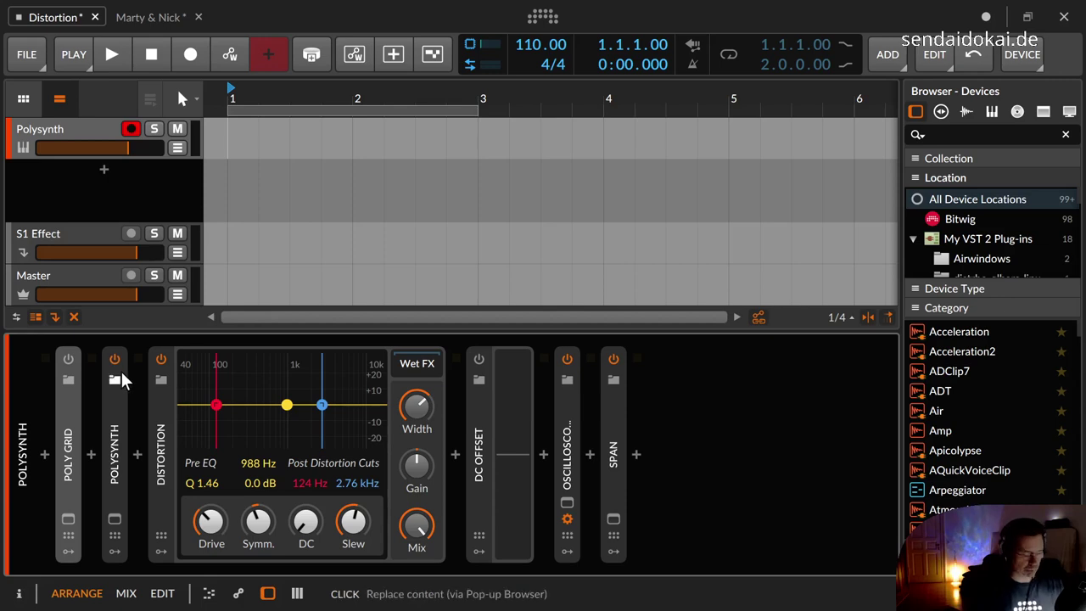
mouse_move(353, 522)
left_mouse_down()
mouse_move(353, 544)
mouse_move(353, 507)
mouse_move(352, 543)
left_mouse_up()
Open SPAN clear of the Distortion's knobs, and sweep the slew from 0.0 dB through about +63.8 dB to near maximum.
left_click(614, 519)
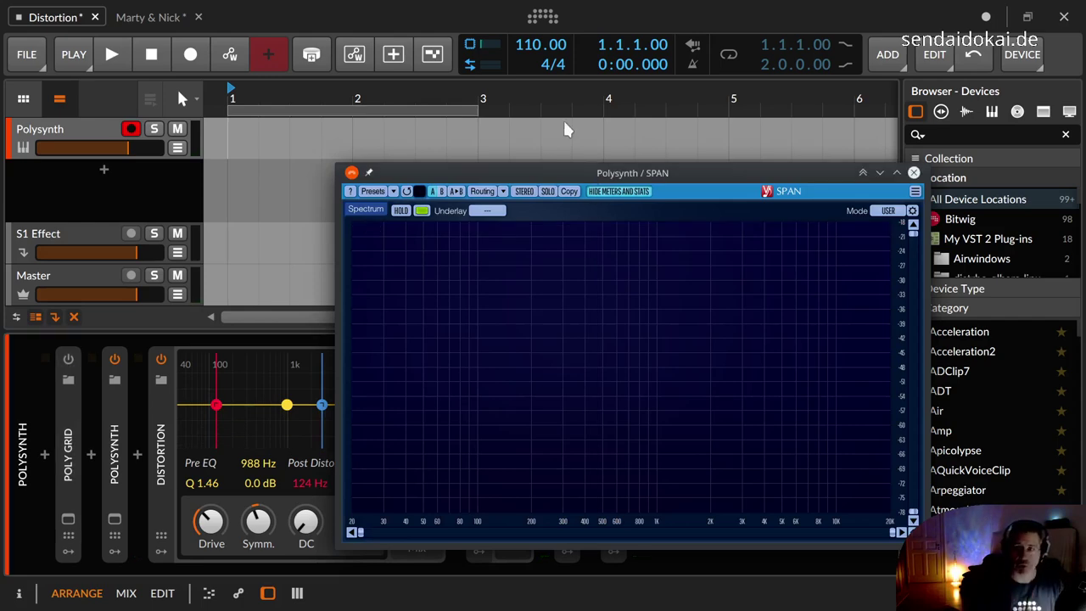
left_click_drag(577, 170, 662, 16)
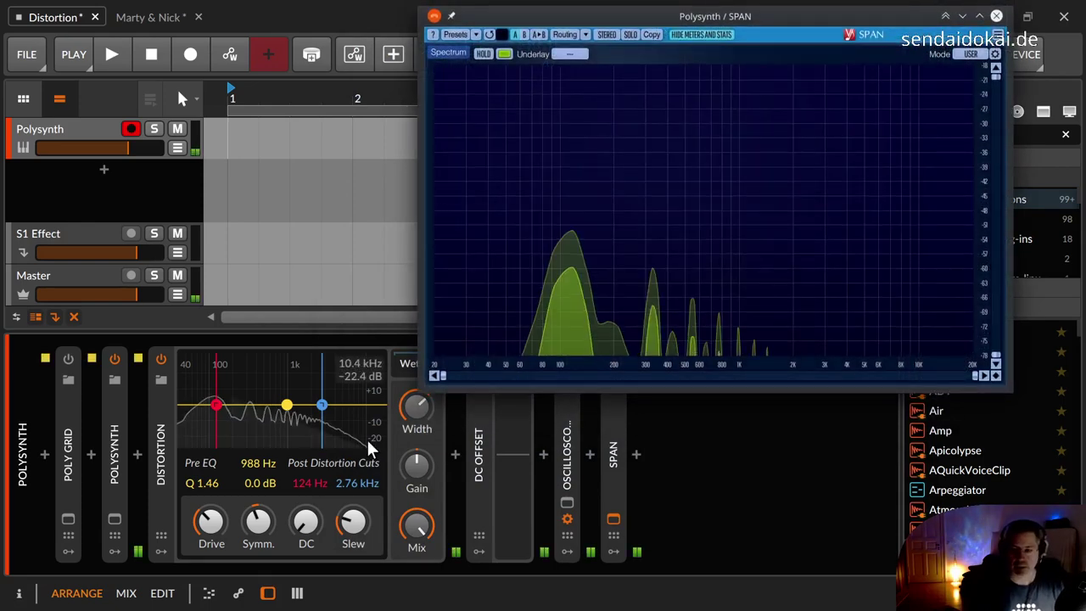
double_click(353, 522)
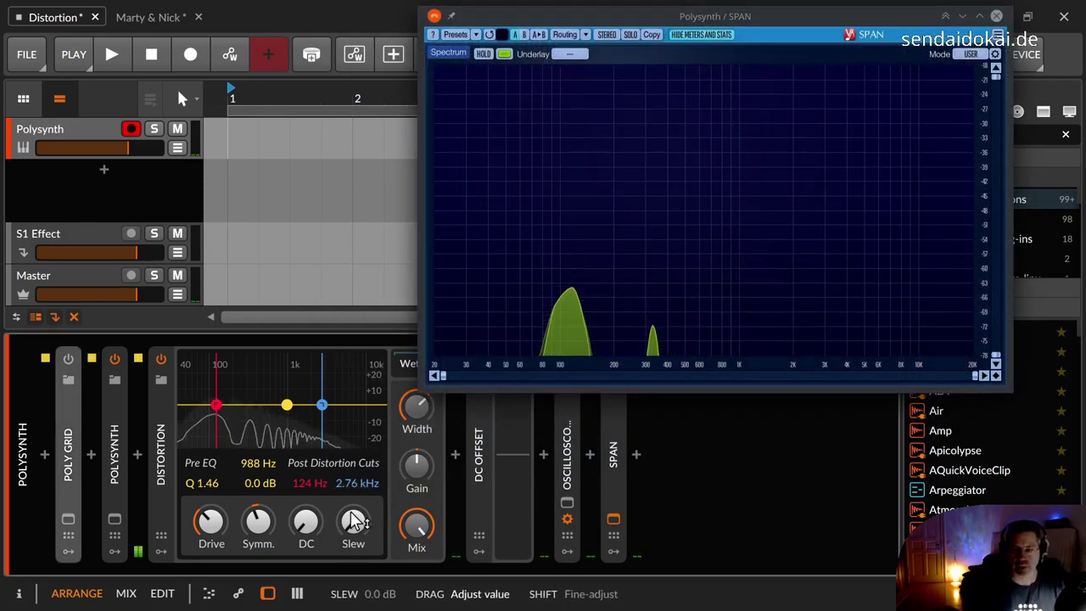
left_click_drag(353, 522, 353, 417)
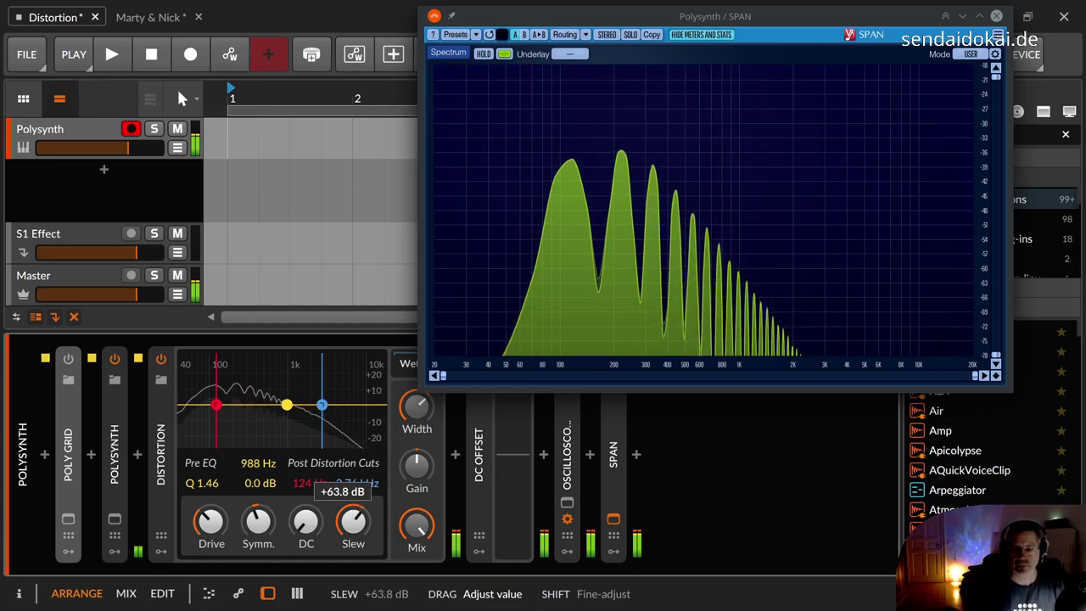
left_click_drag(351, 524, 351, 523)
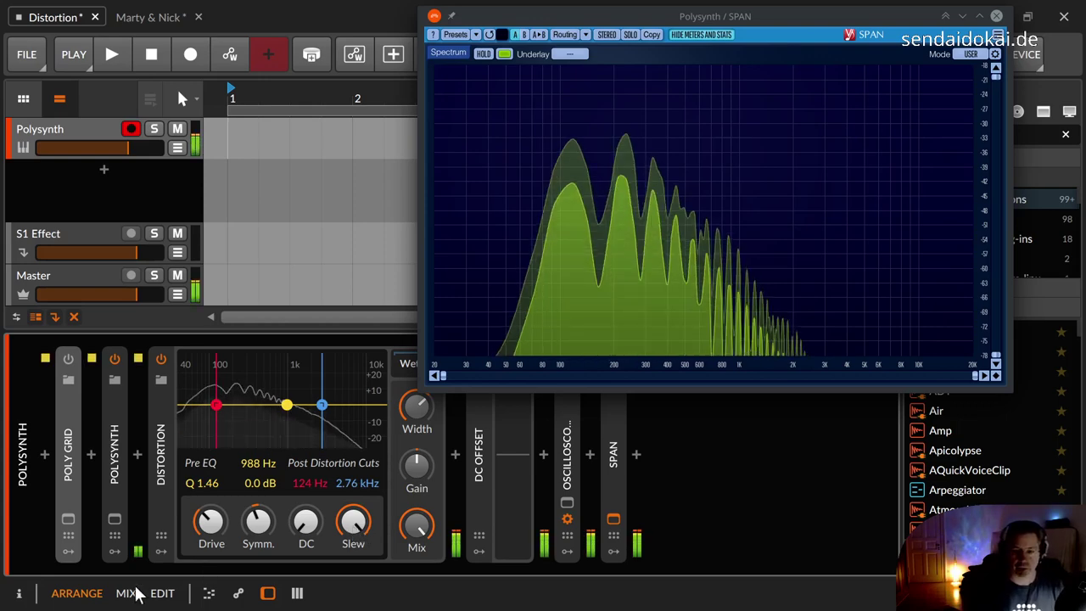
Expand Polysynth to raise its filter cutoff and set oscillator 1's unison to 14 voices, and collapse the device.
left_click(118, 492)
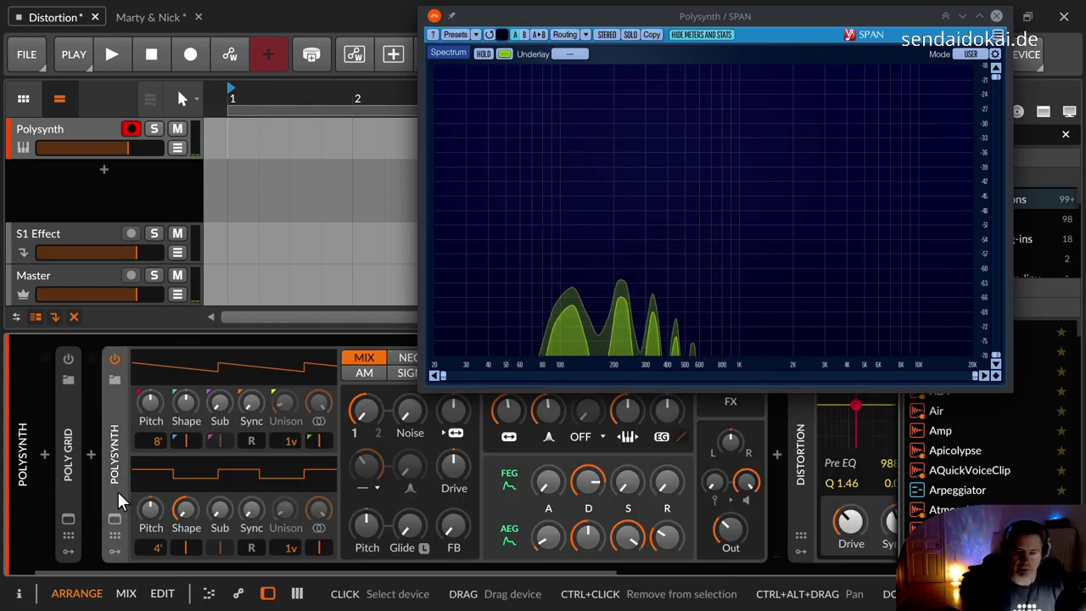
left_click_drag(546, 421, 507, 383)
mouse_move(286, 447)
left_mouse_down()
mouse_move(286, 428)
mouse_move(288, 448)
left_mouse_up()
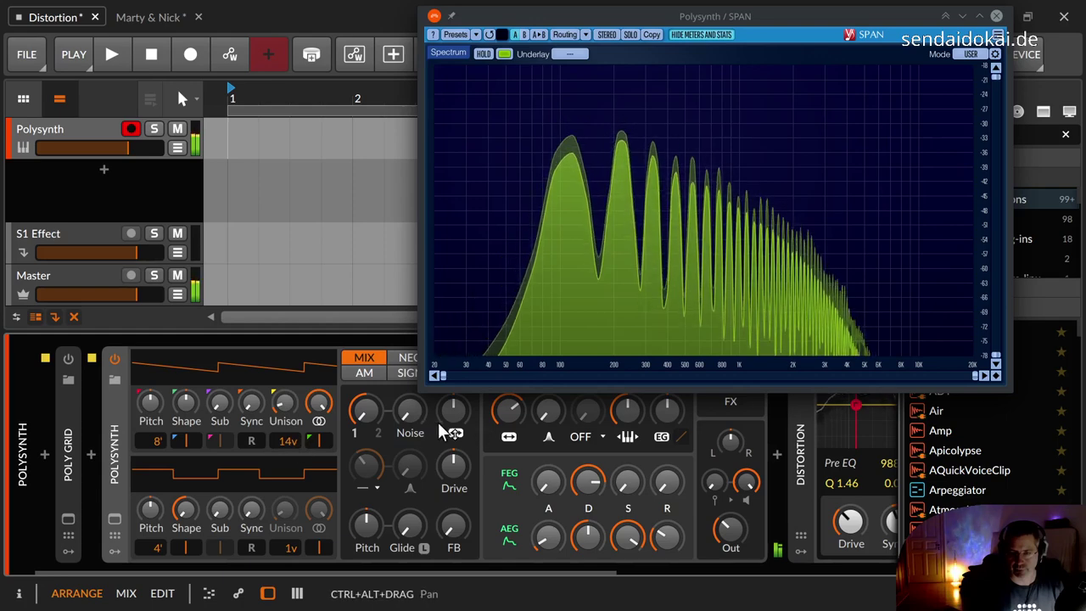
left_click_drag(452, 416, 453, 414)
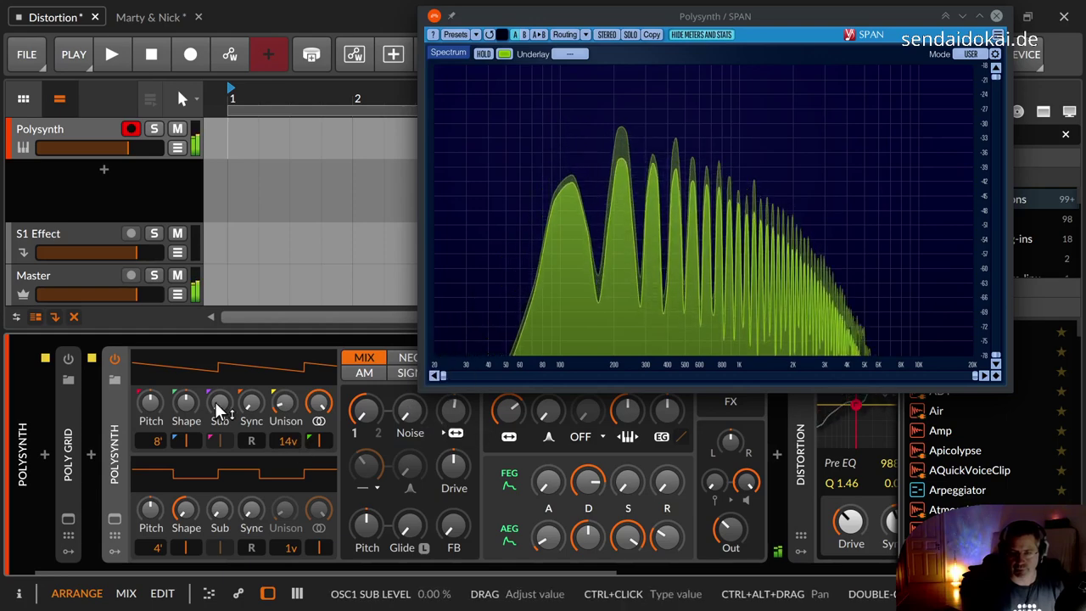
double_click(111, 447)
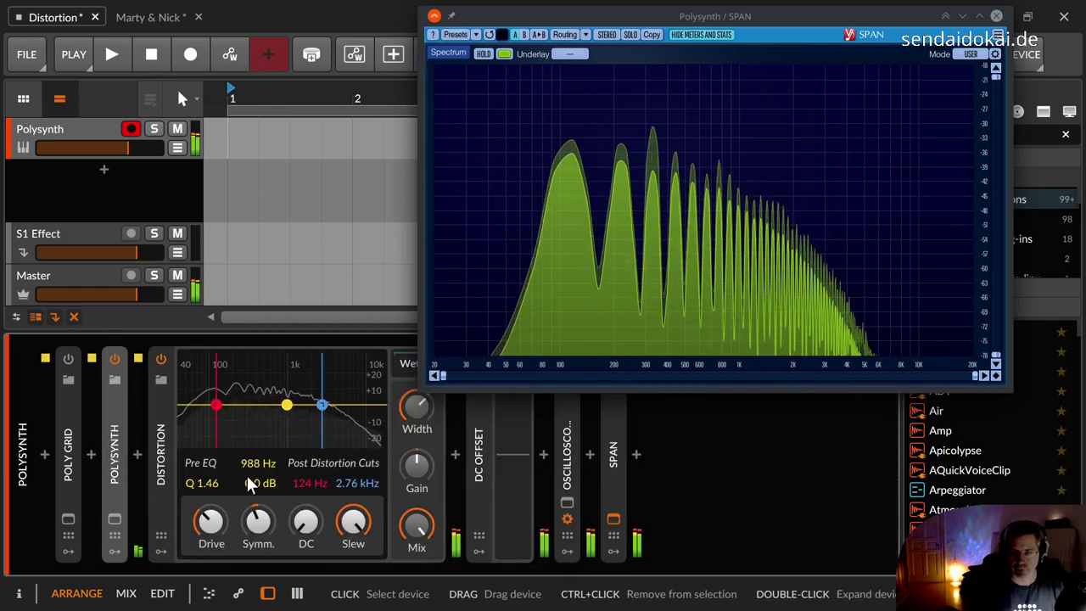
Lower the Distortion's slew through about +40.1 dB while watching the spectrum, and close SPAN.
left_click_drag(356, 527, 356, 570)
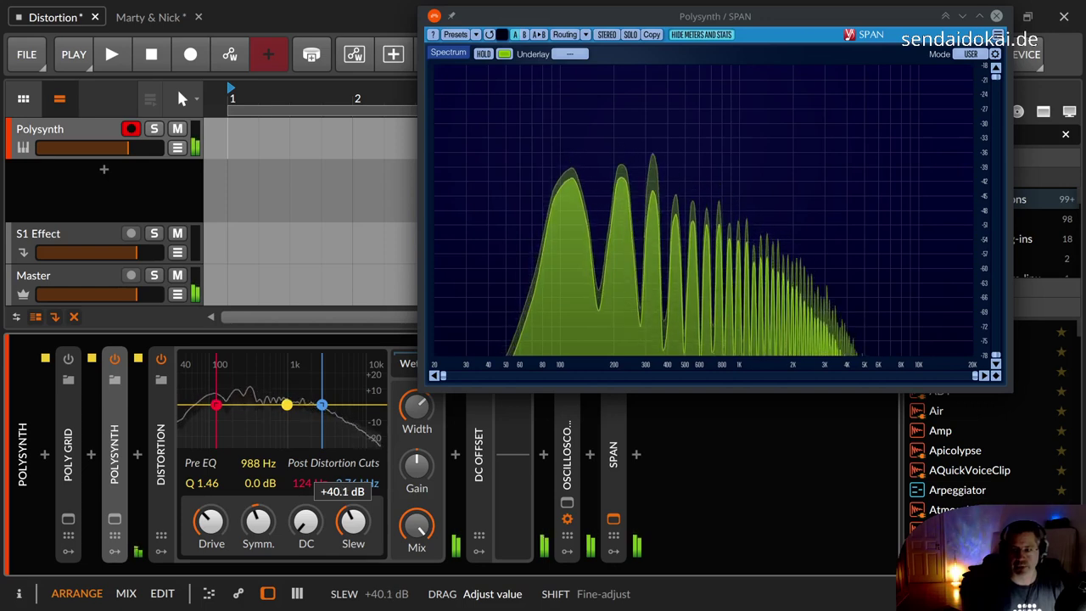
mouse_move(353, 522)
left_mouse_down()
mouse_move(352, 554)
mouse_move(352, 523)
left_mouse_up()
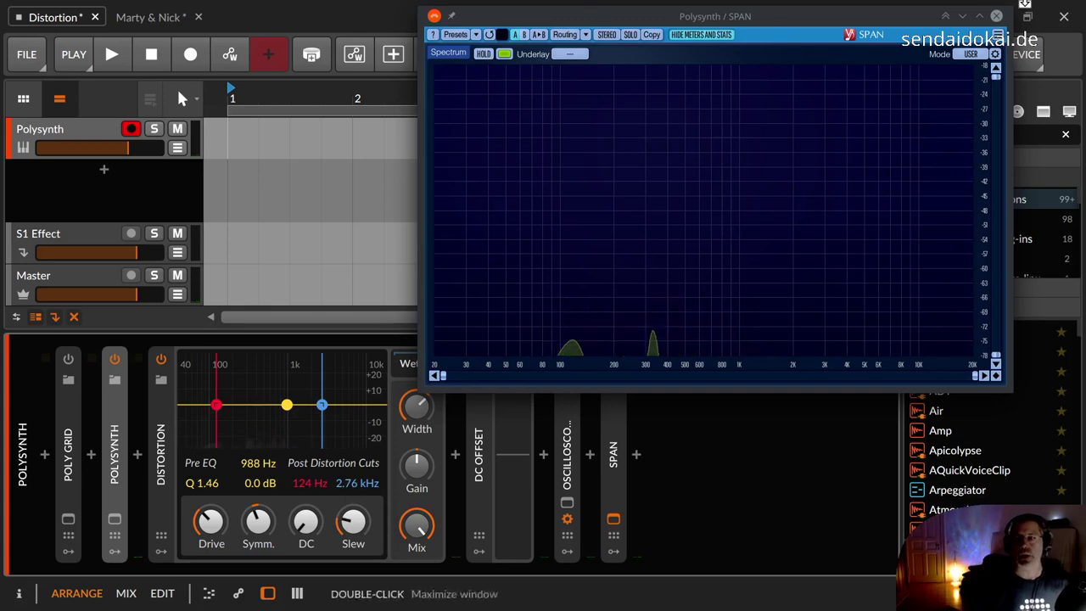
left_click(996, 16)
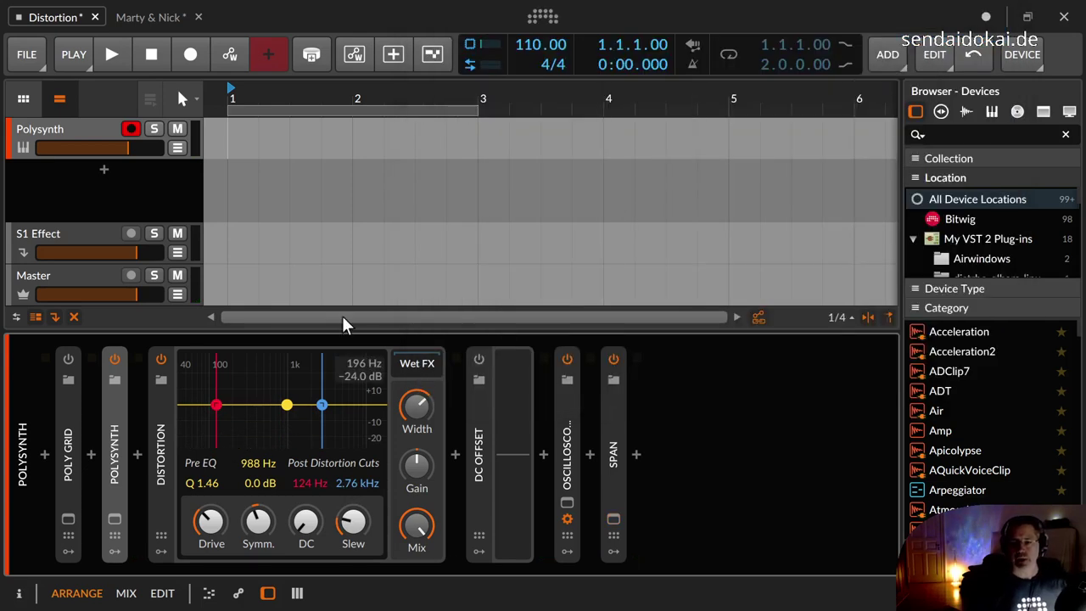
Show the Distortion's Wet FX chain, and try its width and gain, including a gain of −4.5 dB.
left_click(396, 360)
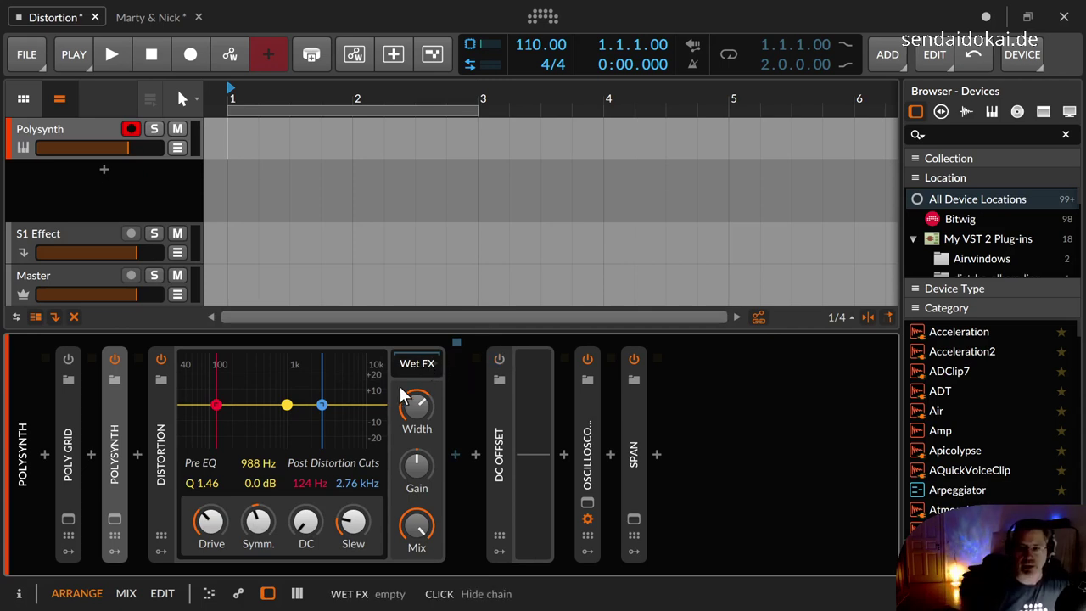
left_click_drag(414, 404, 418, 500)
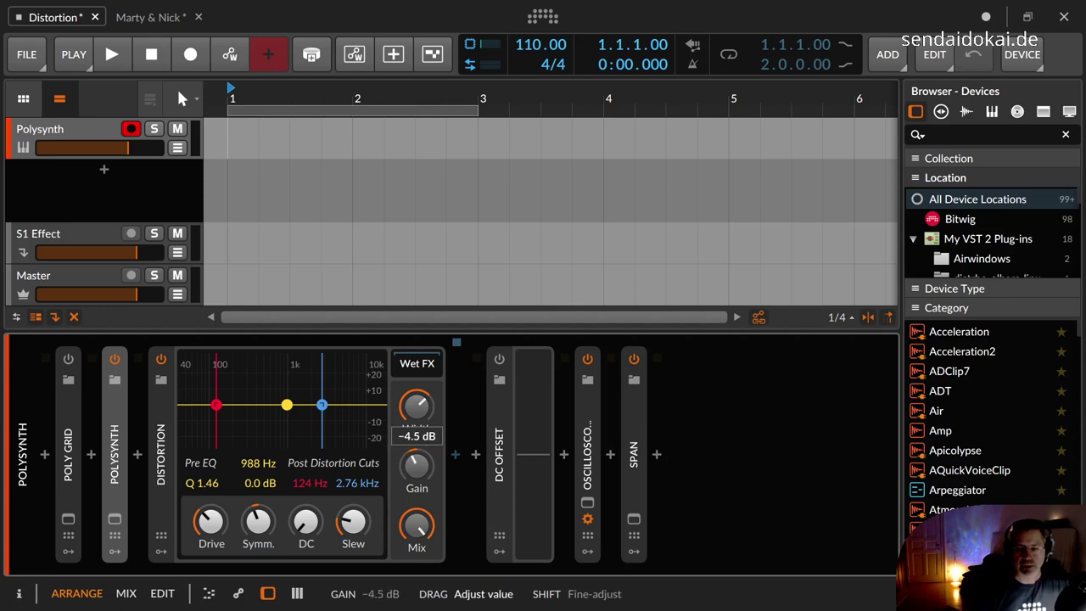
mouse_move(416, 465)
left_mouse_down()
mouse_move(416, 526)
mouse_move(416, 449)
mouse_move(417, 468)
left_mouse_up()
Sweep the Distortion's mix between about 1% and 100%, and bring it down to about 21.4%.
left_click_drag(416, 526, 417, 603)
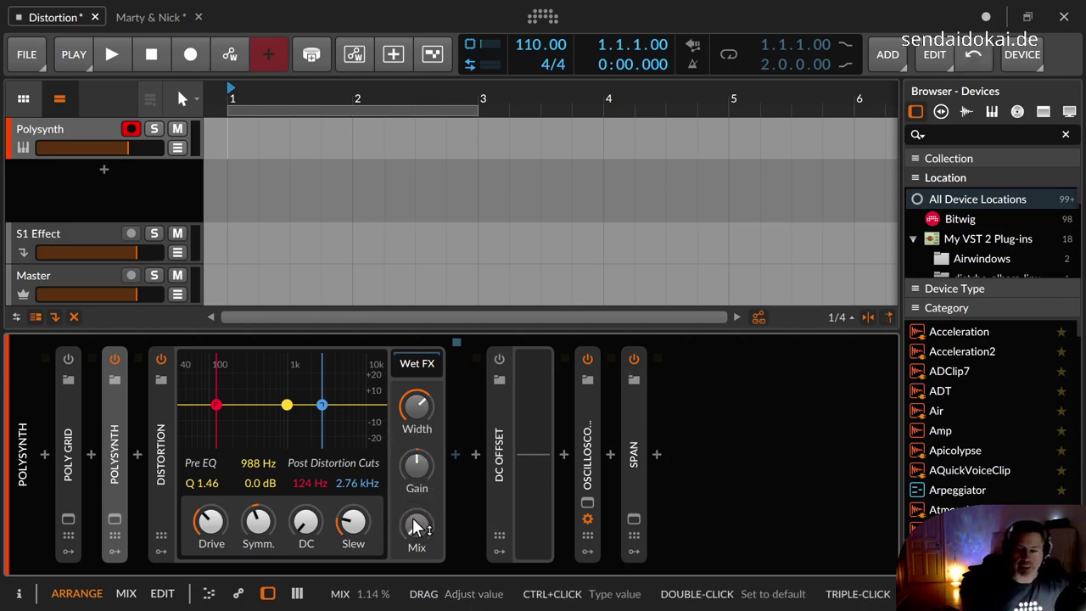
left_click_drag(417, 525, 417, 560)
left_click_drag(416, 524, 416, 492)
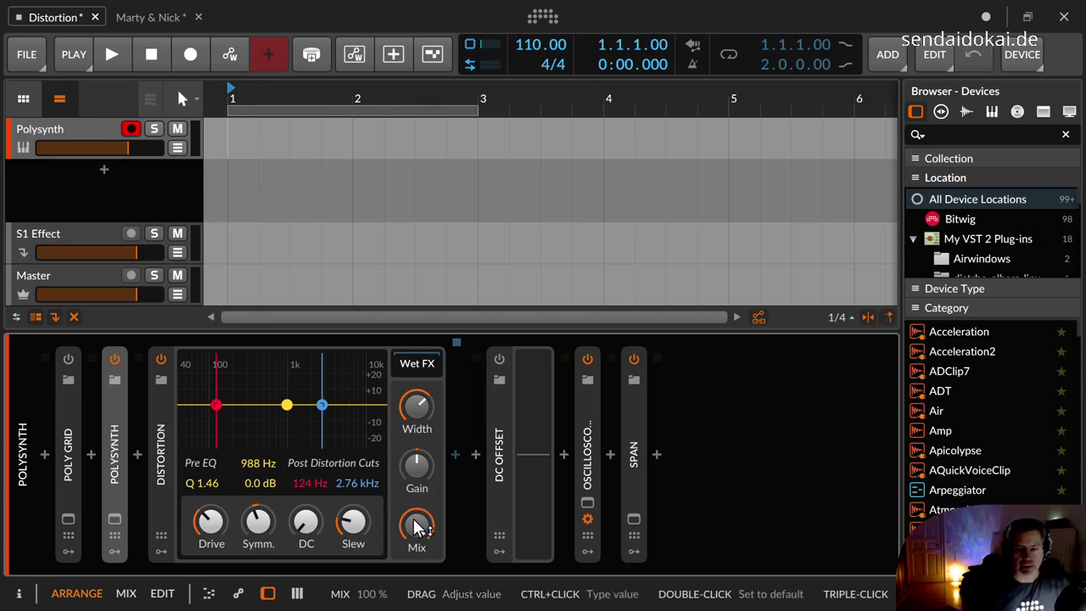
left_click_drag(417, 526, 417, 528)
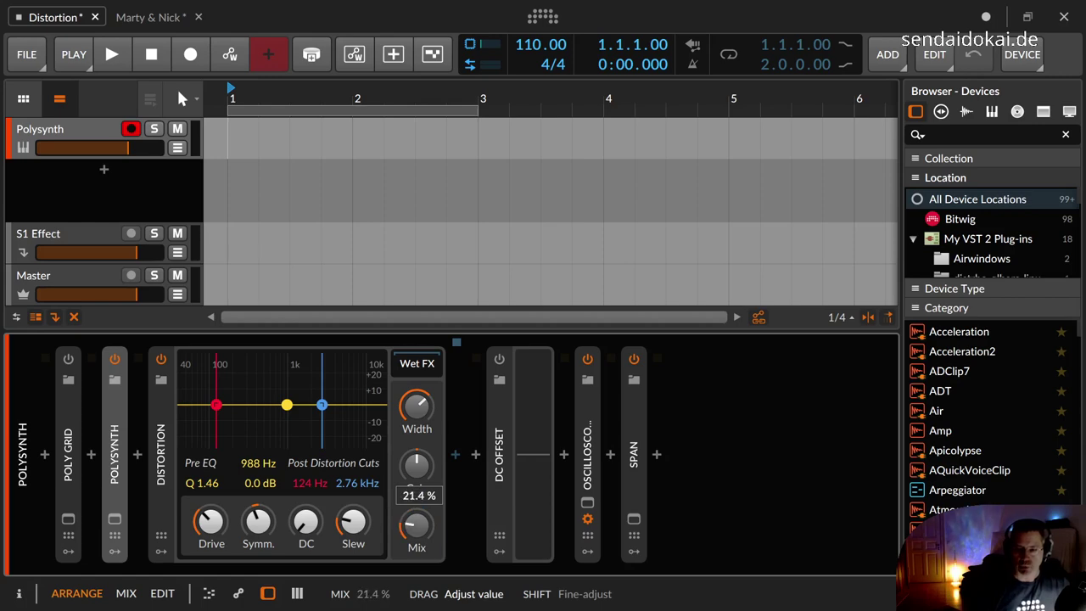
In the Marty & Nick project, enable the master track's Distortion with bell gain at 0.0 dB, drive at minimum and slew at +100 dB.
left_click(142, 18)
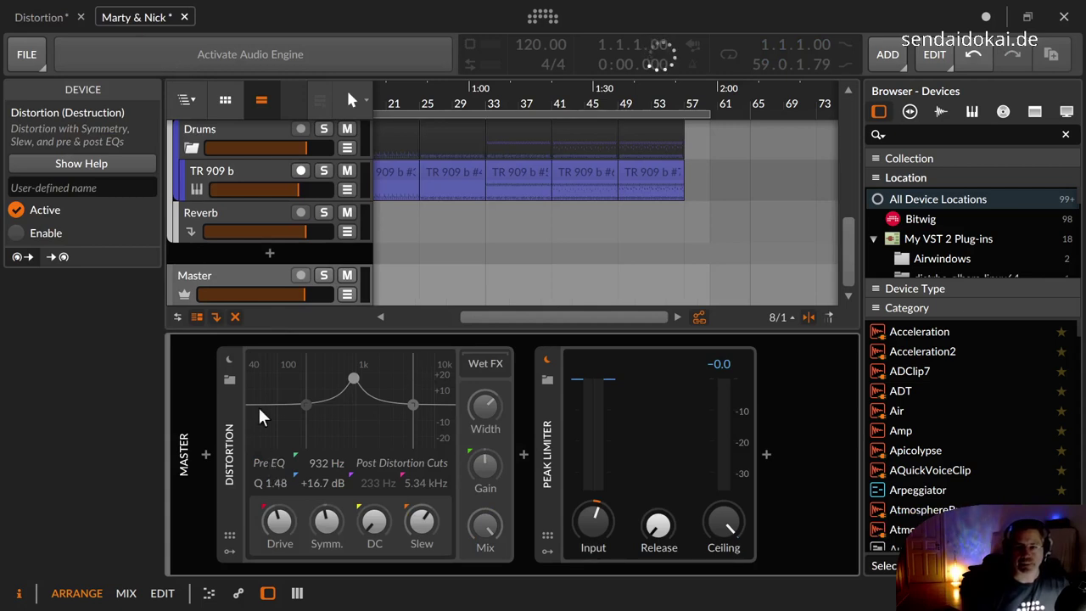
left_click(230, 358)
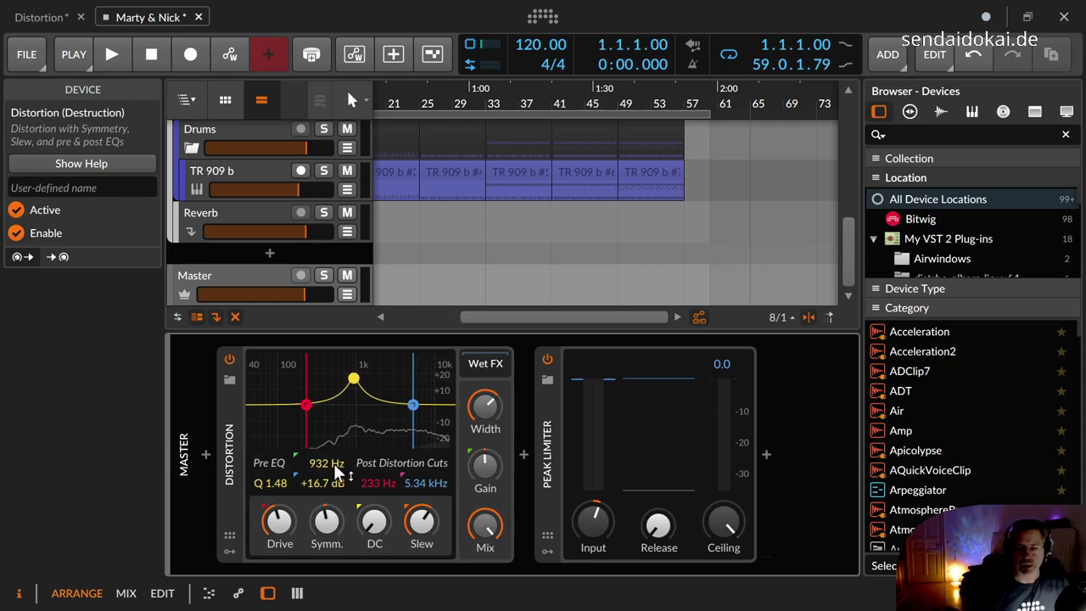
double_click(352, 379)
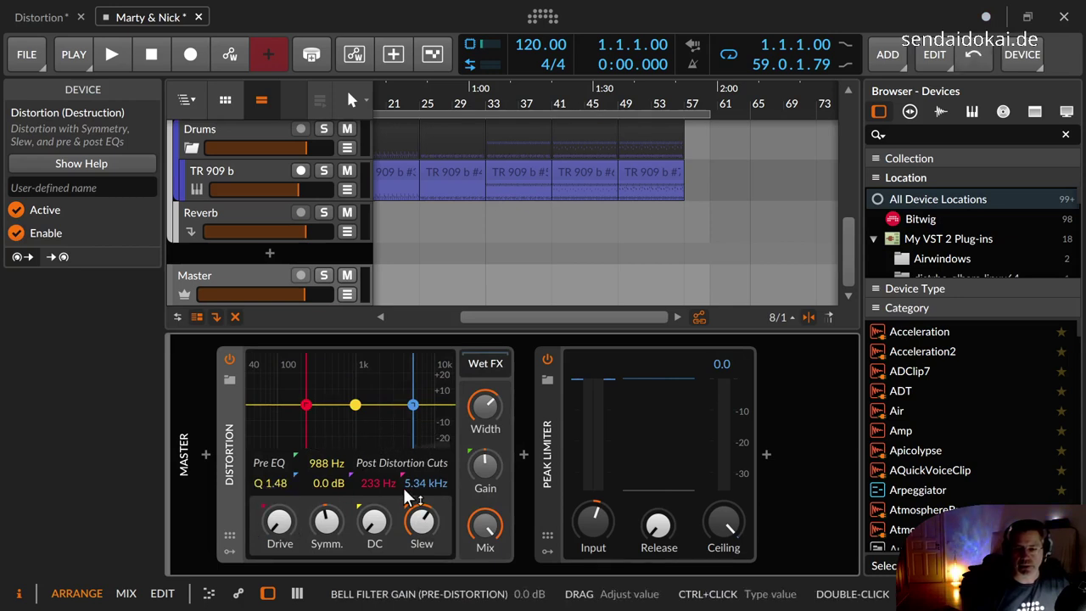
mouse_move(421, 528)
left_mouse_down()
mouse_move(422, 509)
mouse_move(419, 527)
left_mouse_up()
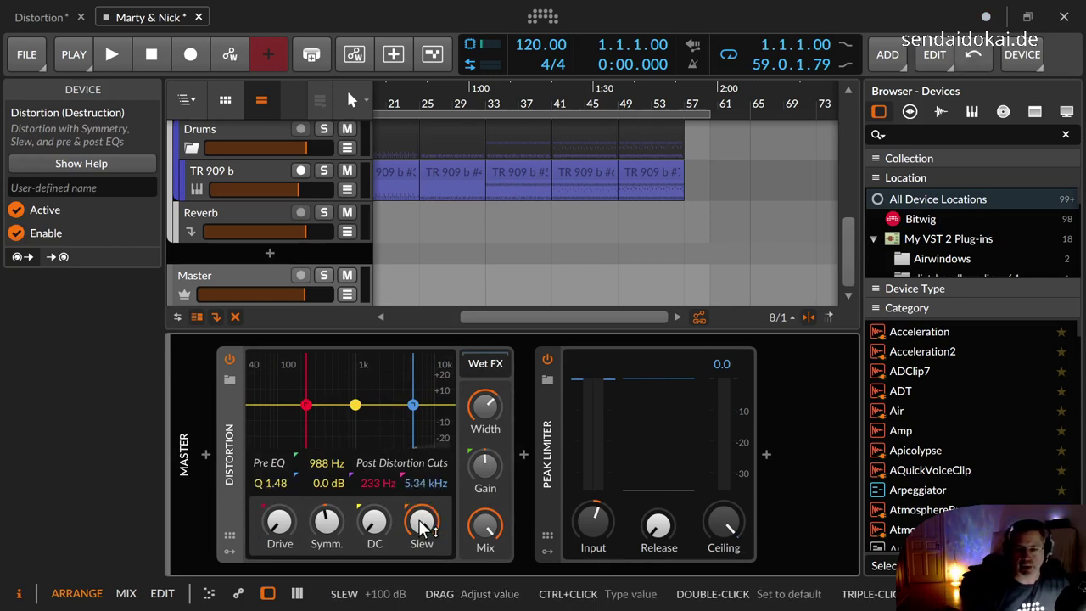
Play the song with the master track's Distortion bypassed, selecting the Master track and toggling the effect to compare the sound.
left_click(229, 359)
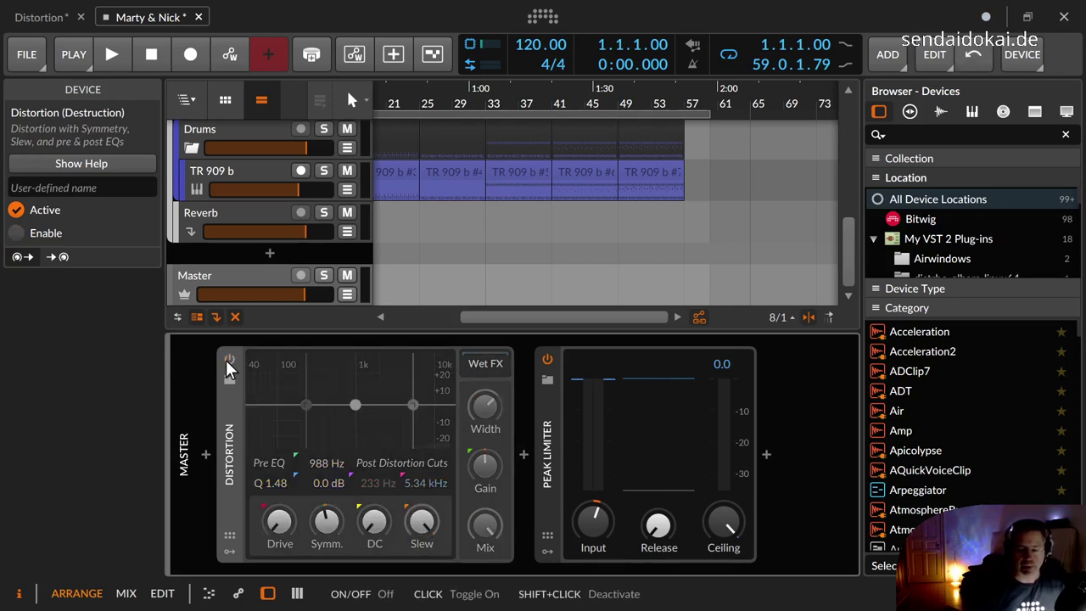
left_click(114, 57)
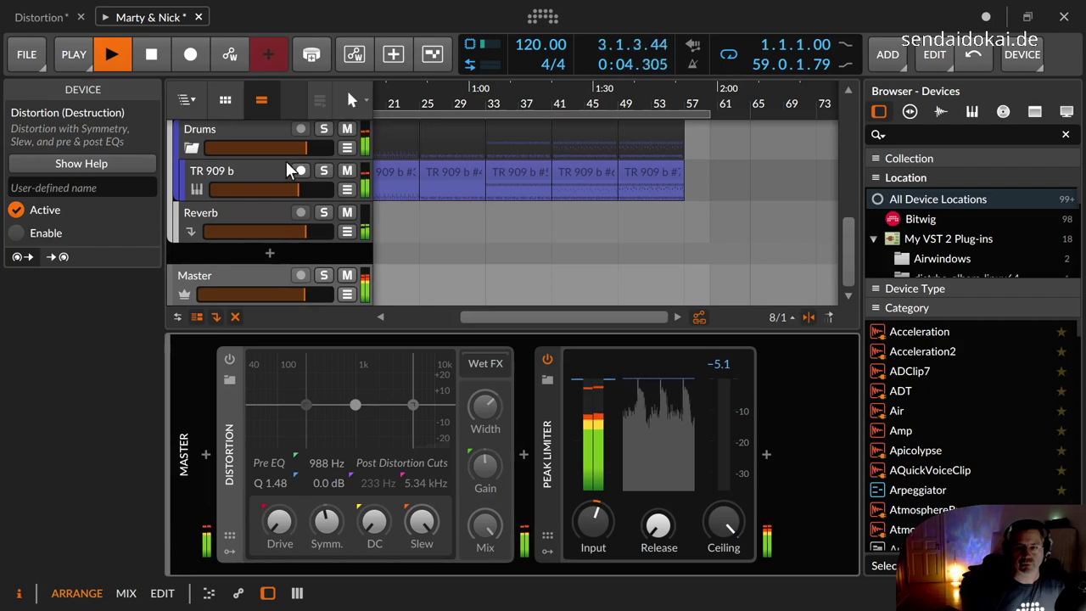
scroll(289, 172, "up", 5)
left_click_drag(303, 150, 294, 150)
scroll(265, 160, "down", 5)
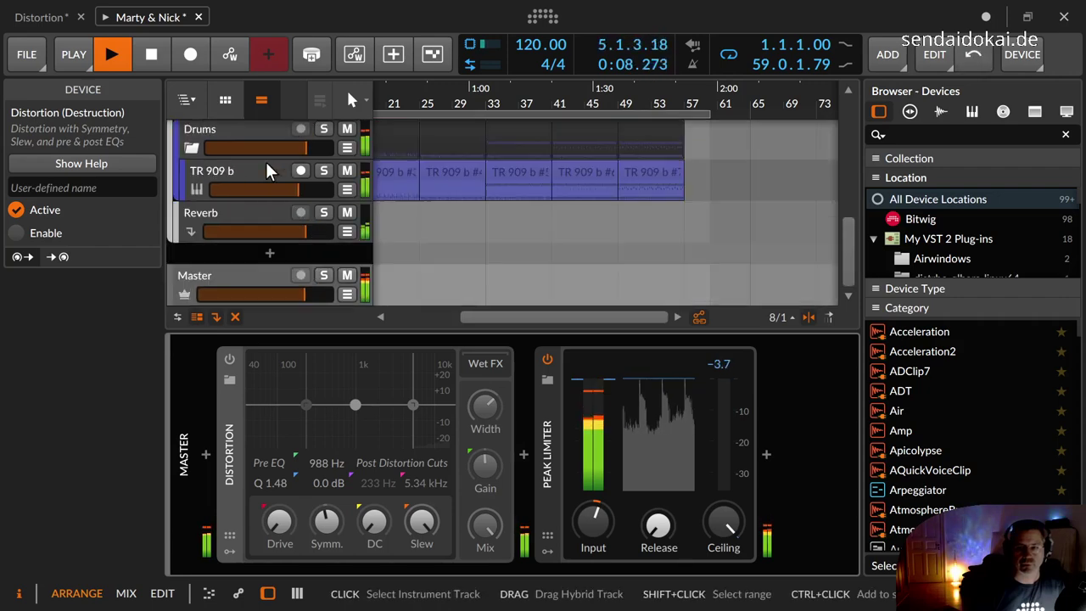
left_click(242, 273)
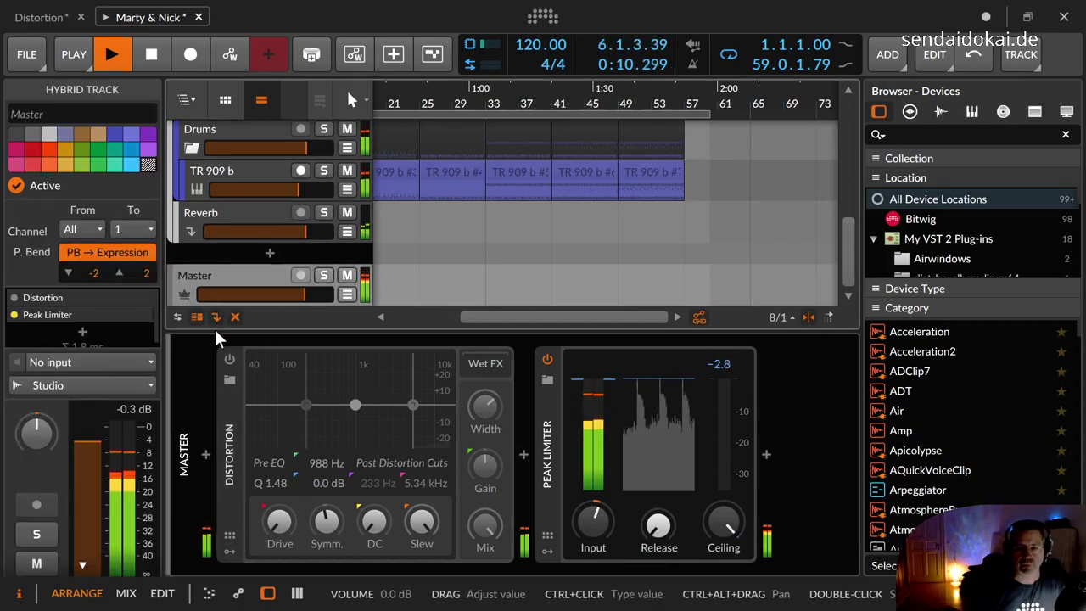
left_click(227, 359)
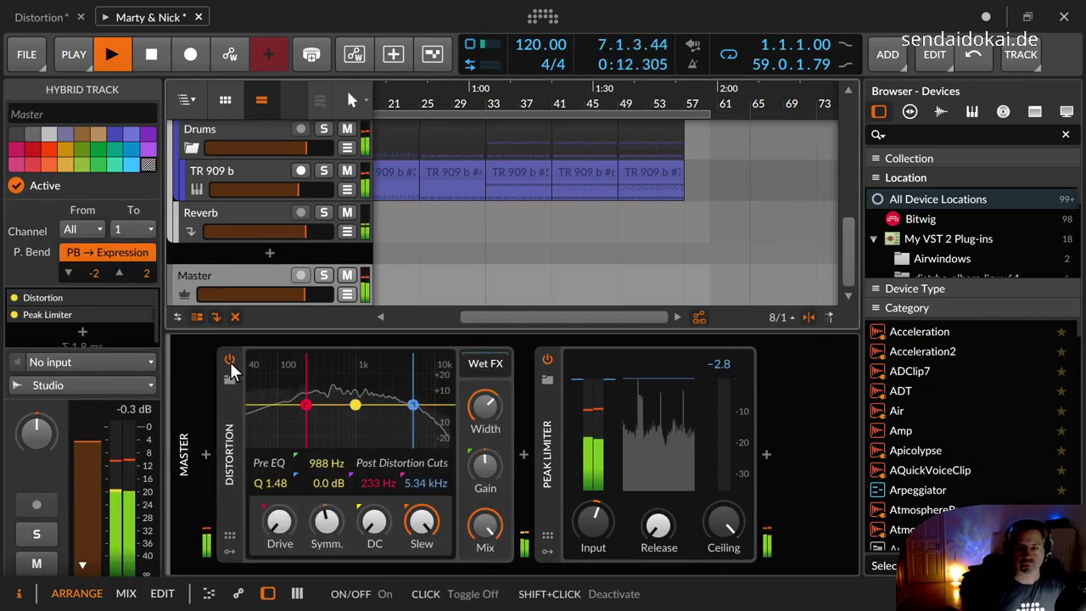
left_click(230, 360)
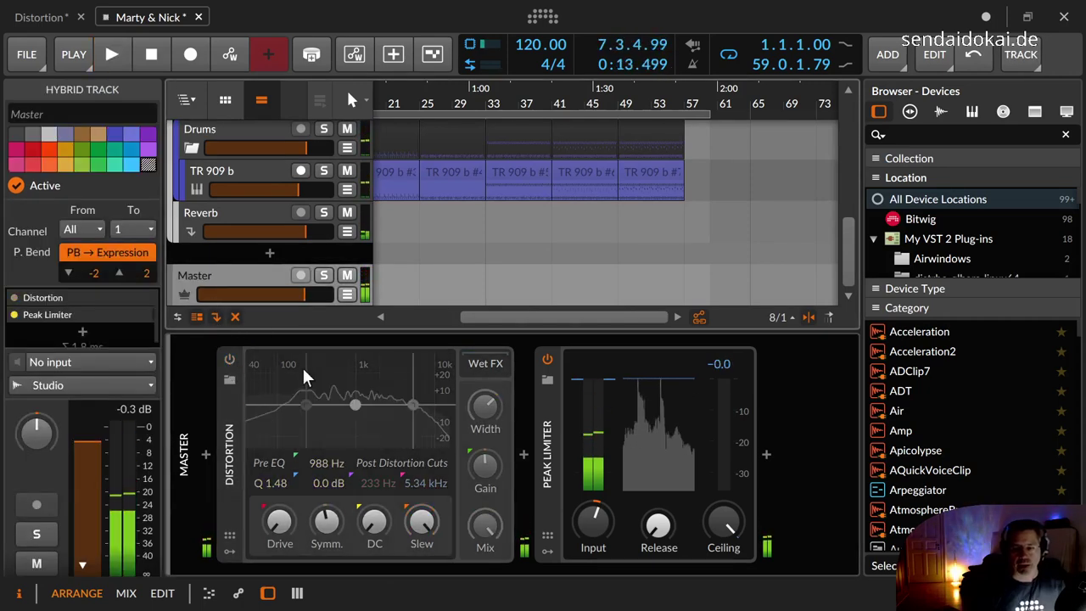
Enable the Distortion and widen its post-distortion cuts to 16.4 Hz low and 21.1 kHz high.
left_click(227, 360)
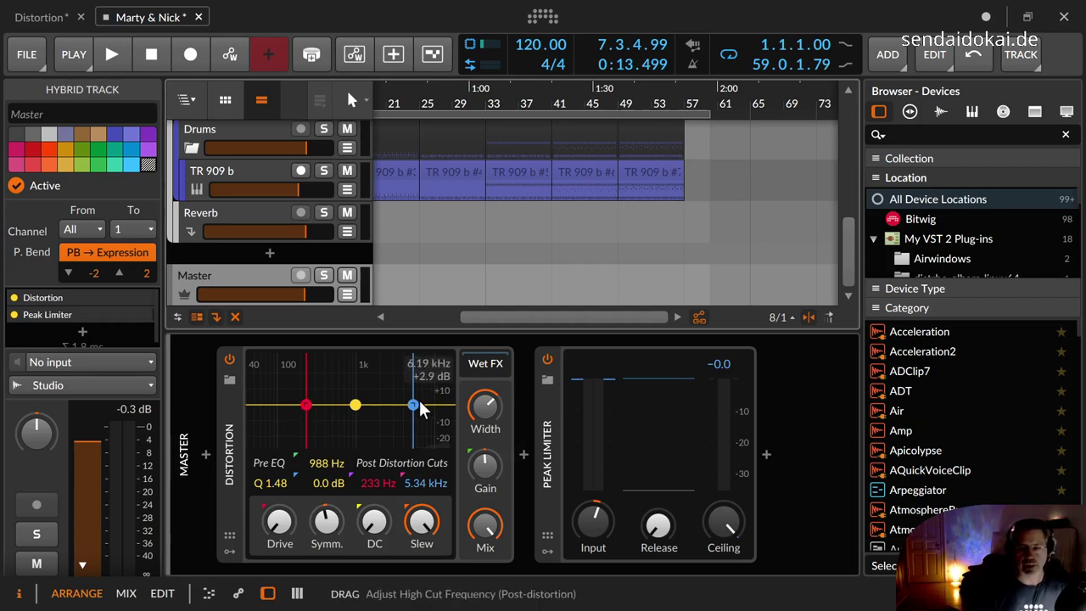
left_click_drag(308, 411, 202, 407)
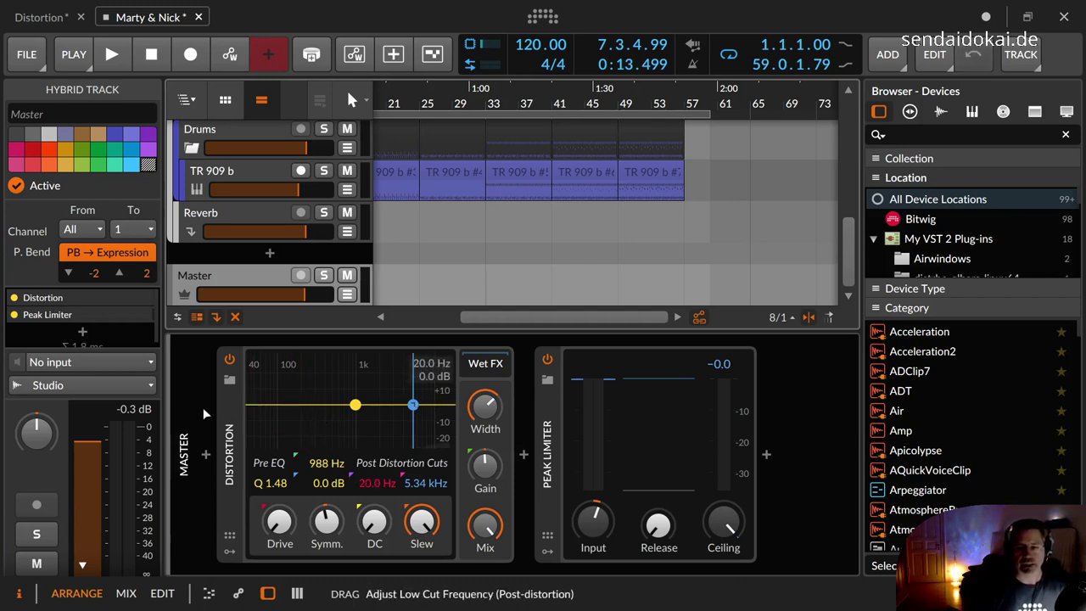
left_click_drag(414, 405, 478, 411)
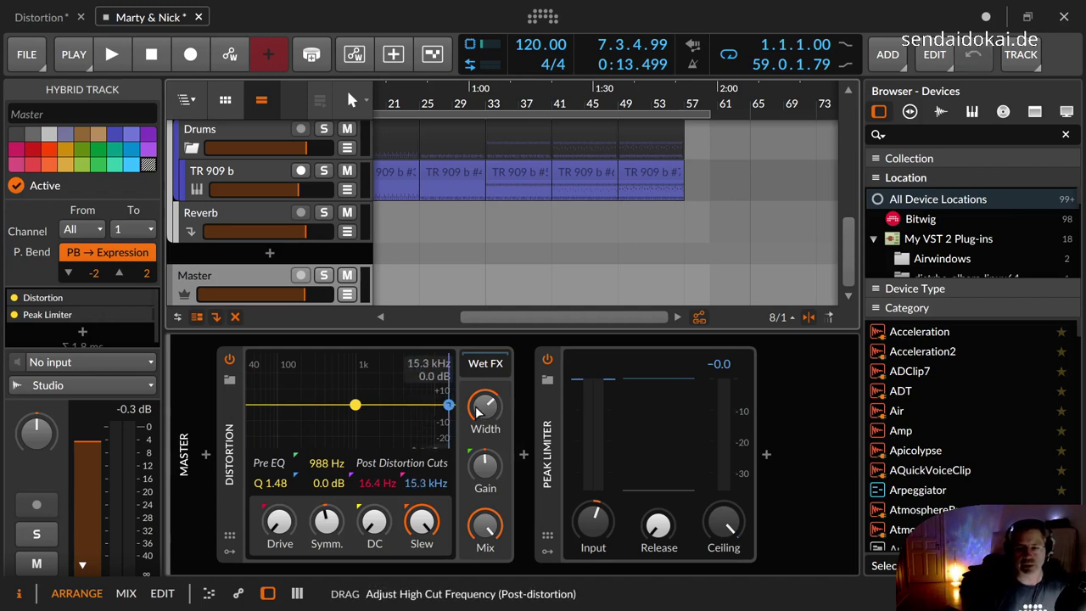
left_click(421, 522)
left_click(279, 521)
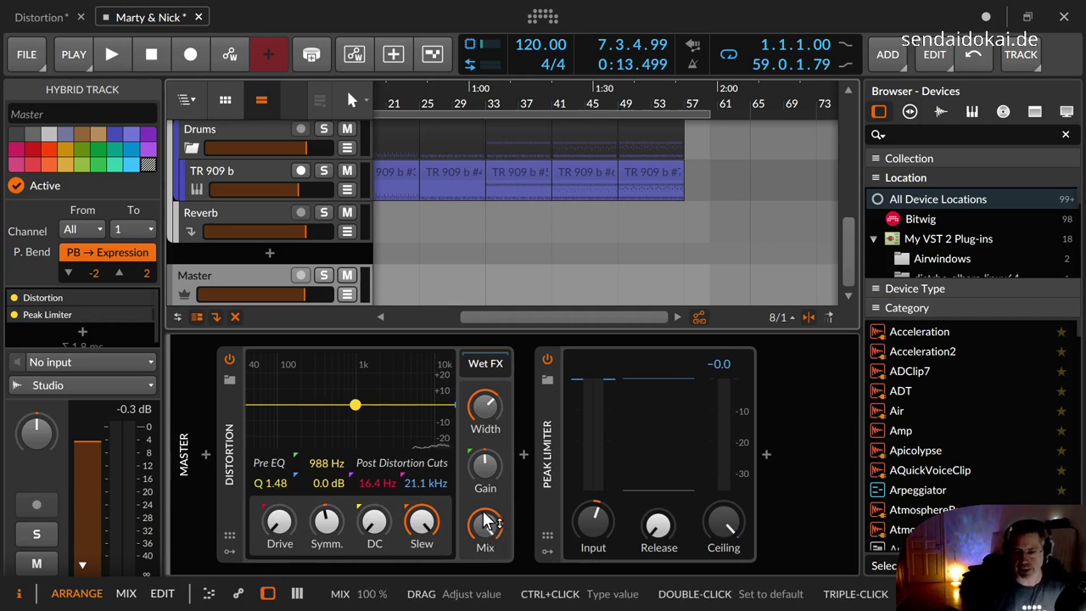
key("ctrl+z")
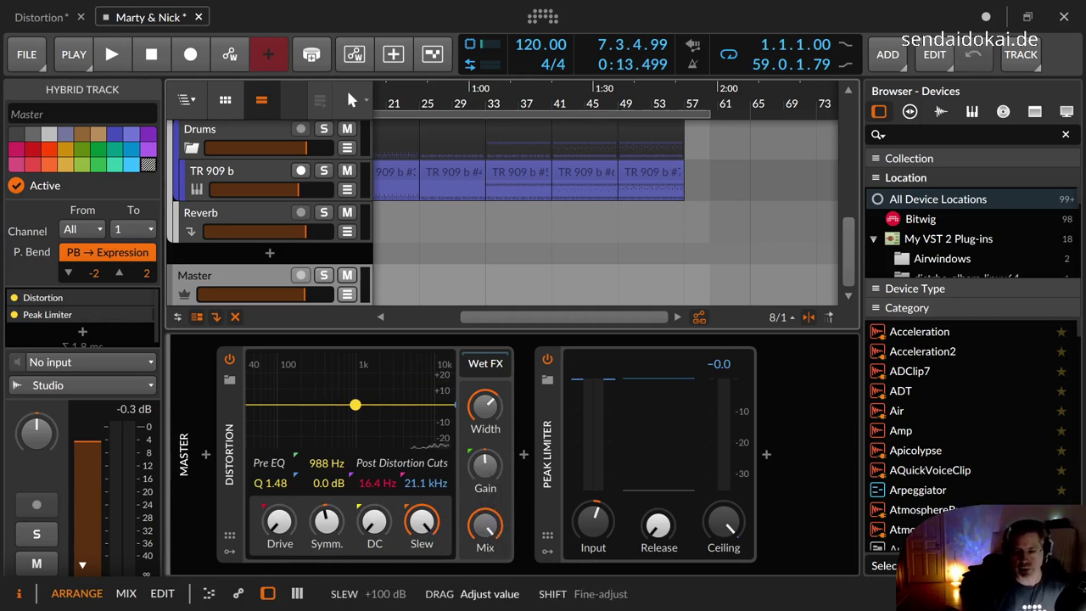
left_click_drag(421, 521, 422, 522)
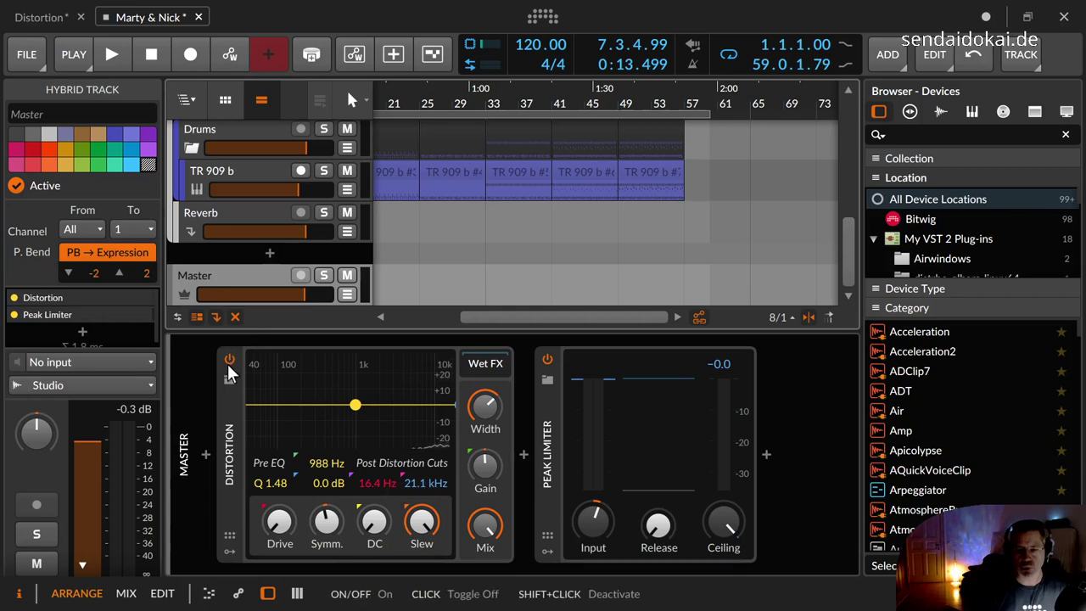
Play the song and compare it with the wide-open Distortion bypassed and enabled, leaving the device enabled.
left_click(229, 359)
key("space")
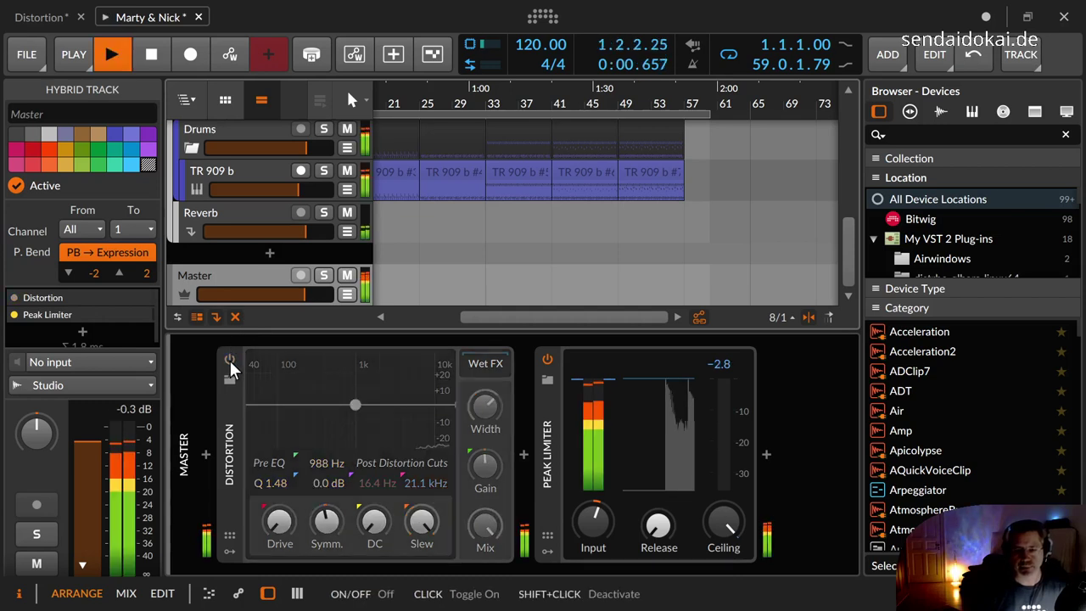
left_click(228, 360)
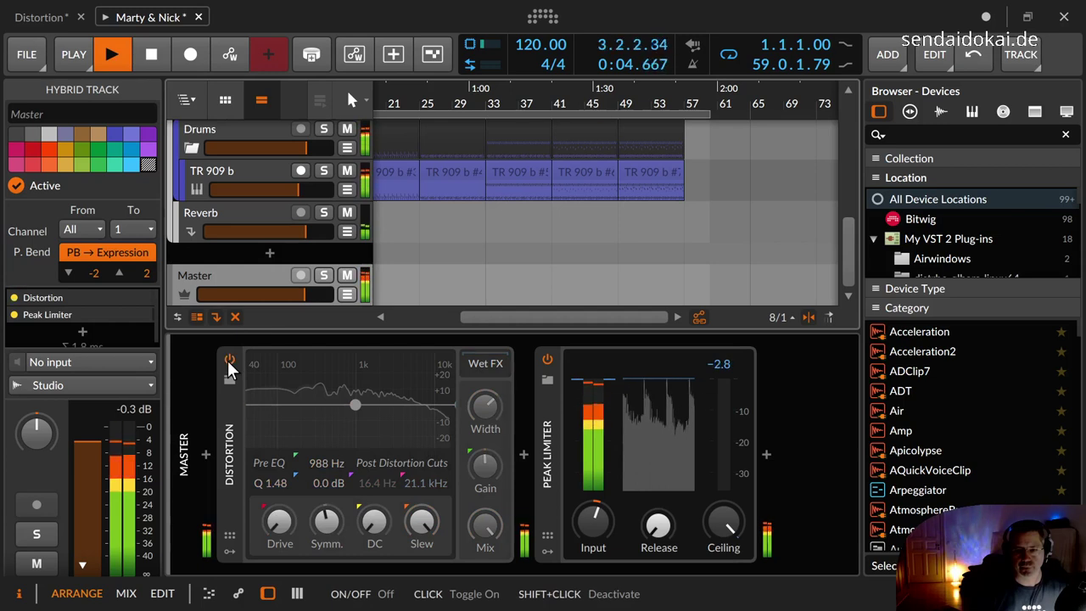
left_click(227, 360)
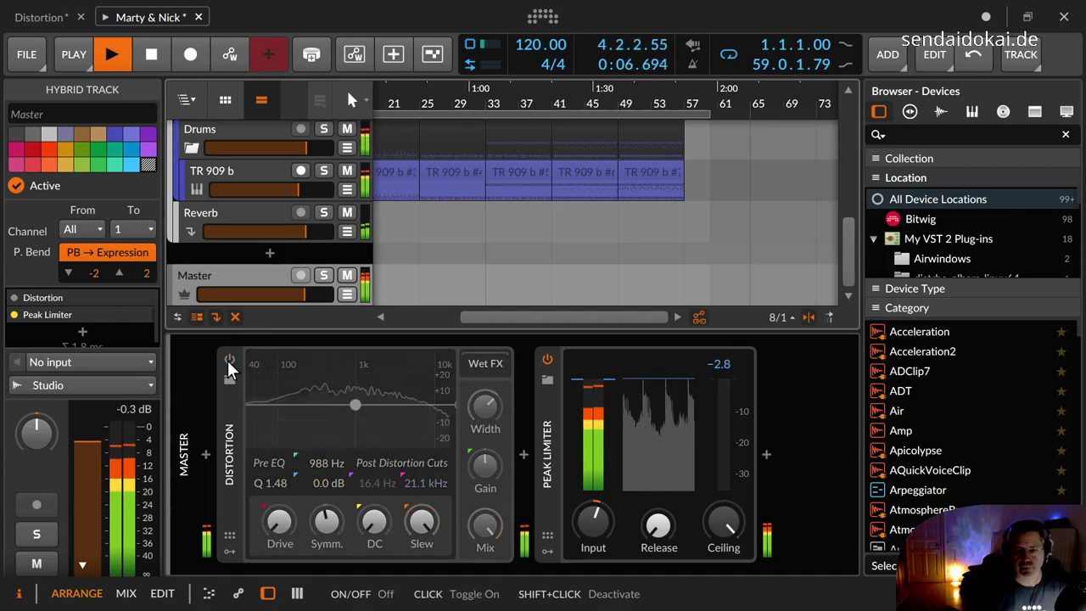
left_click(228, 361)
key("space")
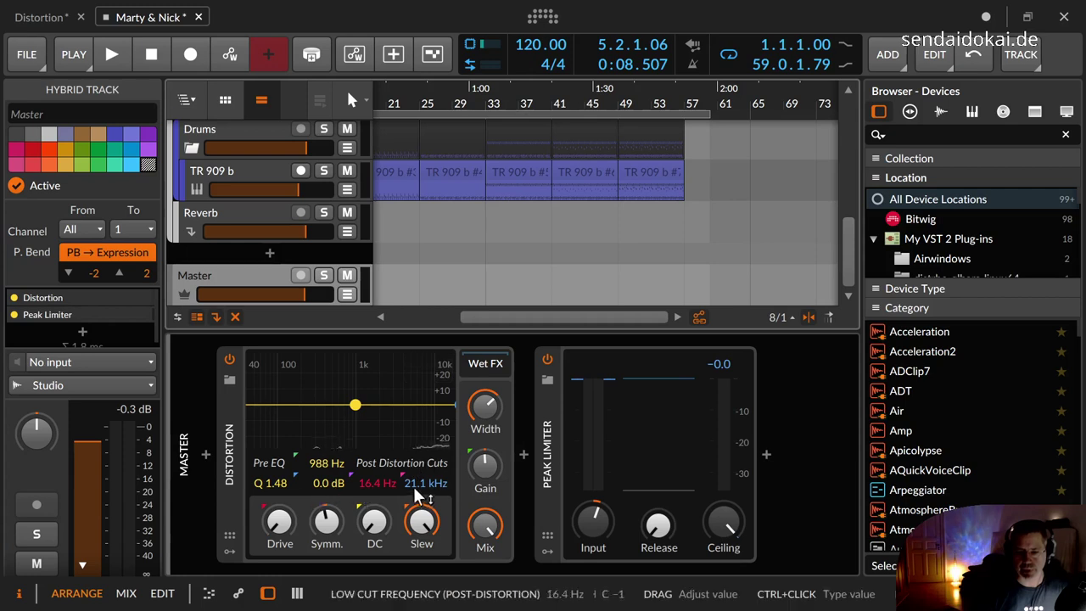
Set the Distortion's slew to 0.0 dB, and raise it through +9.1 dB to about +43 dB while the song plays.
right_click(371, 482)
left_click(357, 490)
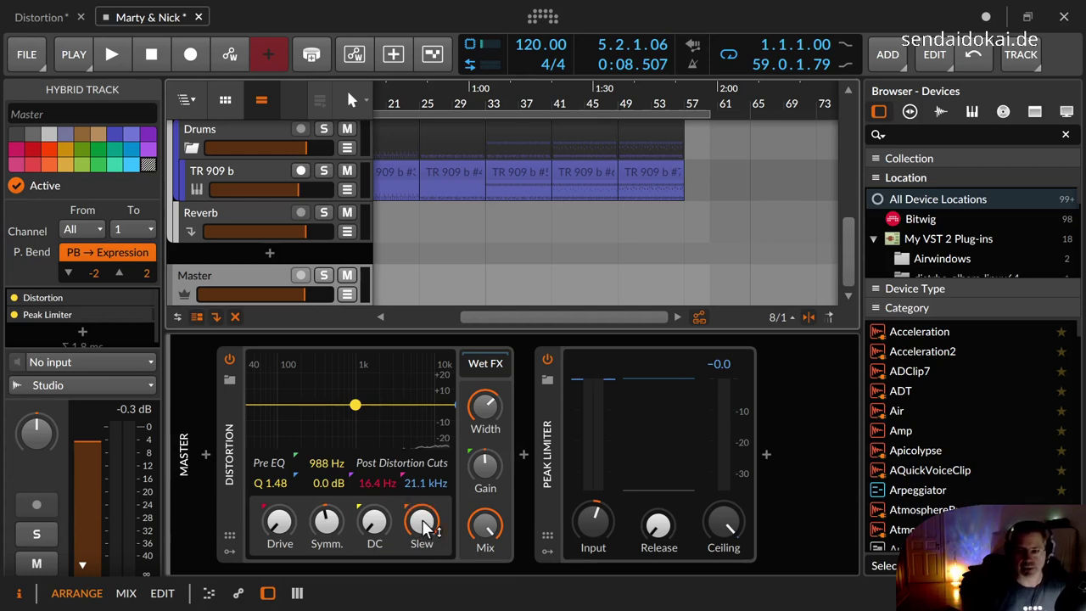
left_click_drag(428, 530, 428, 586)
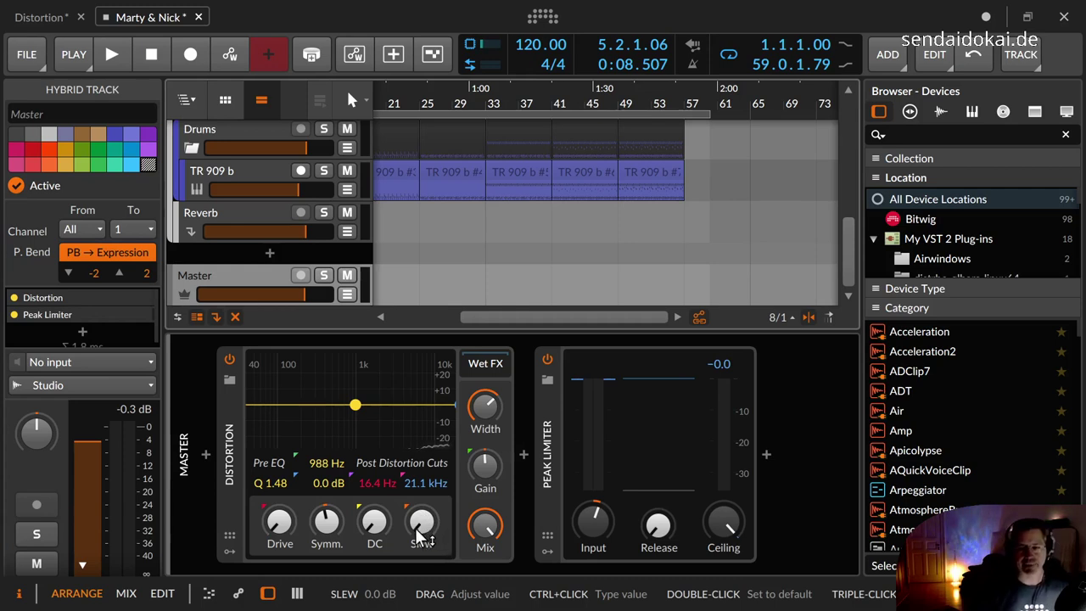
key("space")
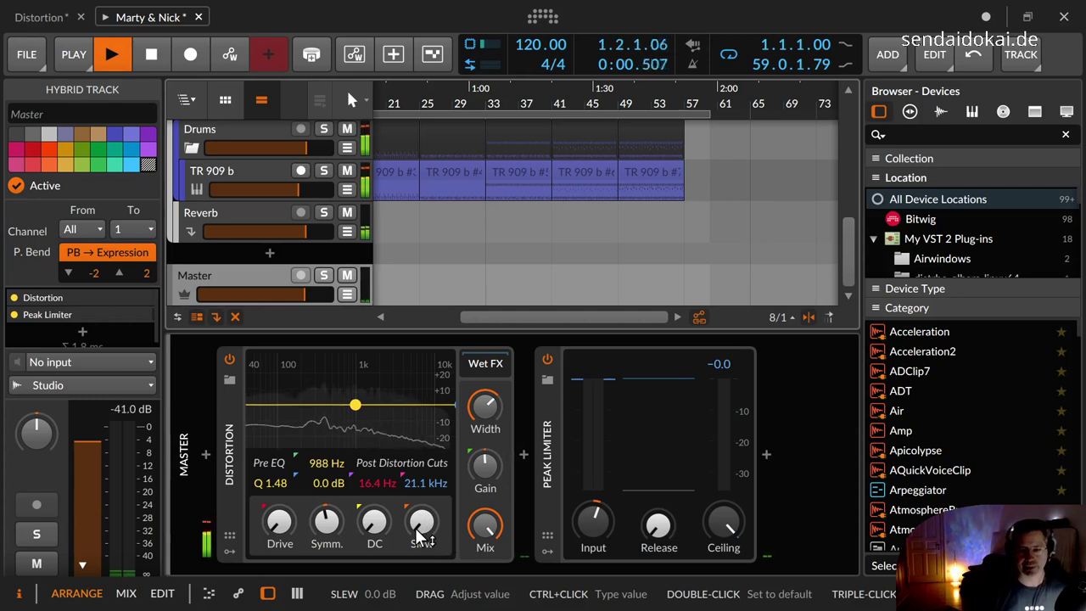
left_click_drag(417, 532, 417, 529)
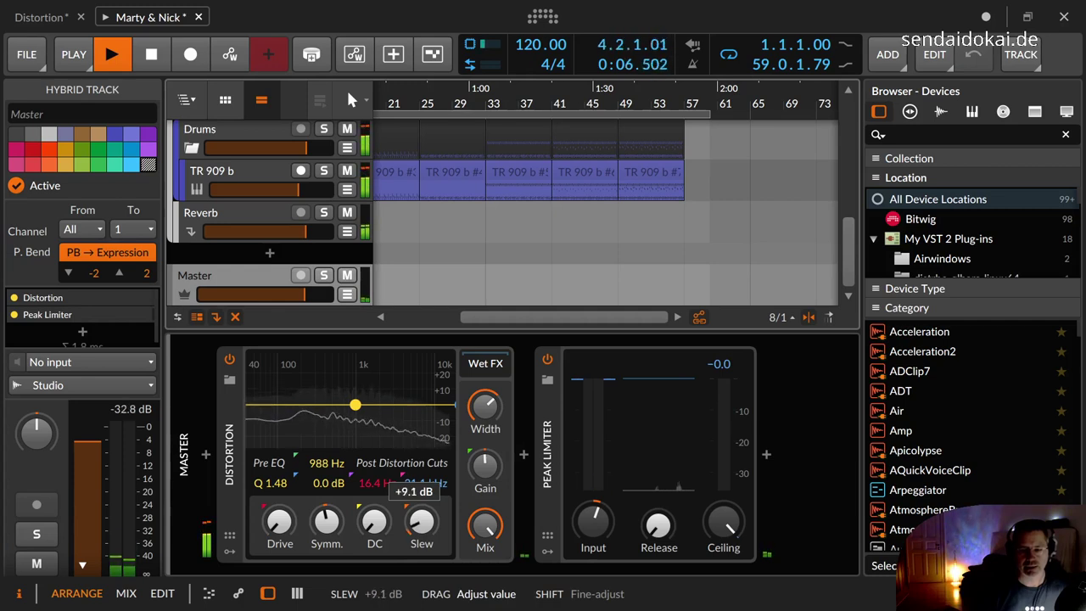
left_click_drag(421, 521, 404, 503)
key("space")
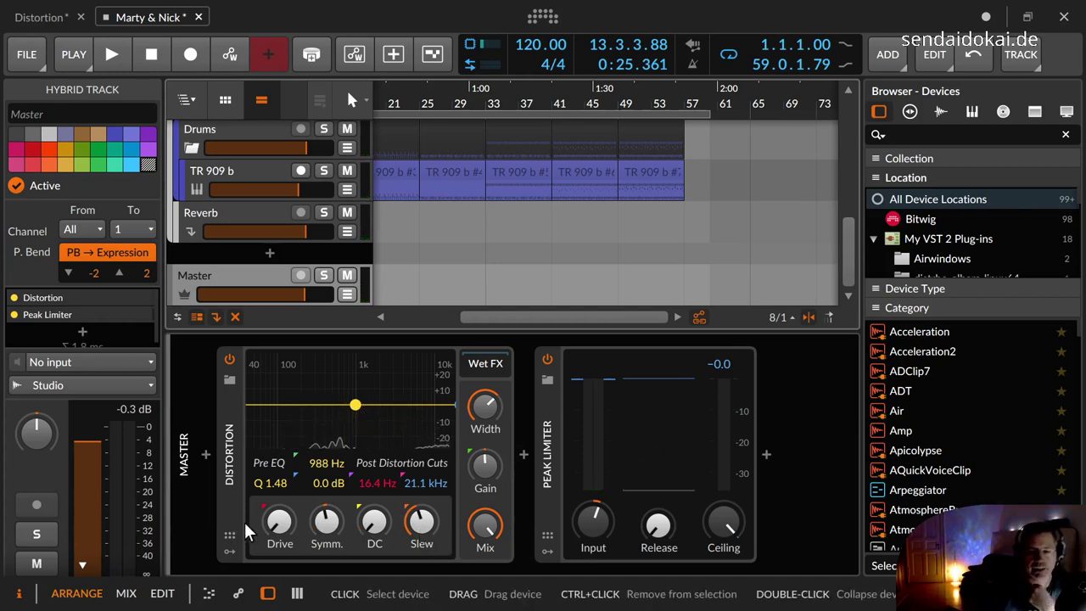
Set the Distortion's drive to +14.3 dB and lower its gain through −8.5 dB to −10.0 dB.
left_click_drag(280, 521, 280, 521)
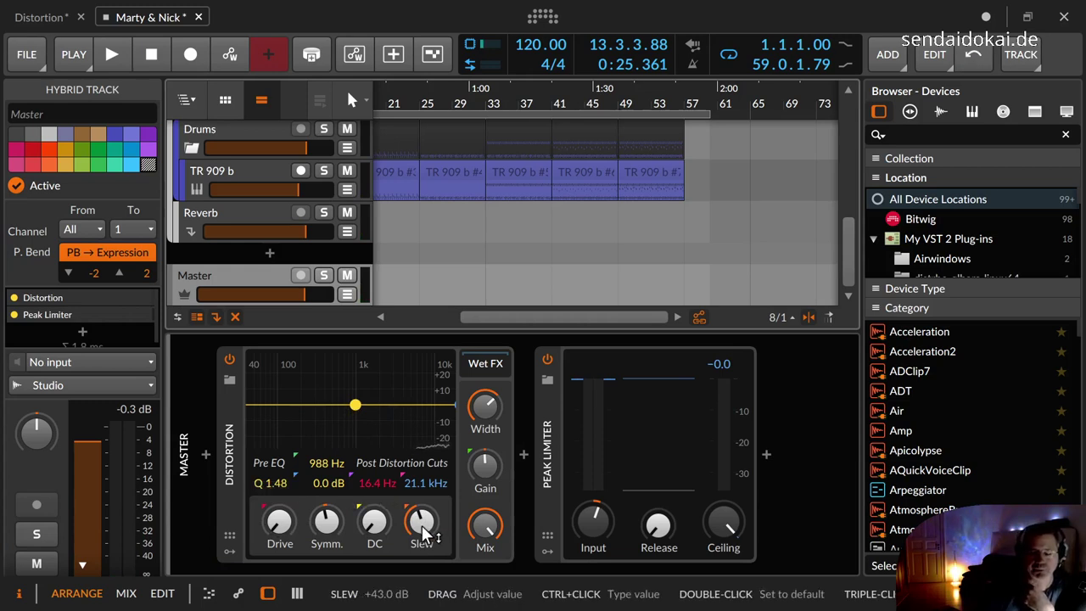
left_click_drag(421, 525, 422, 525)
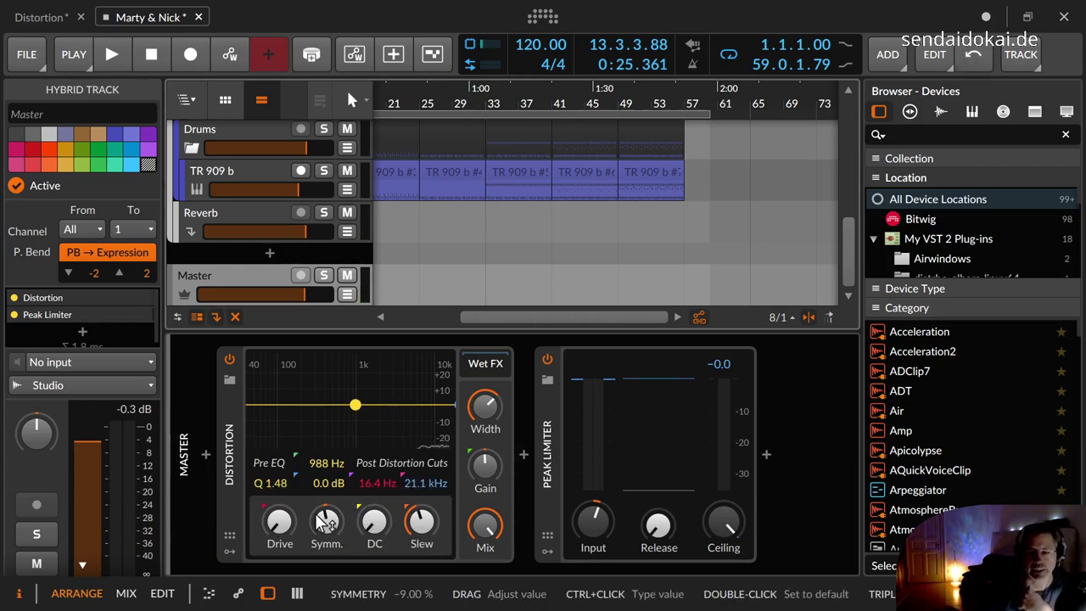
left_click_drag(289, 526, 289, 526)
left_click_drag(485, 465, 485, 465)
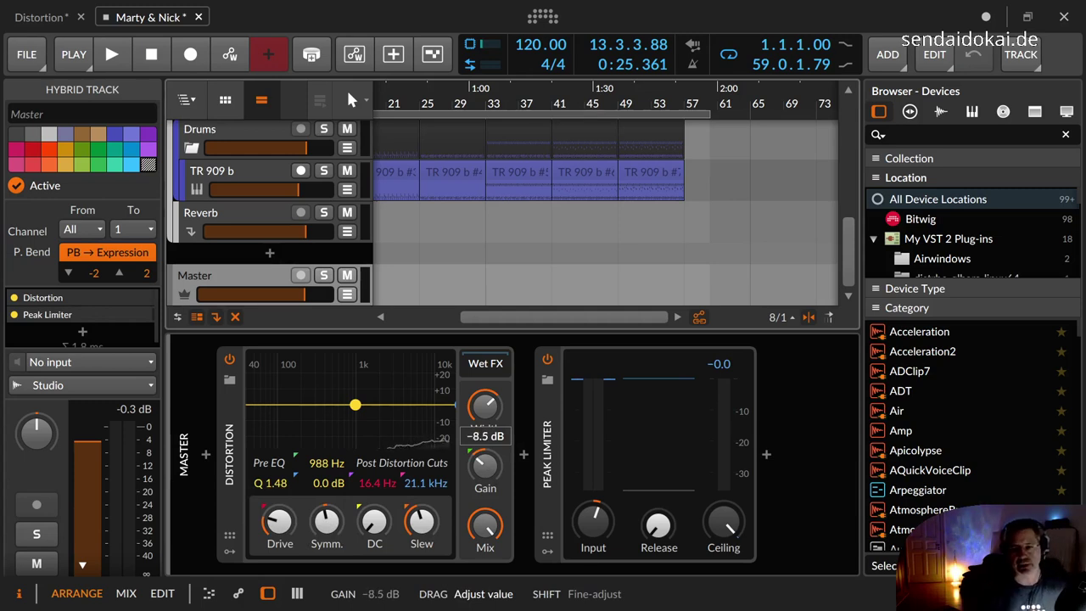
left_click_drag(485, 464, 480, 465)
Lower the Distortion's mix during playback, trim its gain to −10.3 dB, and bring the mix down to 0.00 %.
key("space")
left_click_drag(484, 521, 481, 513)
key("space")
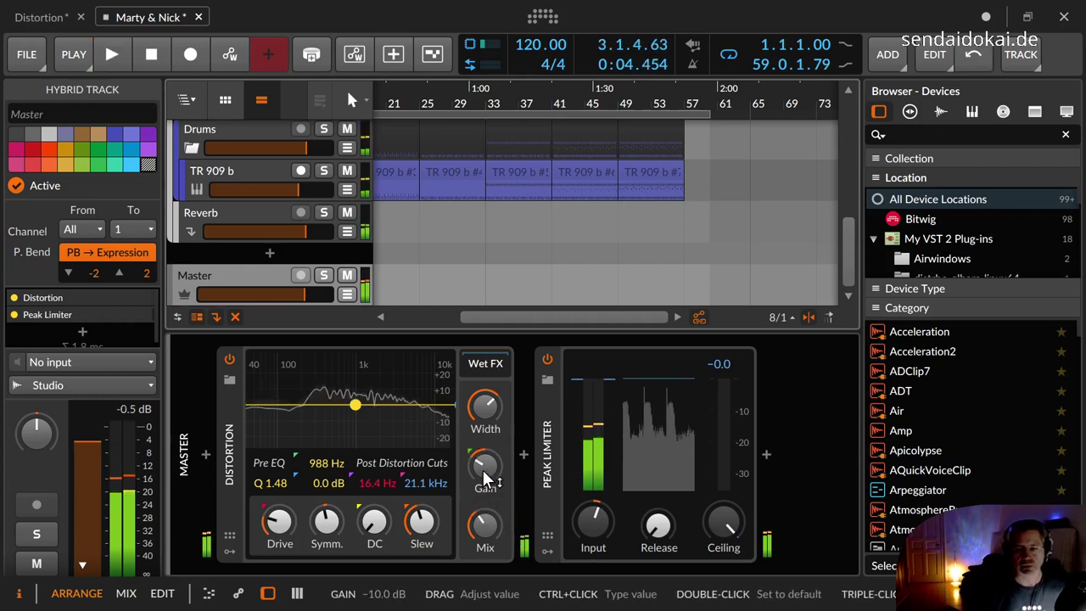
left_click_drag(483, 469, 482, 473)
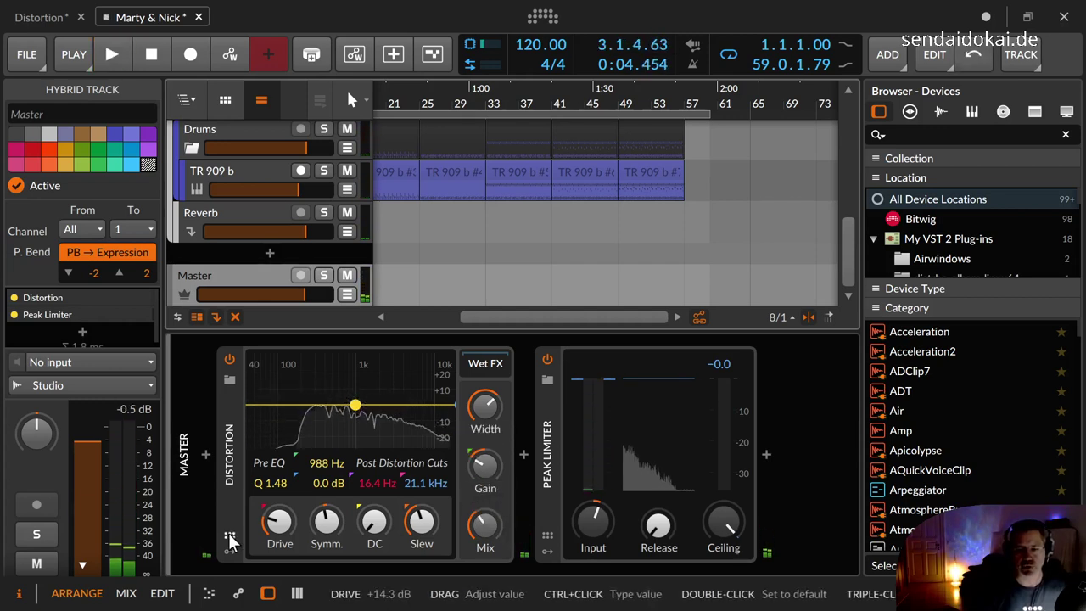
left_click_drag(496, 523, 496, 538)
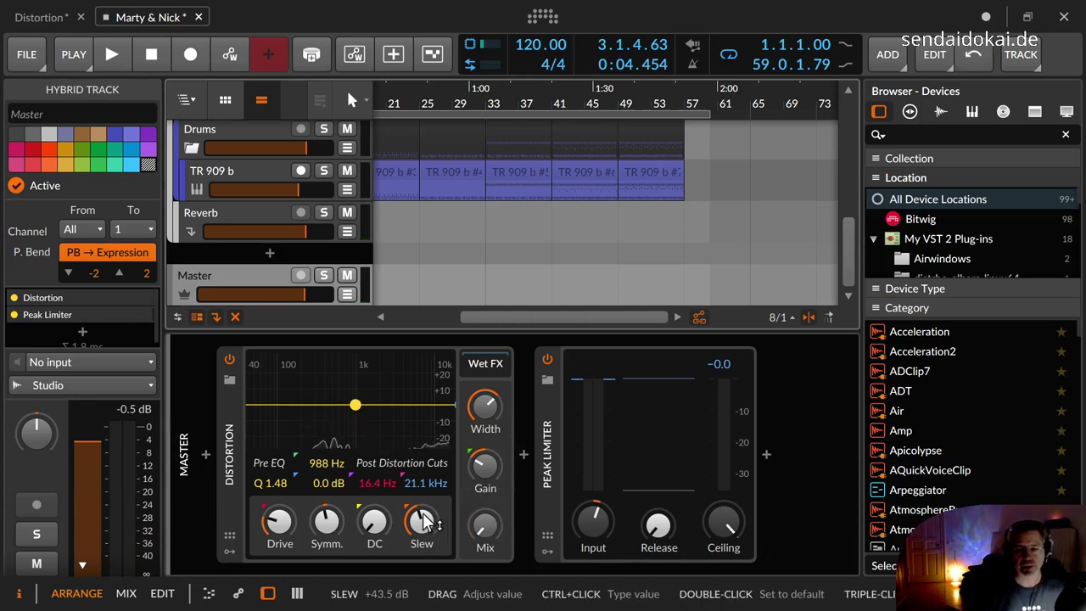
Raise the Distortion's slew to +100 dB, increase its drive, and lower its symmetry past −13.6 %.
left_click_drag(421, 522, 422, 498)
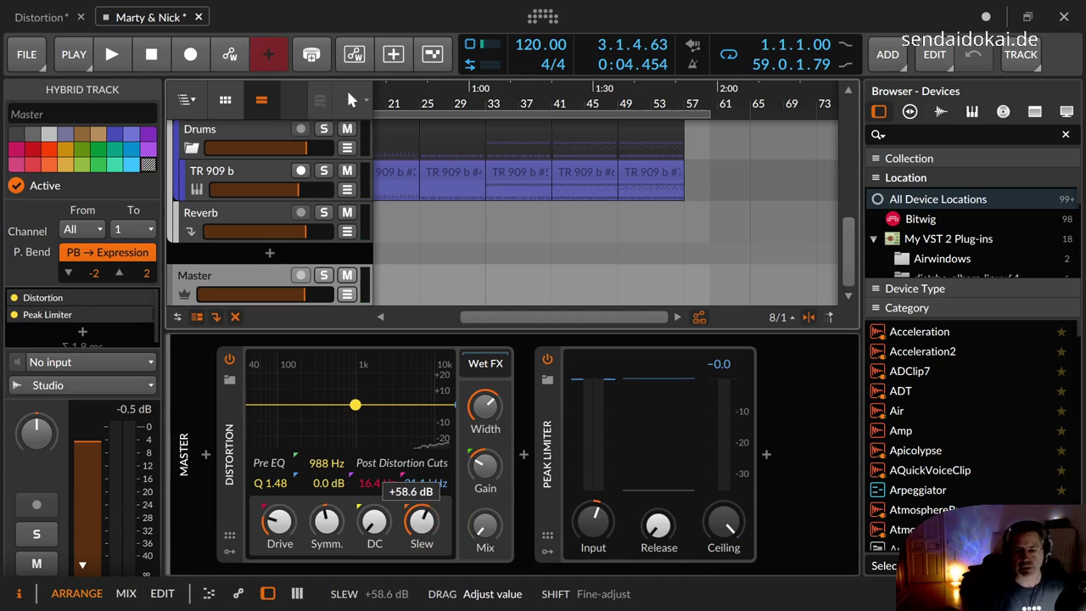
left_click_drag(422, 497, 421, 492)
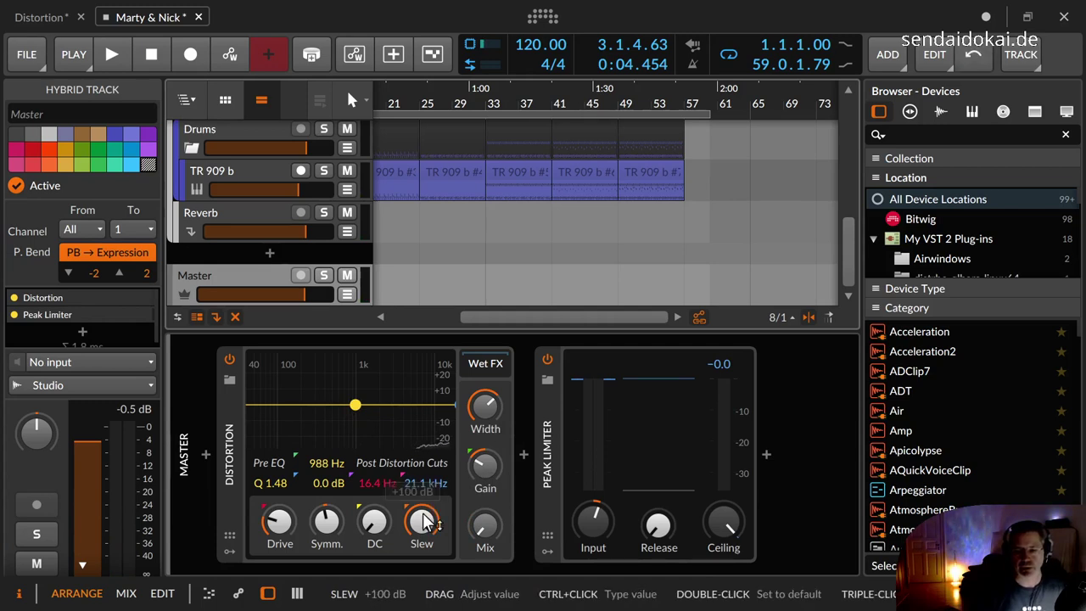
left_click_drag(279, 522, 326, 526)
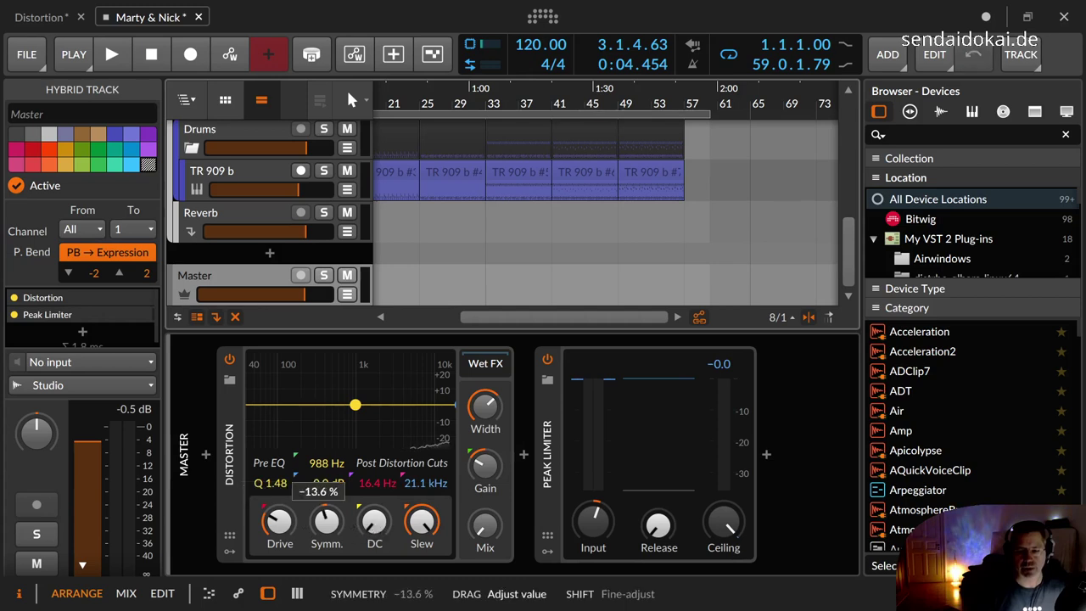
left_click_drag(327, 521, 337, 524)
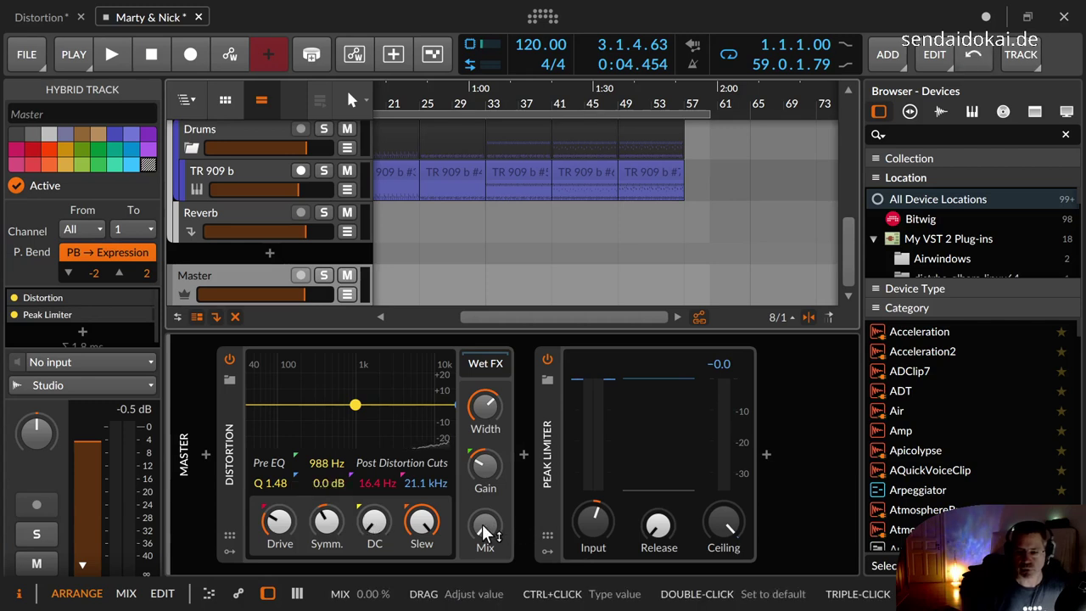
Set the Distortion's mix to 0.29 %, and play the song while switching the device off and on to compare.
left_click_drag(482, 523, 481, 524)
key("space")
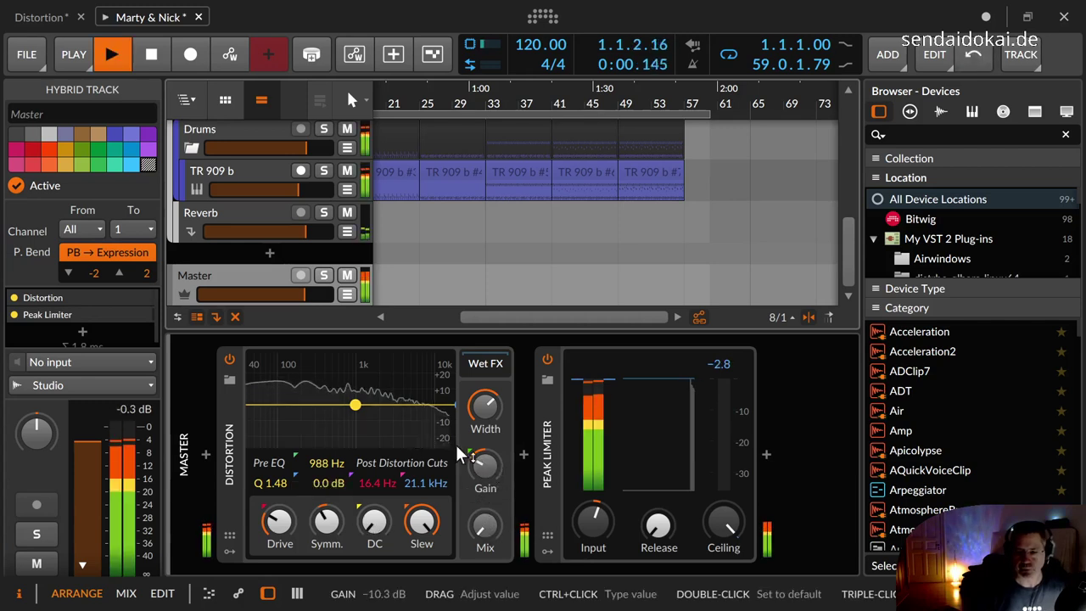
left_click(229, 357)
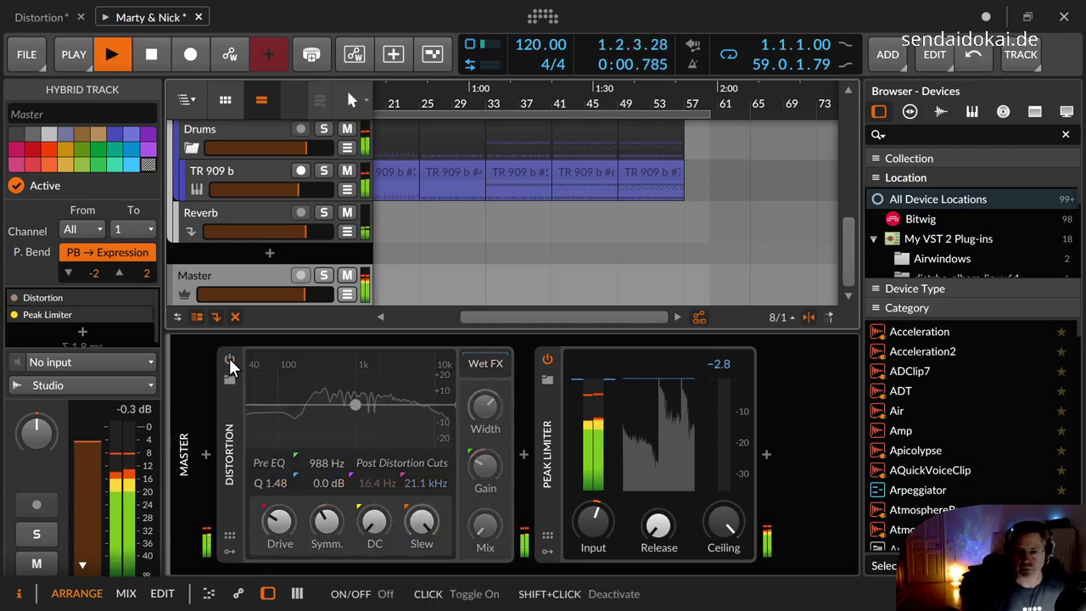
left_click(229, 358)
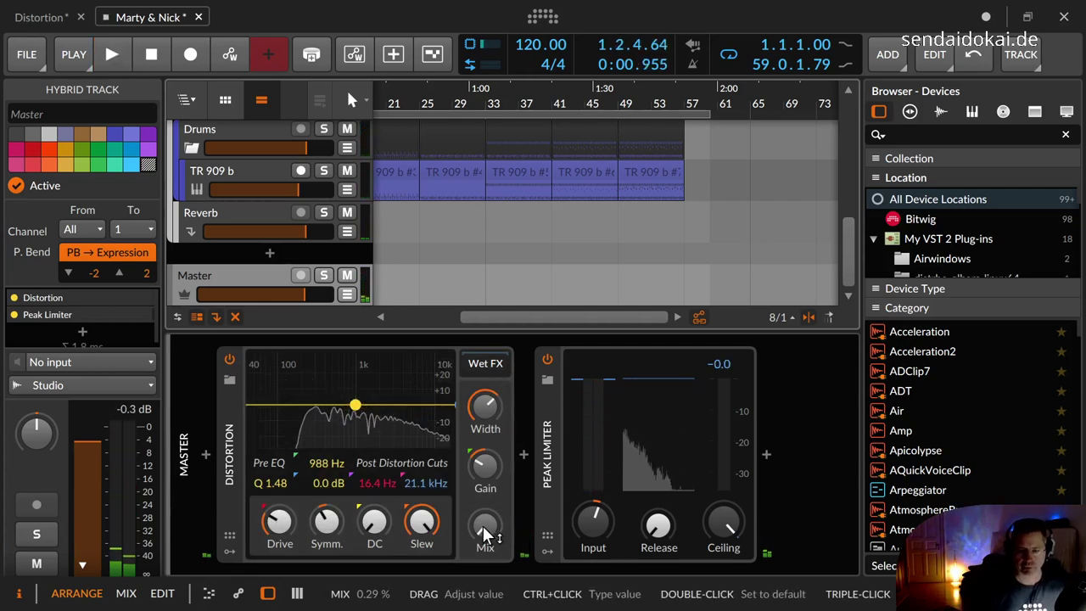
Play the song while blending the Distortion's mix to about 14.6 % and lowering its slew.
key("space")
mouse_move(482, 526)
left_mouse_down()
mouse_move(482, 502)
mouse_move(483, 518)
left_mouse_up()
left_click_drag(484, 524, 422, 533)
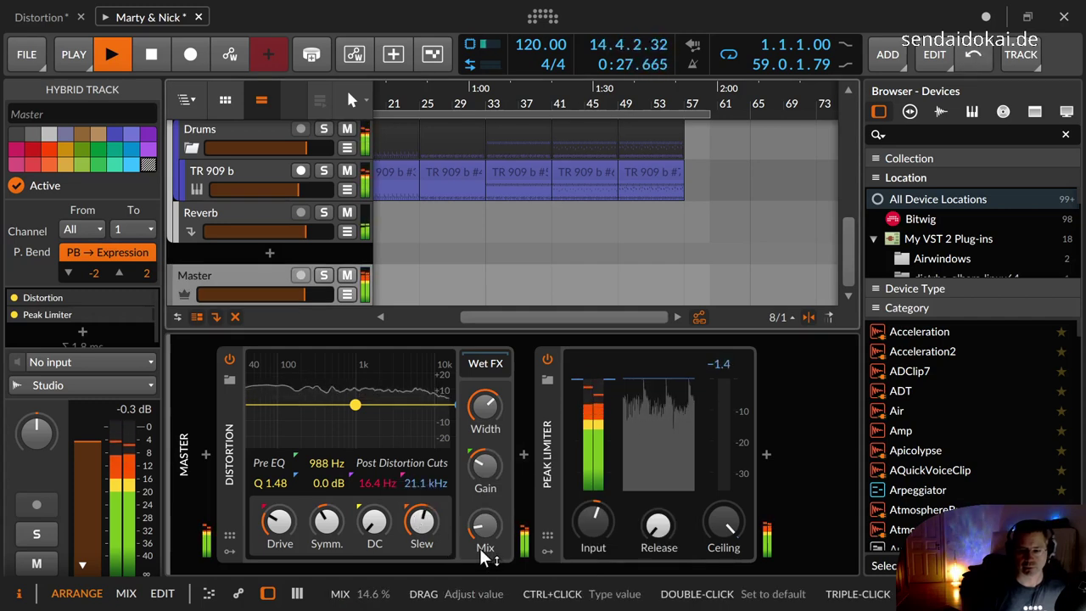
Raise the Distortion's post-distortion low cut to 30.1 Hz and fine-tune the mix through 14.9 % to 14.0 %.
mouse_move(481, 551)
left_mouse_down()
mouse_move(481, 480)
mouse_move(481, 568)
mouse_move(481, 555)
left_mouse_up()
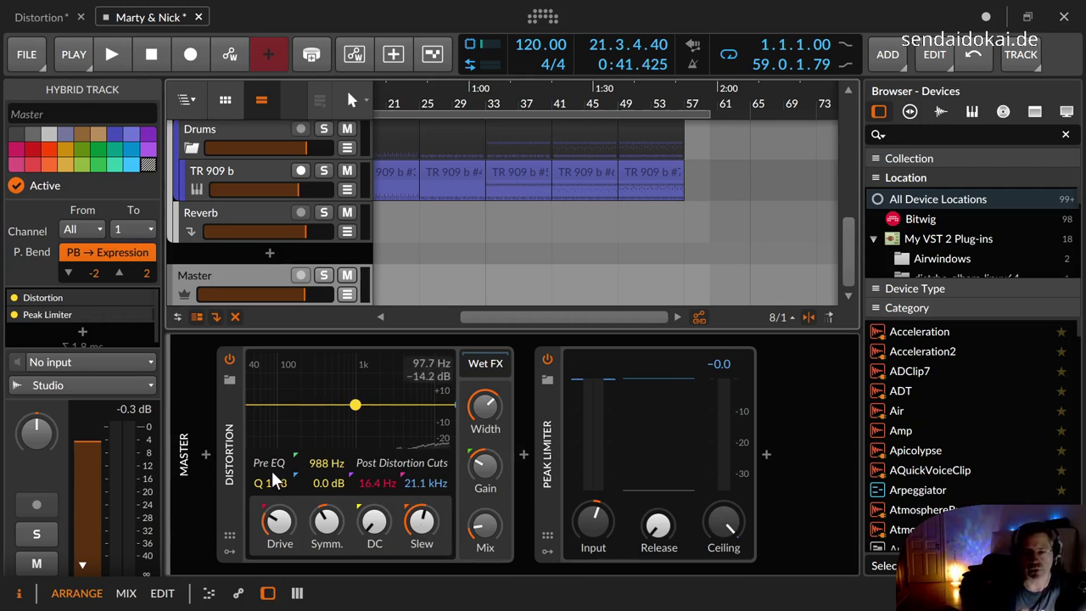
mouse_move(369, 480)
left_mouse_down()
mouse_move(369, 453)
mouse_move(368, 481)
left_mouse_up()
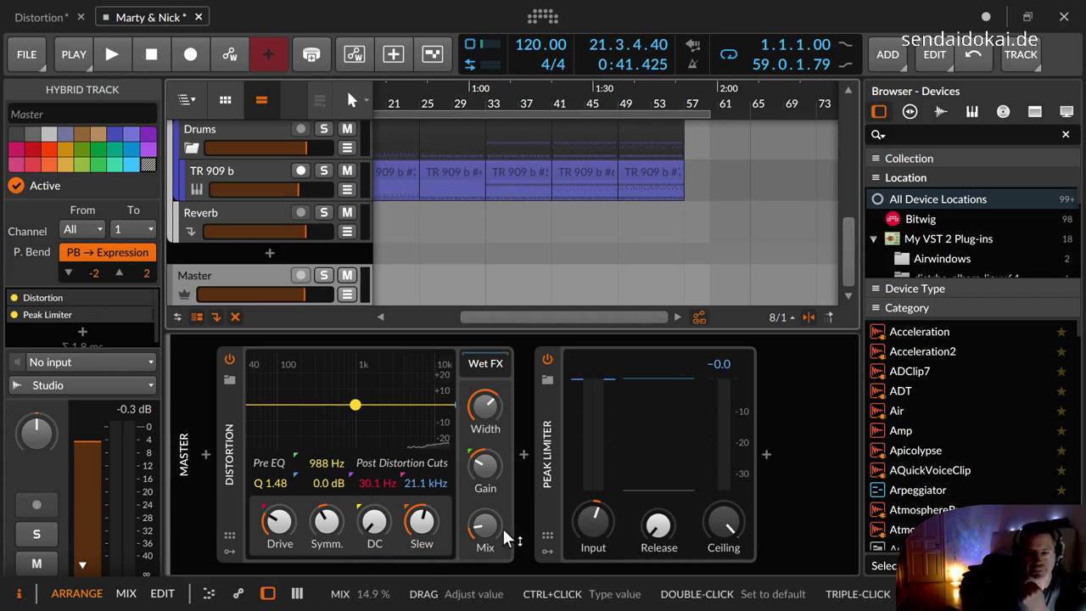
left_click_drag(502, 526, 481, 532)
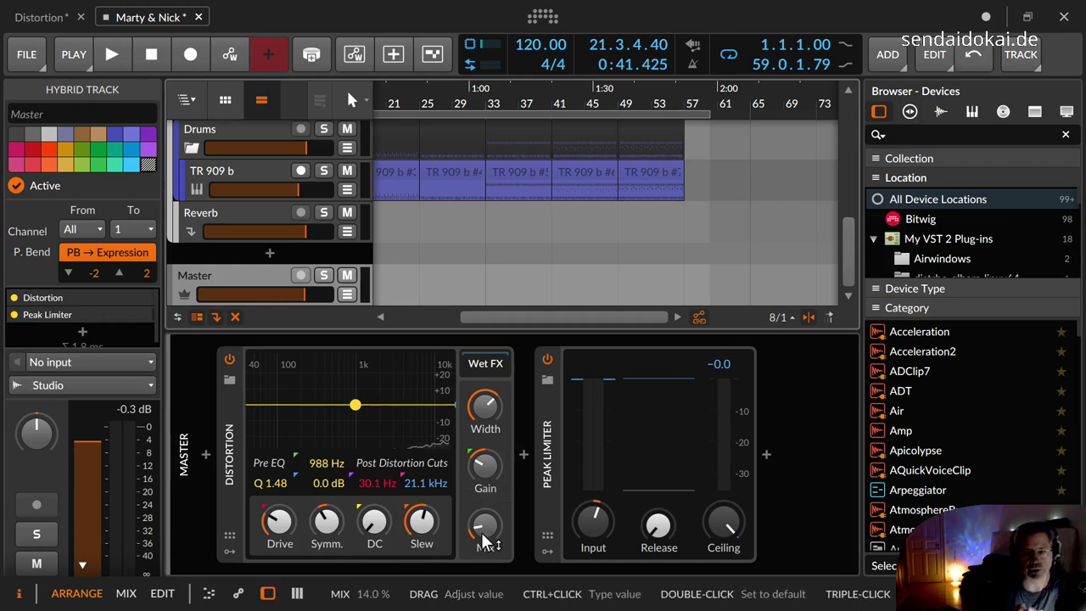